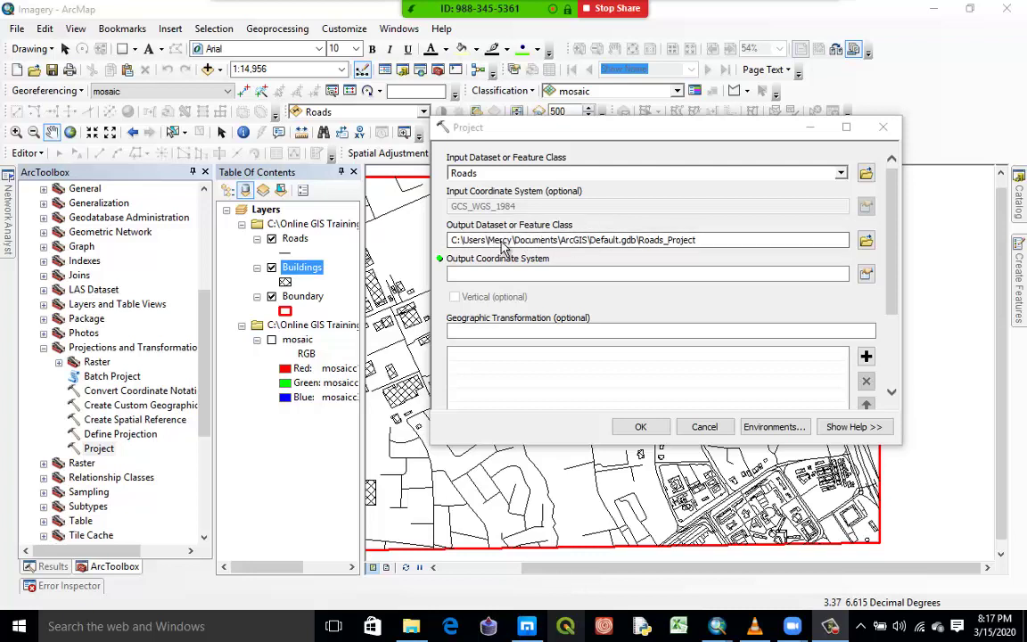
- Browse for the Project tool's output location and open the folder C:\Online GIS Training\Shapefile
{"action": "left_click", "coordinate": [704, 243]}
{"action": "left_click_drag", "start_coordinate": [710, 250], "coordinate": [643, 250]}
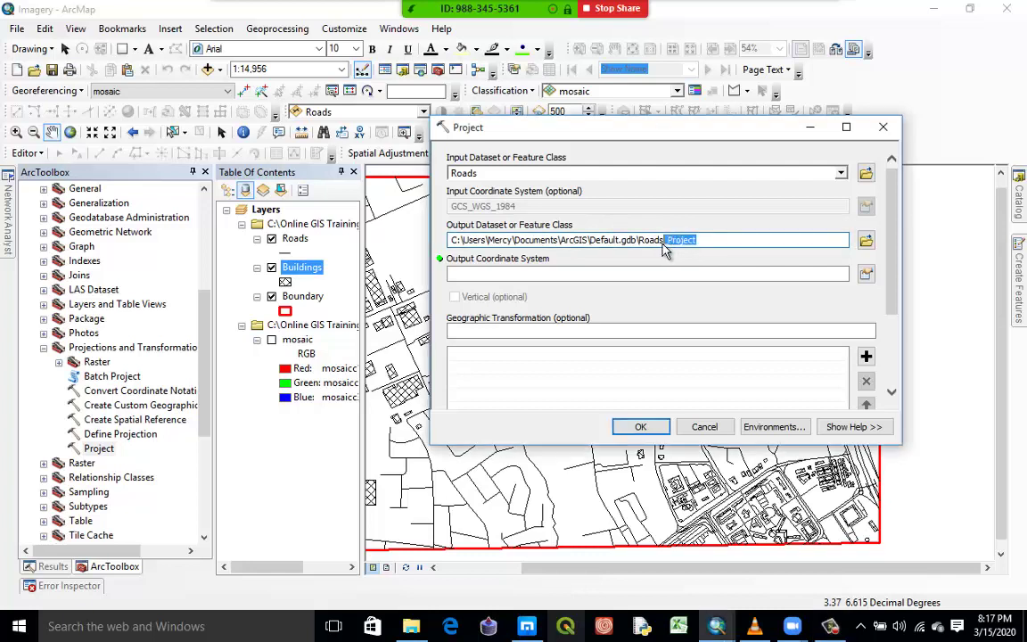
{"action": "left_click", "coordinate": [865, 242]}
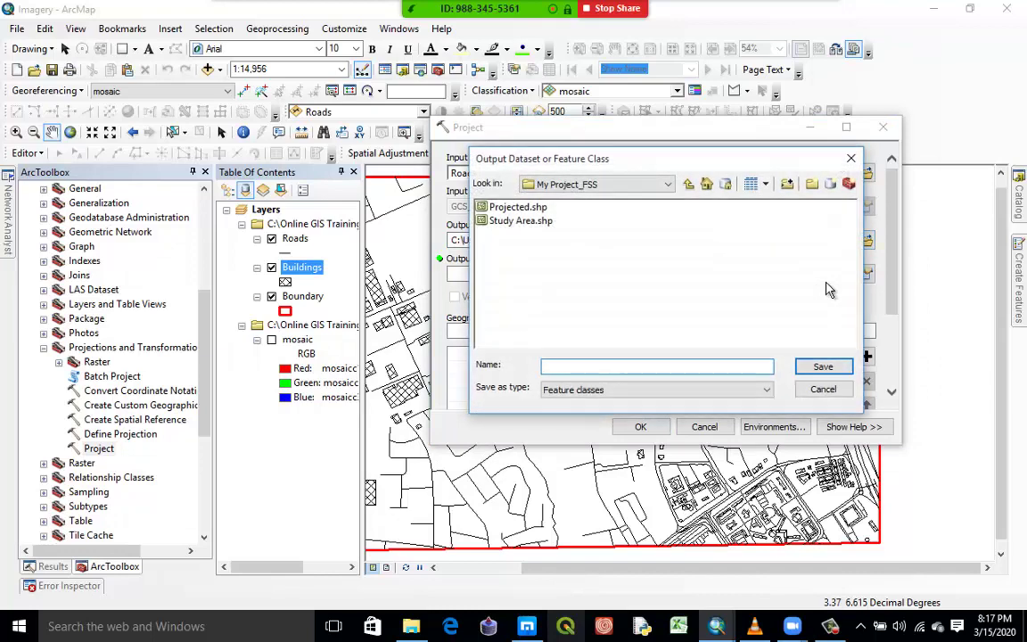
{"action": "left_click", "coordinate": [666, 184]}
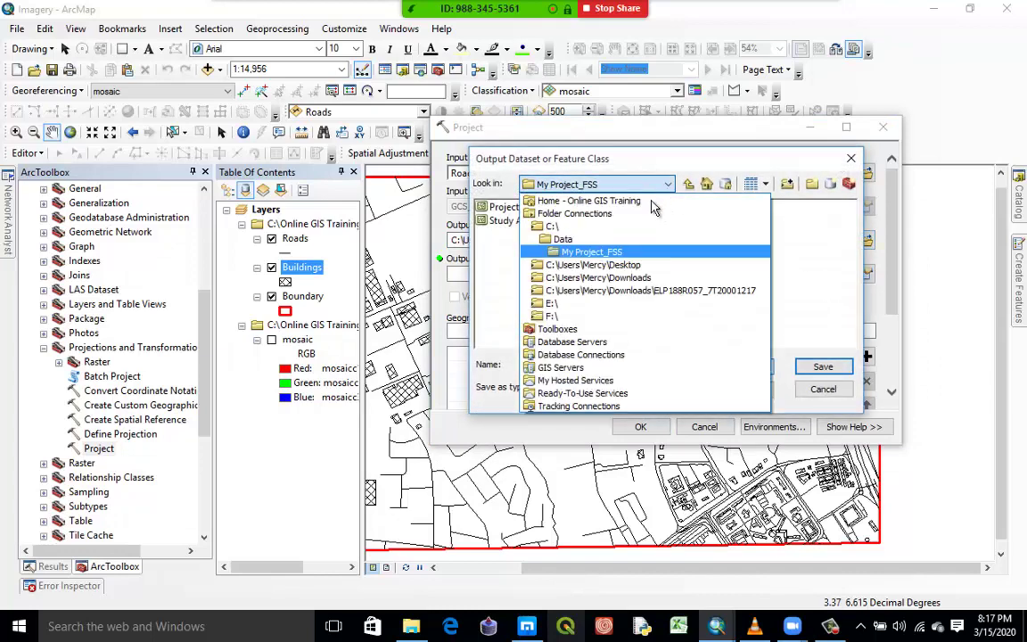
{"action": "left_click", "coordinate": [604, 228]}
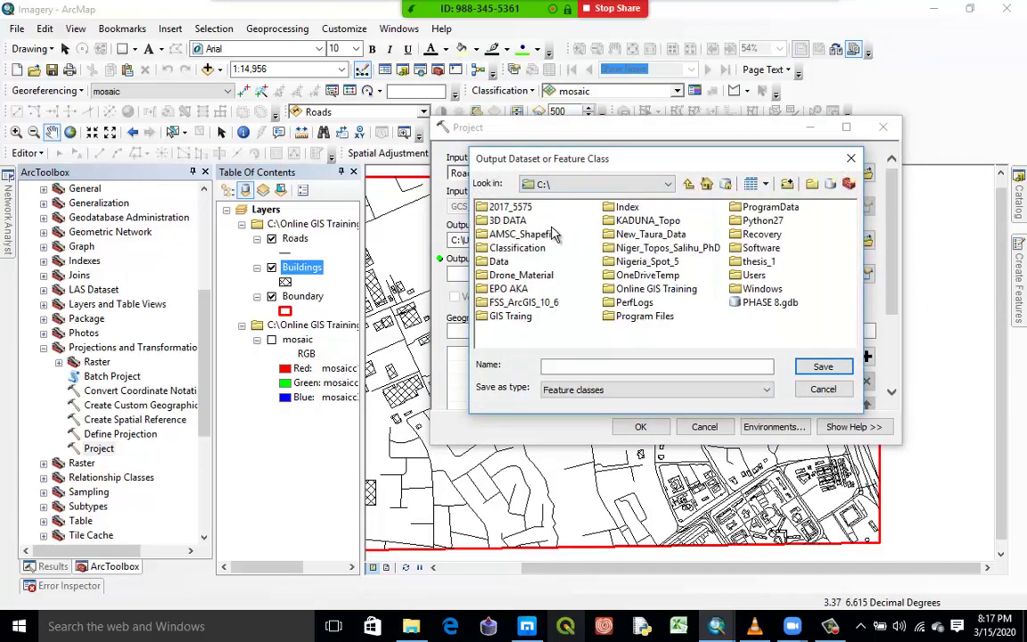
{"action": "double_click", "coordinate": [655, 292]}
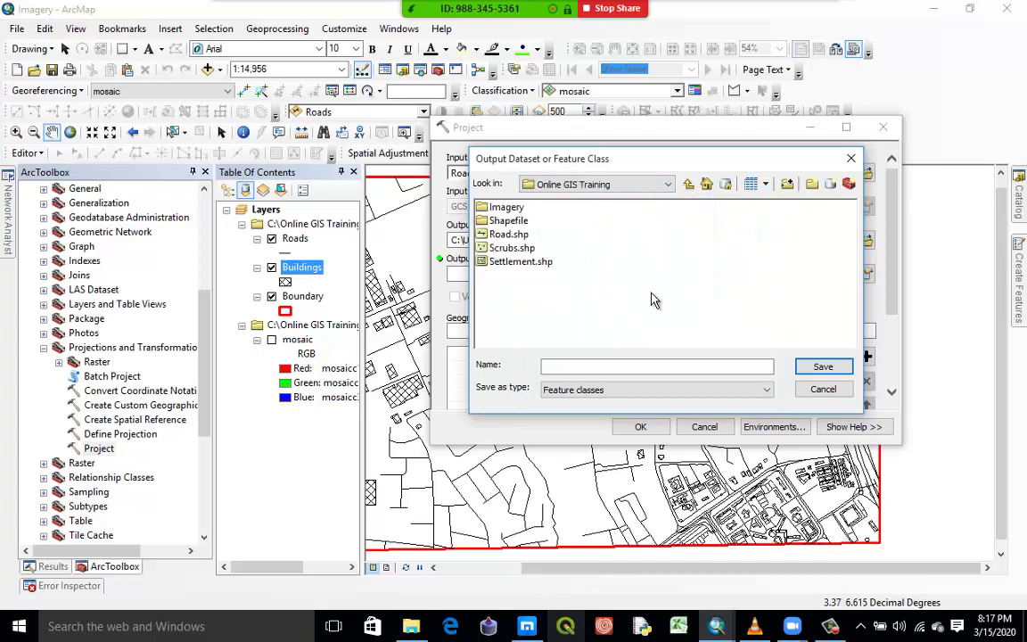
{"action": "double_click", "coordinate": [501, 221]}
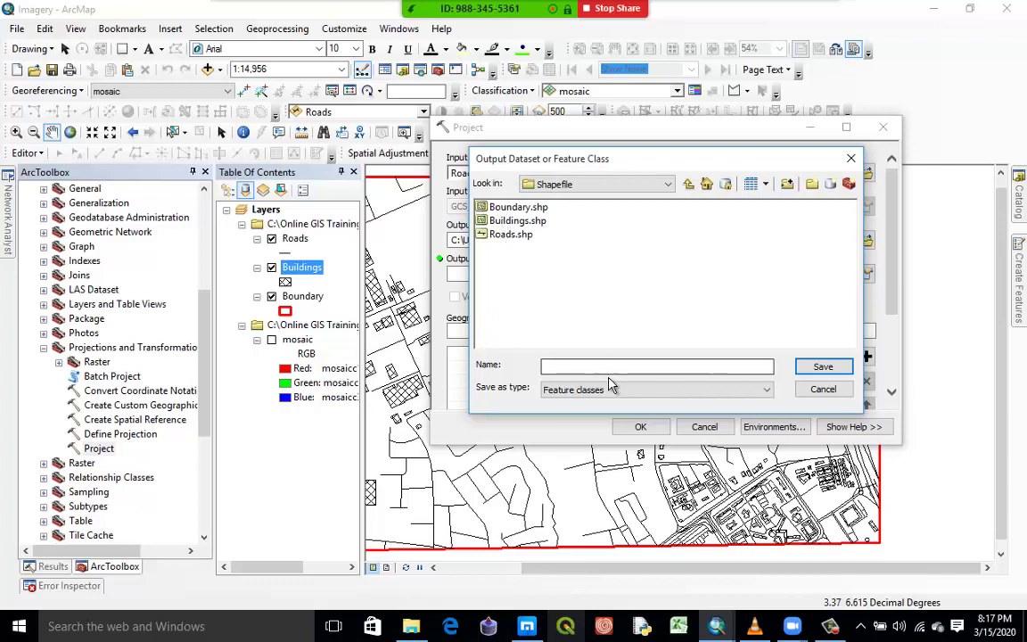
- Name the projected output feature class Road.shp and save it in the Shapefile folder
{"action": "left_click", "coordinate": [503, 233]}
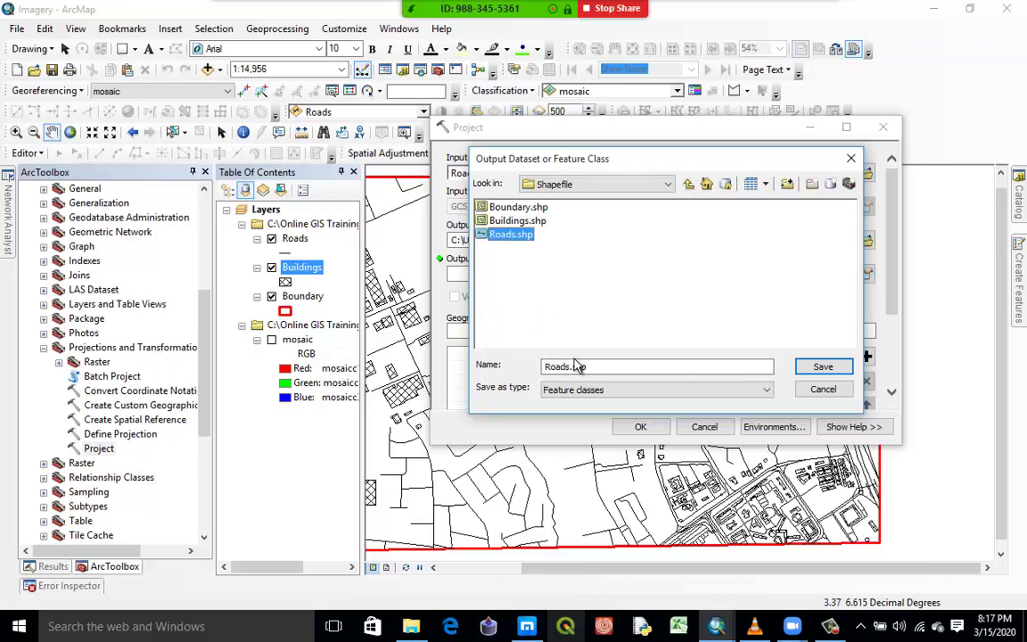
{"action": "left_click", "coordinate": [571, 367]}
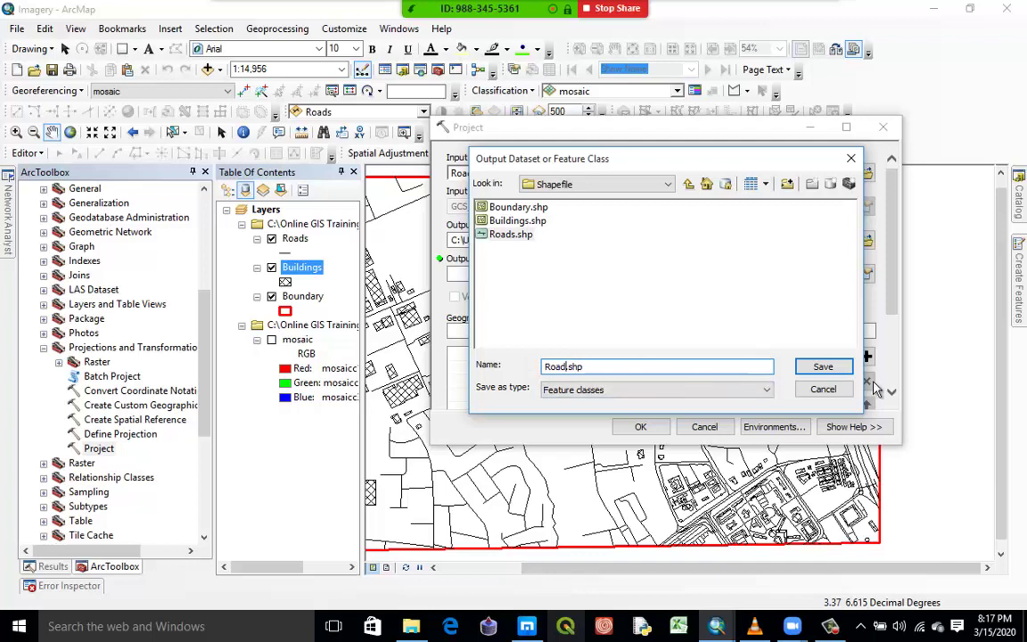
{"action": "left_click", "coordinate": [824, 368]}
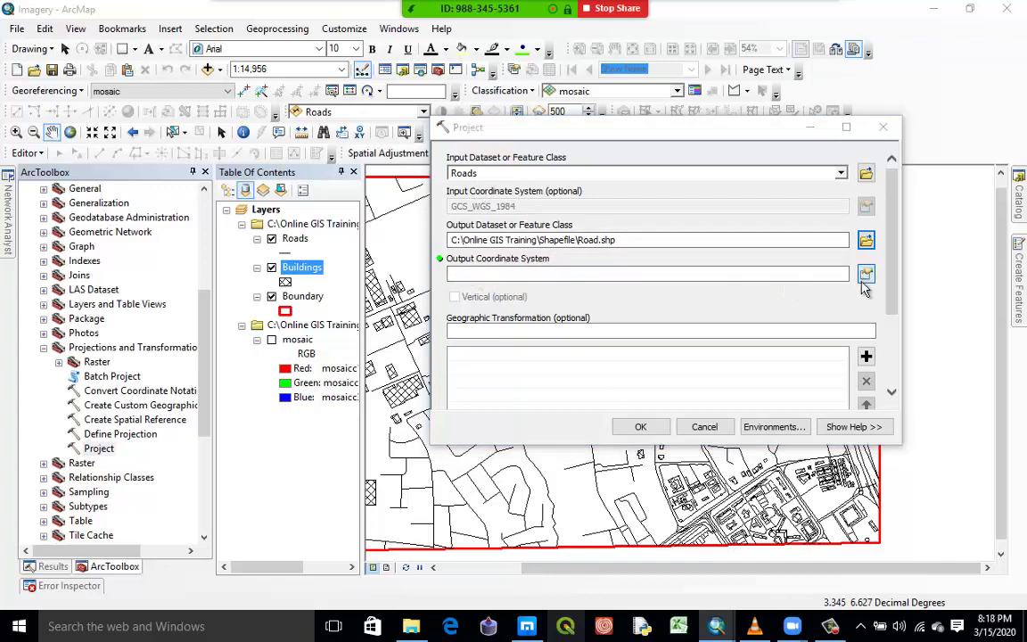
- Open the output coordinate system settings and expand Projected Coordinate Systems, UTM and Africa
{"action": "left_click", "coordinate": [865, 276]}
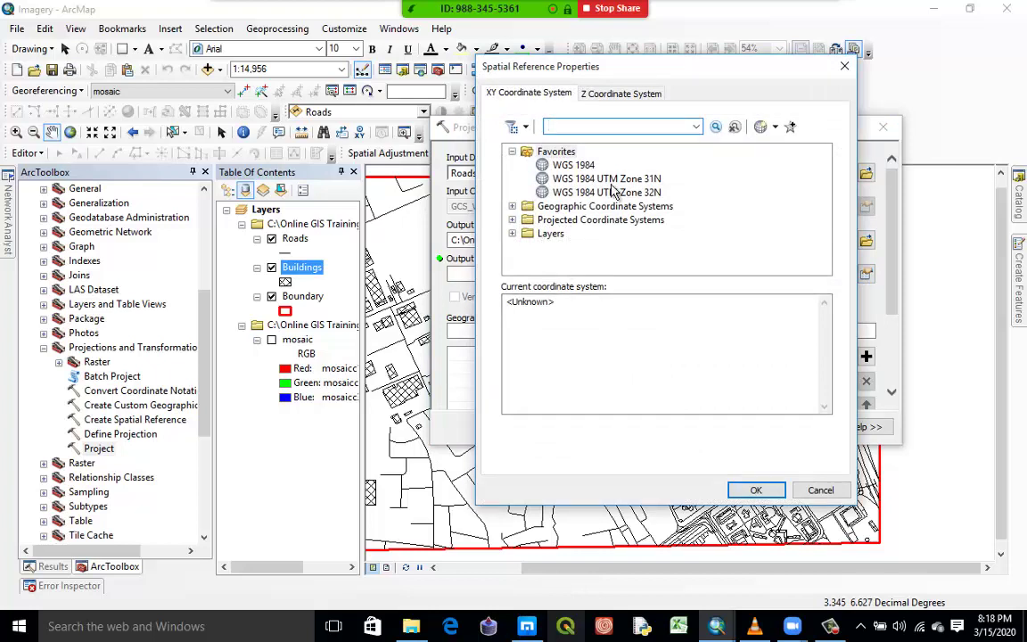
{"action": "left_click", "coordinate": [512, 154]}
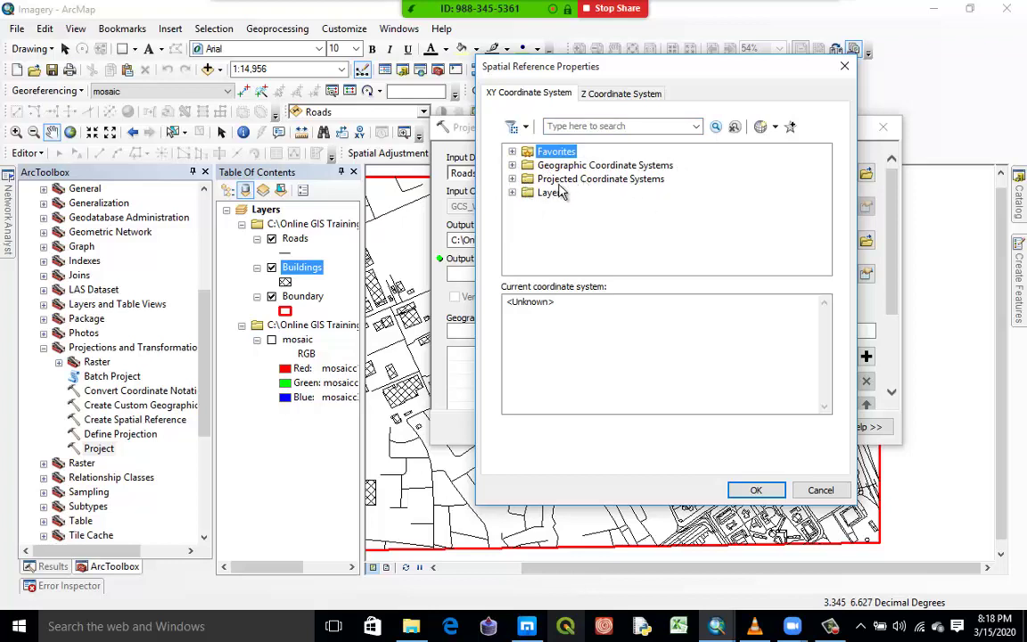
{"action": "left_click", "coordinate": [512, 179]}
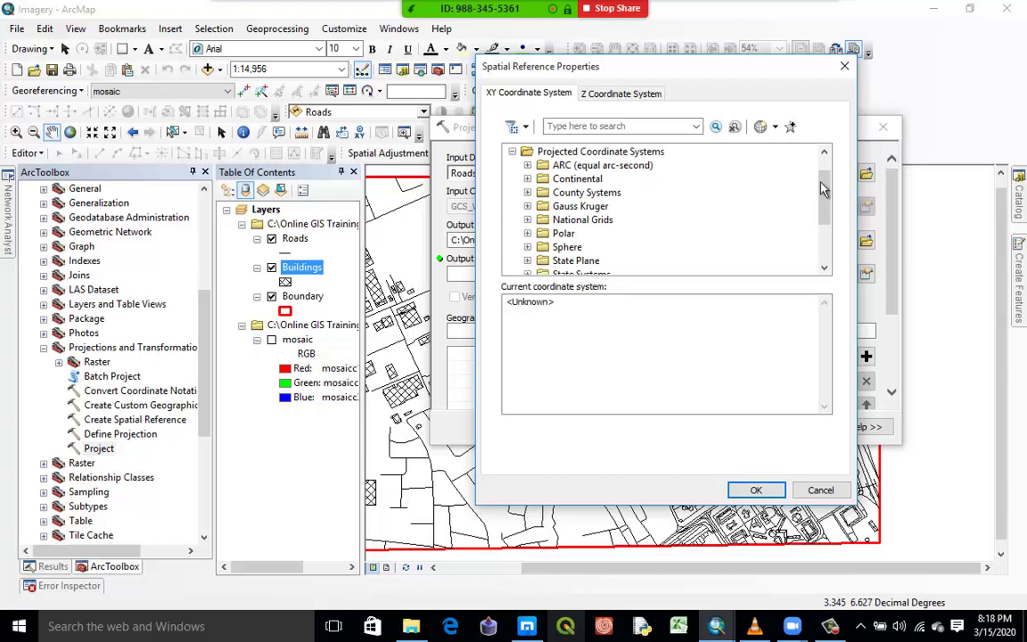
{"action": "mouse_move", "coordinate": [823, 187]}
{"action": "left_mouse_down"}
{"action": "mouse_move", "coordinate": [829, 195]}
{"action": "mouse_move", "coordinate": [830, 181]}
{"action": "left_mouse_up"}
{"action": "left_click_drag", "start_coordinate": [827, 194], "coordinate": [827, 217]}
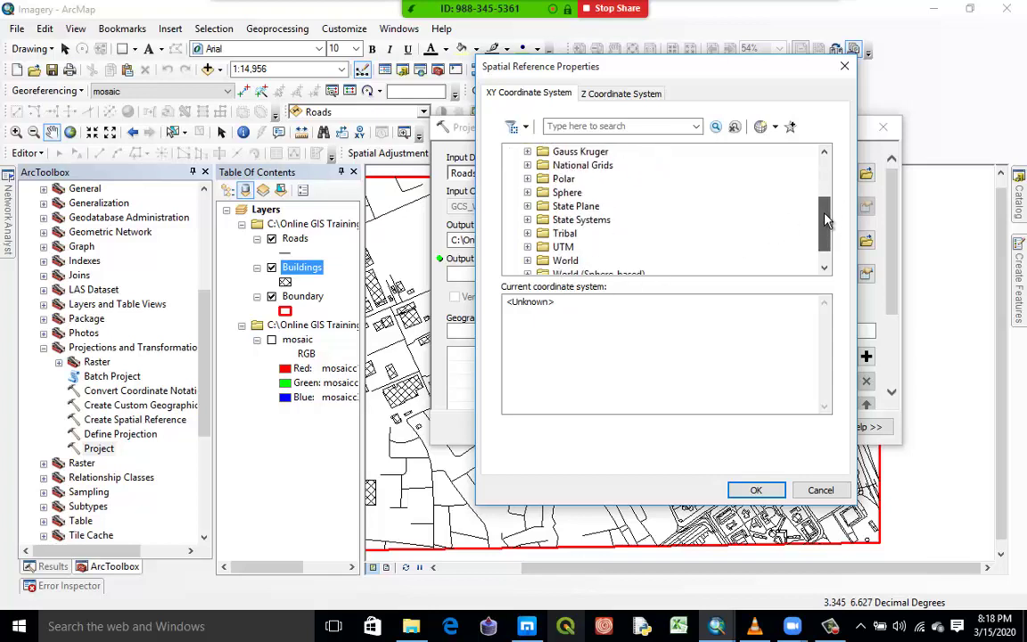
{"action": "left_click", "coordinate": [528, 247]}
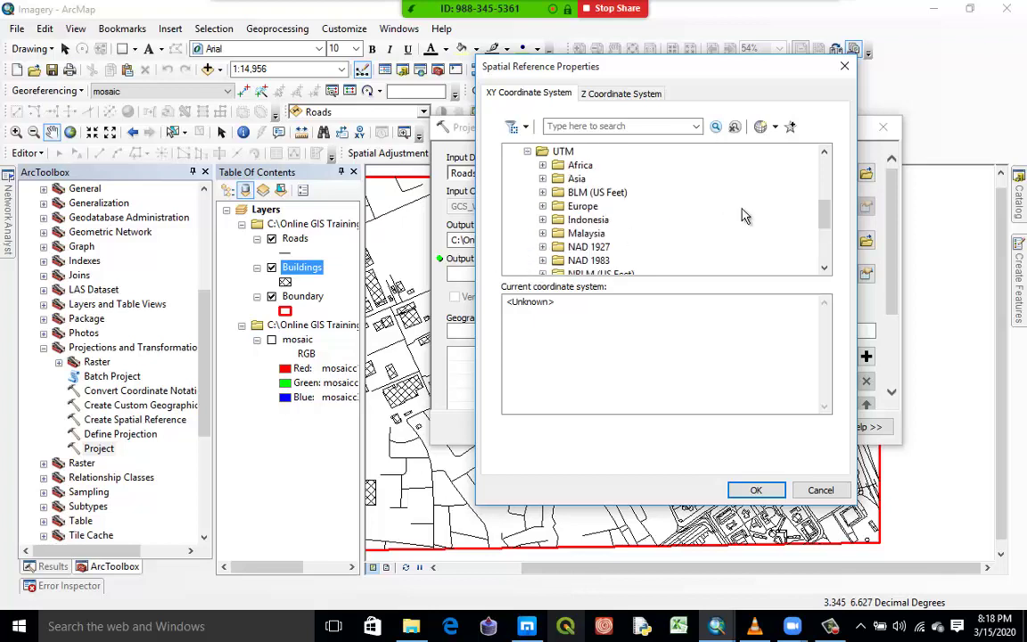
{"action": "mouse_move", "coordinate": [823, 211]}
{"action": "left_mouse_down"}
{"action": "mouse_move", "coordinate": [826, 244]}
{"action": "mouse_move", "coordinate": [824, 194]}
{"action": "mouse_move", "coordinate": [825, 214]}
{"action": "left_mouse_up"}
{"action": "left_click_drag", "start_coordinate": [825, 214], "coordinate": [827, 214]}
{"action": "double_click", "coordinate": [559, 168]}
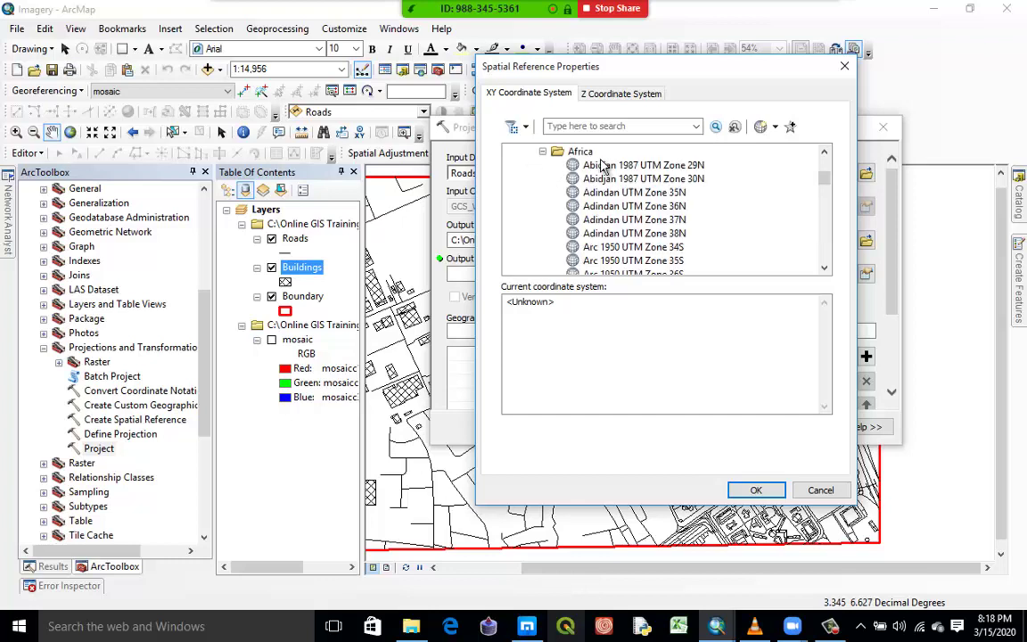
- Look through the African UTM coordinate systems for the Minna UTM Zone 31N and 32N entries
{"action": "left_click", "coordinate": [608, 193]}
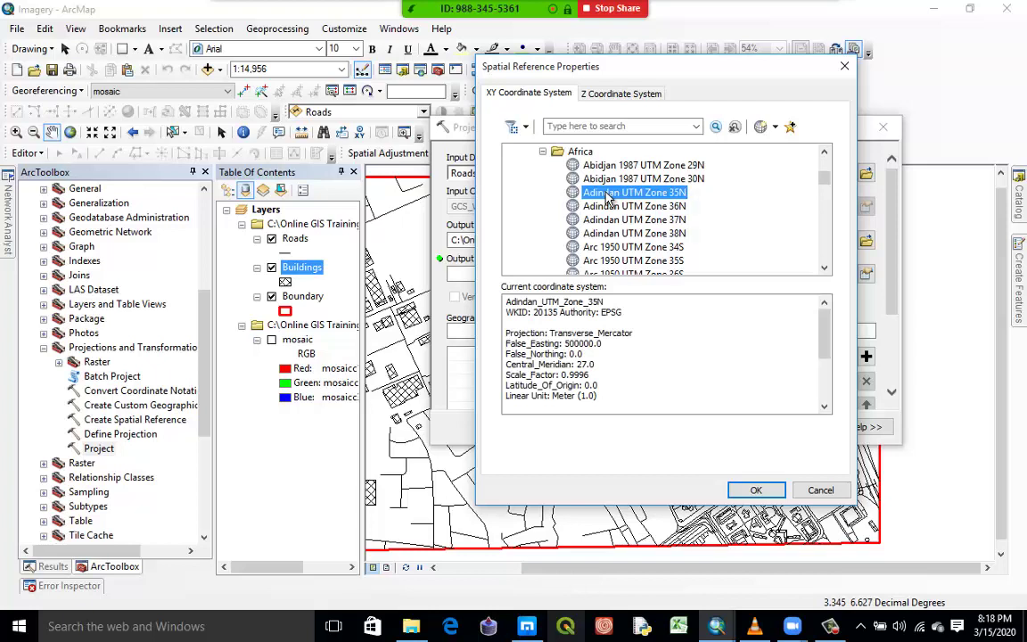
{"action": "key", "text": "m"}
{"action": "left_click", "coordinate": [824, 268]}
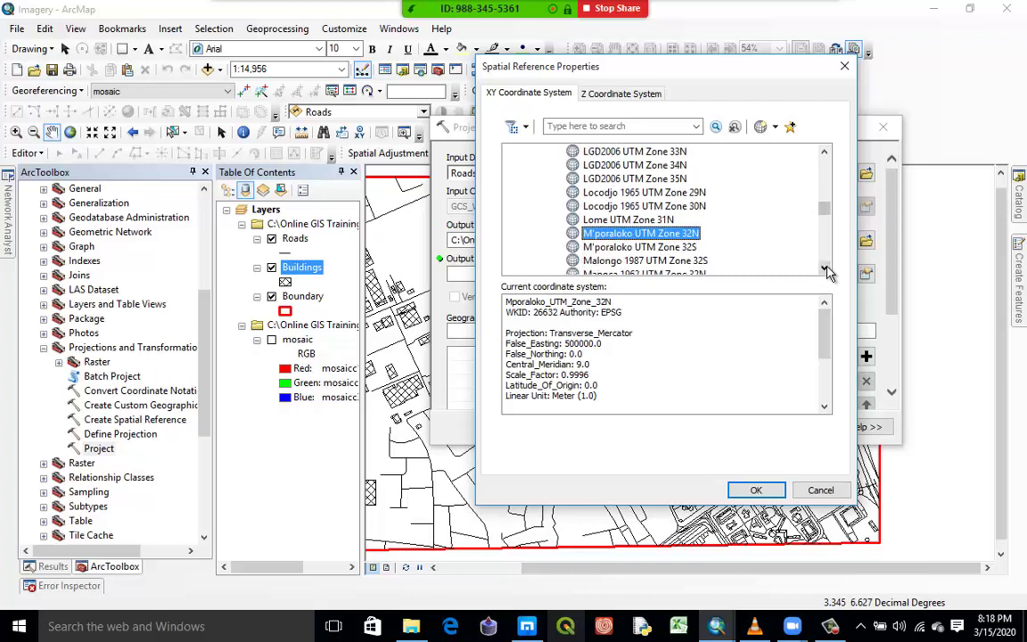
{"action": "left_click", "coordinate": [826, 271]}
{"action": "left_click", "coordinate": [826, 271]}
{"action": "left_click", "coordinate": [826, 271]}
{"action": "left_click", "coordinate": [826, 271]}
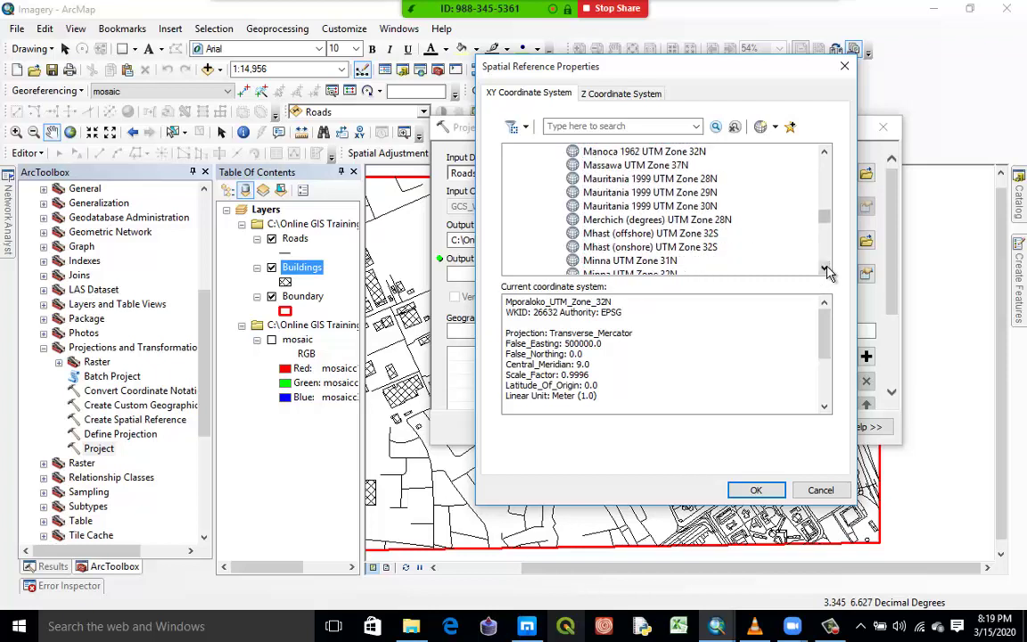
{"action": "left_click", "coordinate": [826, 271]}
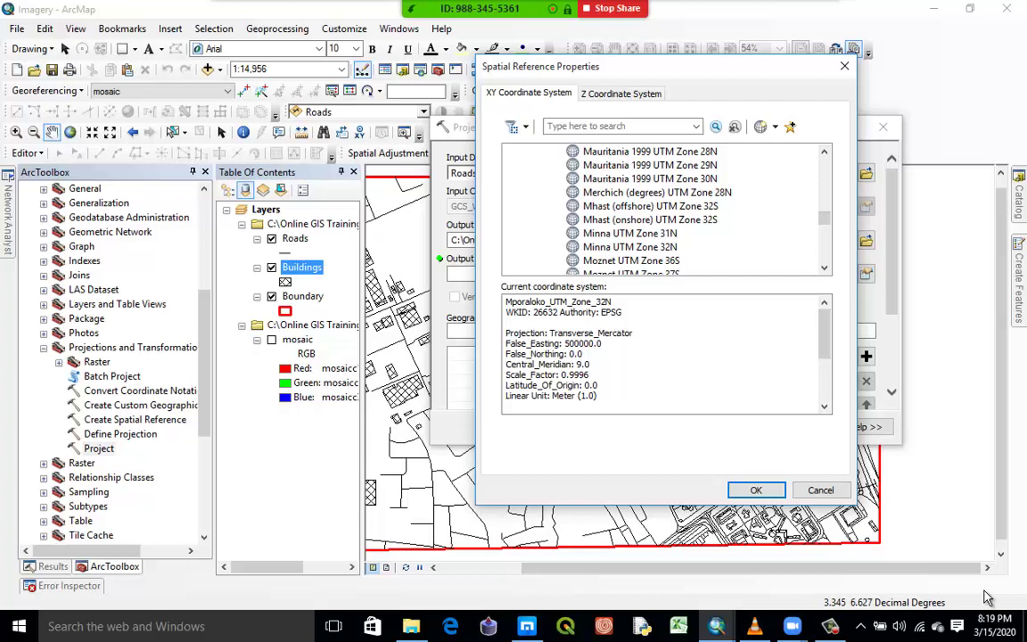
- Go back to the start of the African UTM systems and collapse the Africa folder
{"action": "left_click", "coordinate": [824, 153]}
{"action": "left_click", "coordinate": [824, 153]}
{"action": "left_click", "coordinate": [824, 153]}
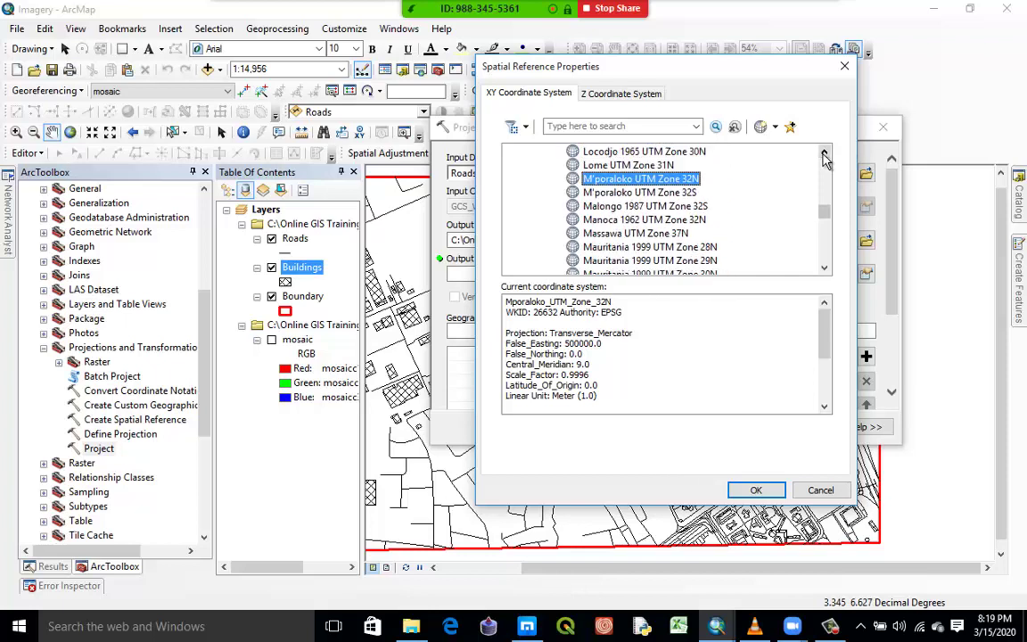
{"action": "left_click", "coordinate": [824, 153]}
{"action": "left_click", "coordinate": [824, 153]}
{"action": "left_click_drag", "start_coordinate": [825, 153], "coordinate": [825, 154]}
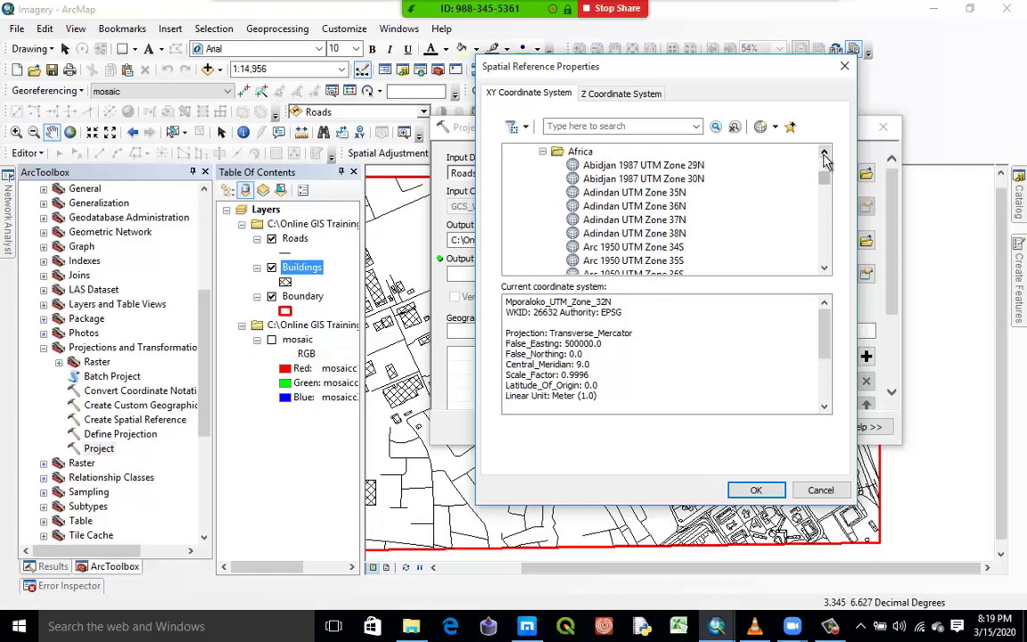
{"action": "left_click", "coordinate": [543, 153]}
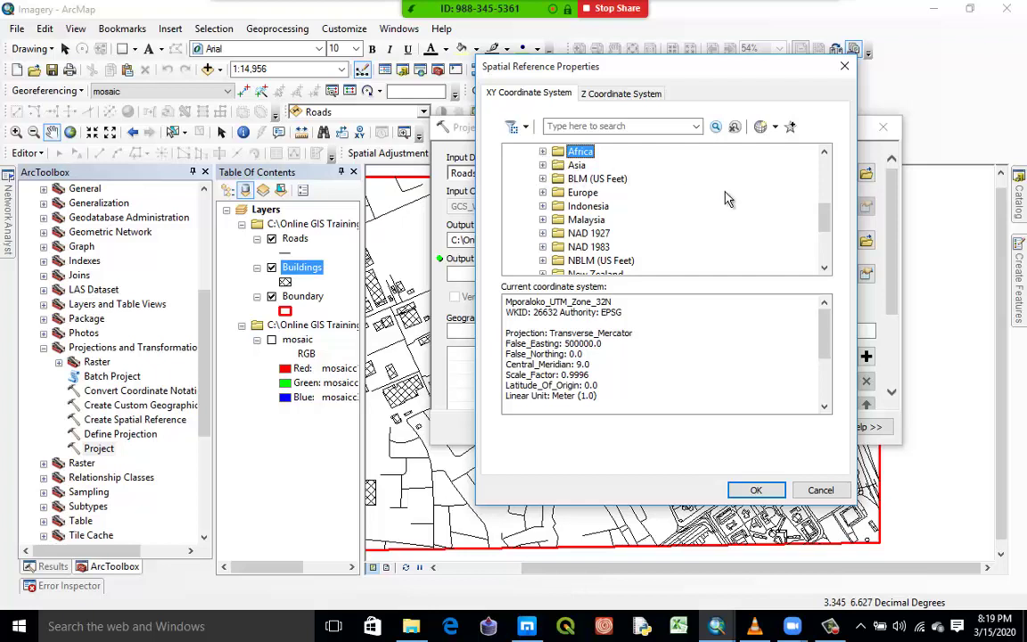
- Select WGS 1984 UTM Zone 31N from the Northern Hemisphere systems in the UTM WGS 1984 folder
{"action": "scroll", "coordinate": [570, 192], "scroll_direction": "up", "scroll_amount": 1}
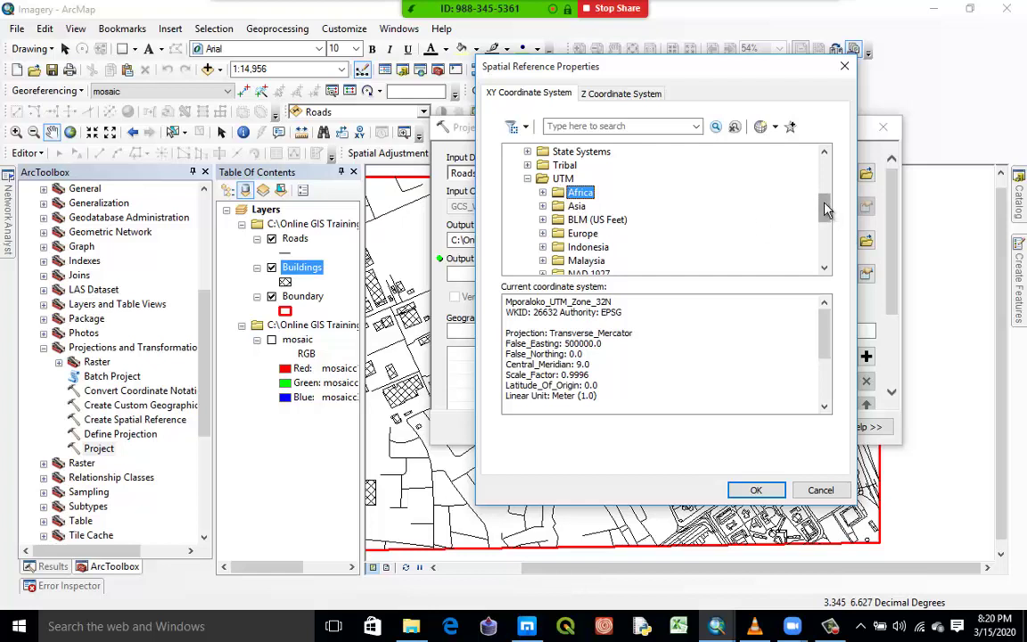
{"action": "left_click_drag", "start_coordinate": [826, 208], "coordinate": [830, 238]}
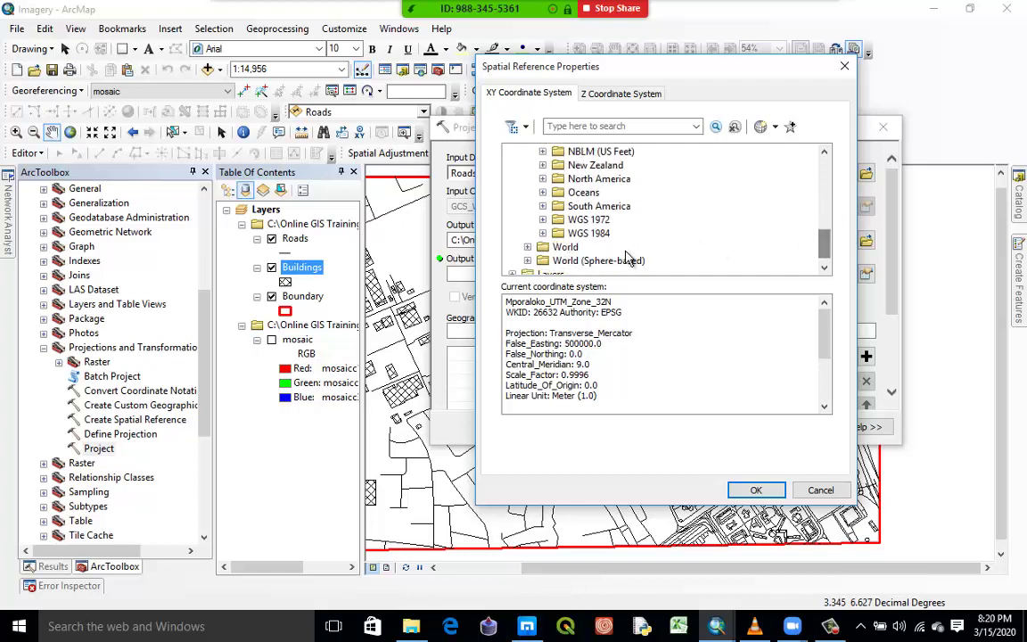
{"action": "left_click", "coordinate": [542, 233]}
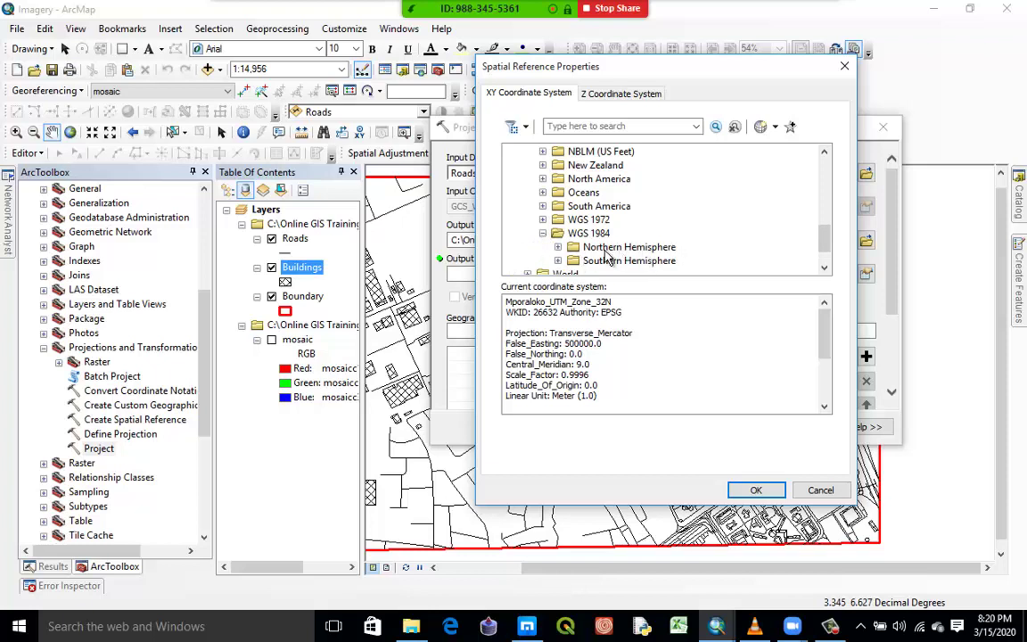
{"action": "left_click", "coordinate": [558, 250]}
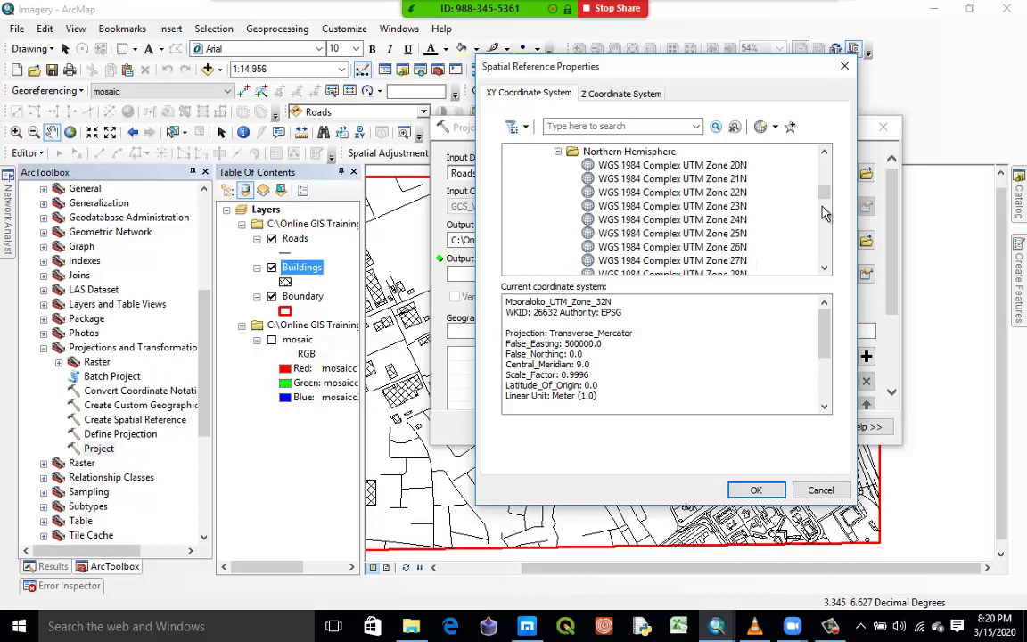
{"action": "left_click_drag", "start_coordinate": [825, 196], "coordinate": [825, 229]}
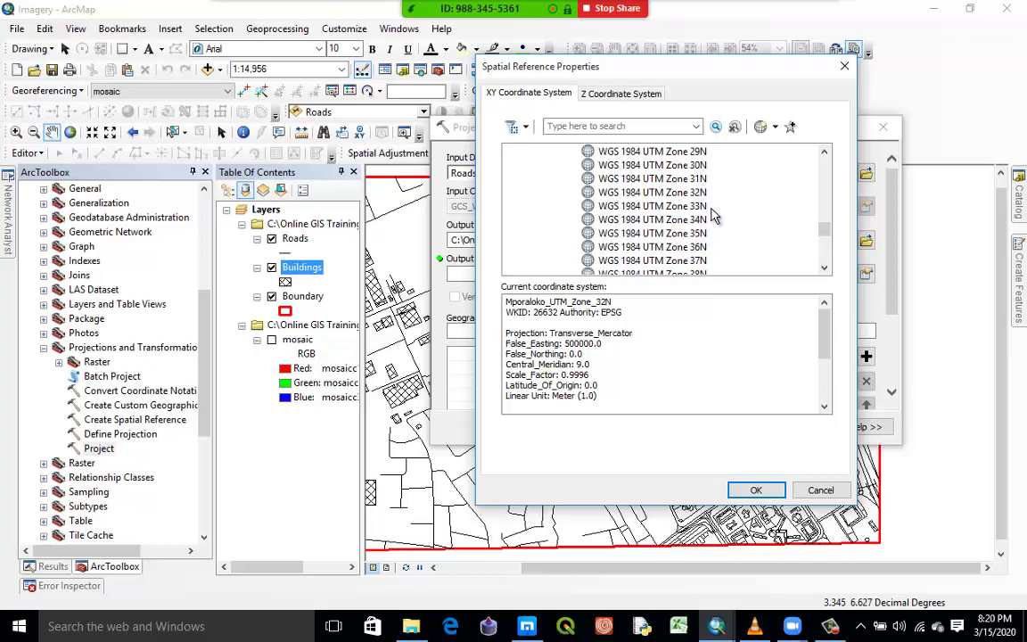
{"action": "left_click", "coordinate": [674, 180]}
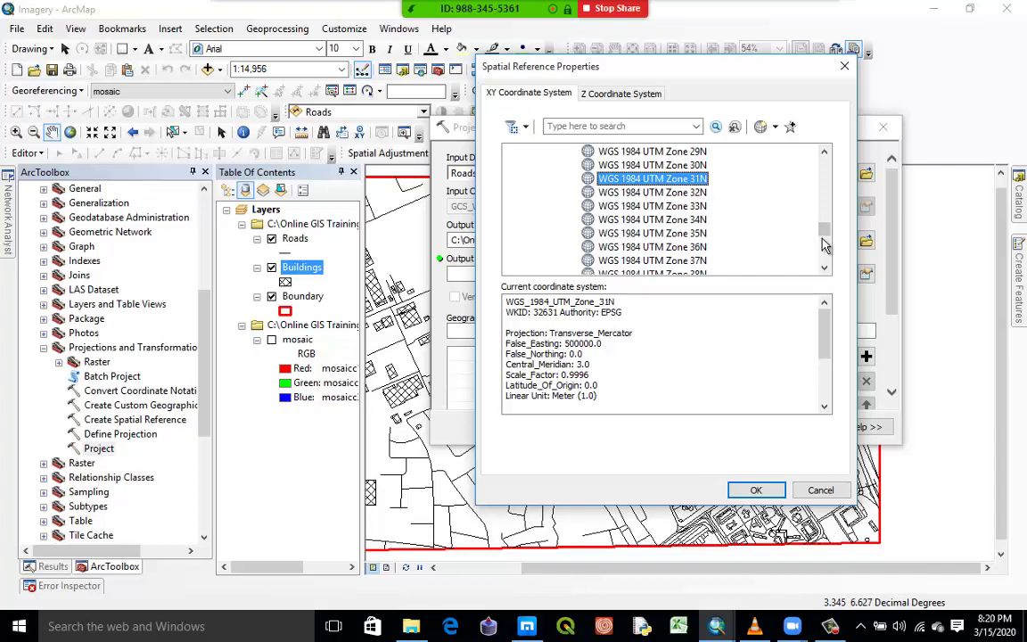
- Collapse the Northern Hemisphere and WGS 1984 folders and return to the UTM folder's Africa entry
{"action": "left_click_drag", "start_coordinate": [823, 228], "coordinate": [829, 190]}
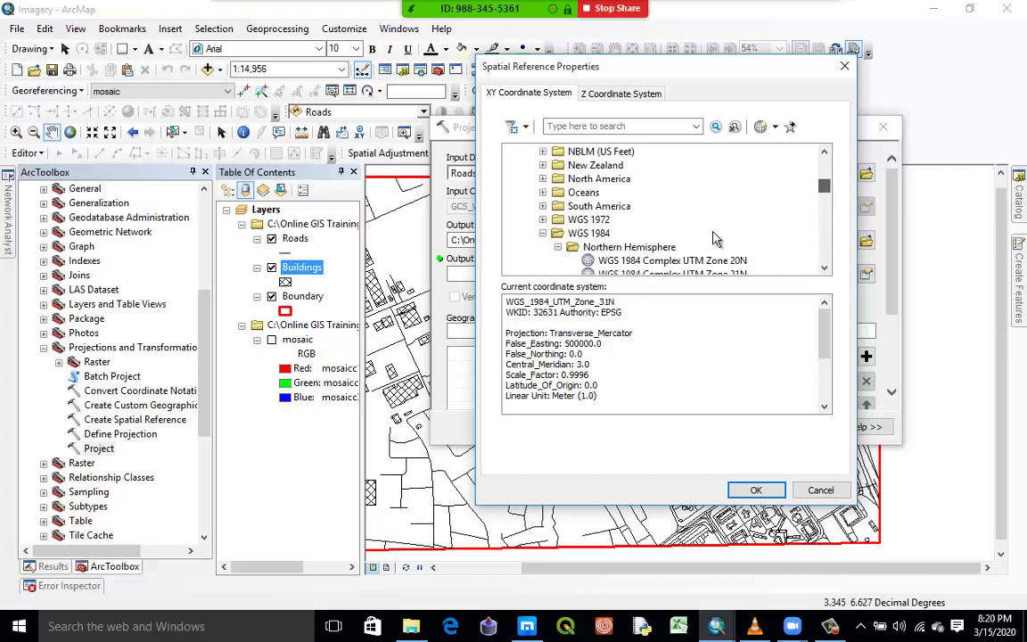
{"action": "left_click", "coordinate": [588, 233]}
{"action": "left_click", "coordinate": [557, 247]}
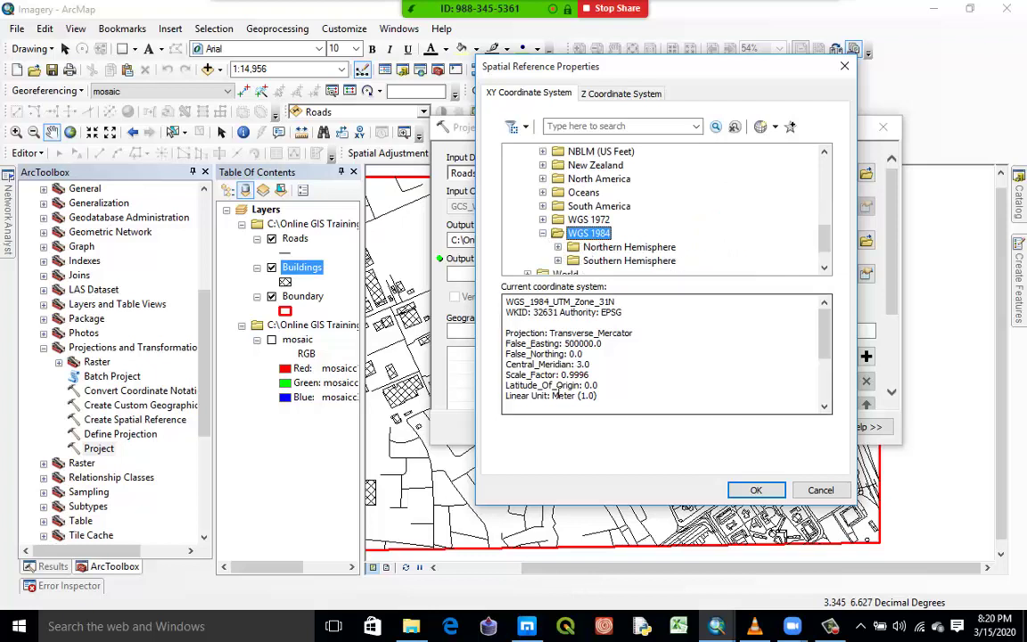
{"action": "left_click", "coordinate": [543, 233]}
{"action": "scroll", "coordinate": [526, 219], "scroll_direction": "up", "scroll_amount": 5}
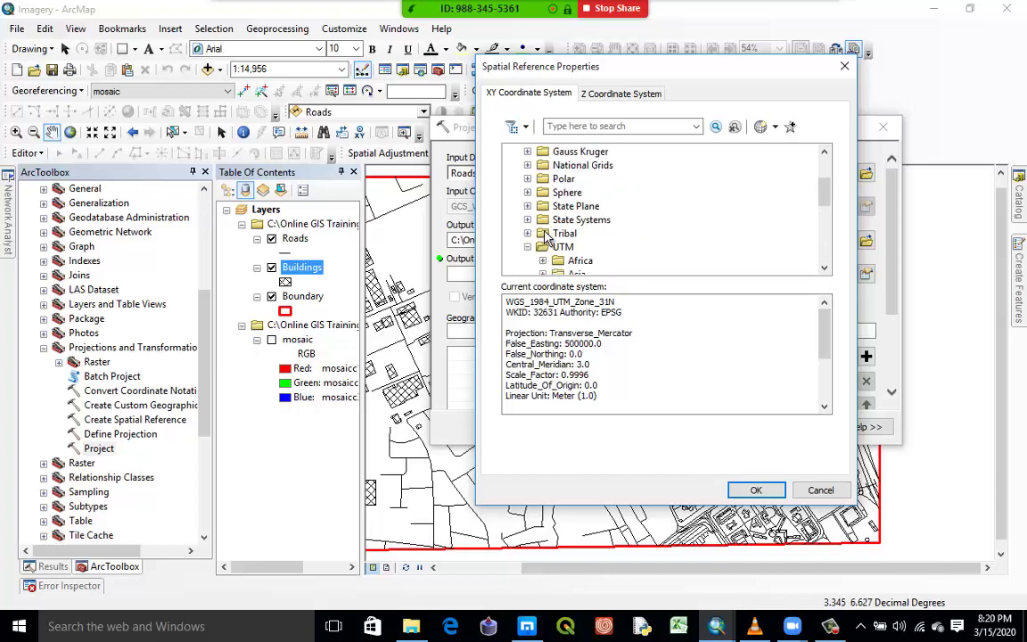
- Select Minna UTM Zone 31N from the UTM Africa folder as the output coordinate system
{"action": "left_click", "coordinate": [541, 260]}
{"action": "left_click", "coordinate": [566, 212]}
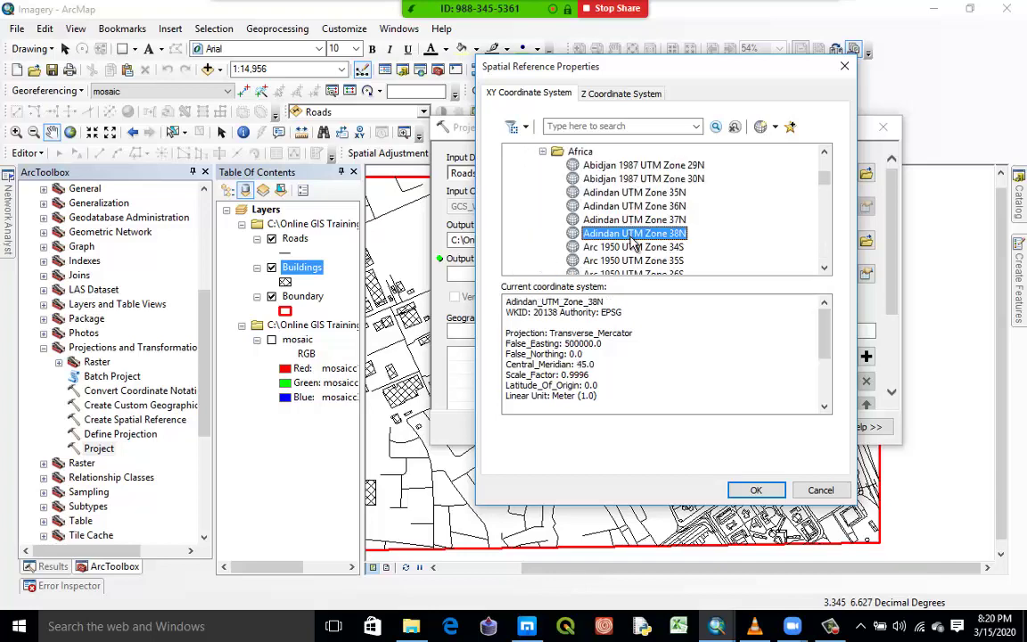
{"action": "key", "text": "m"}
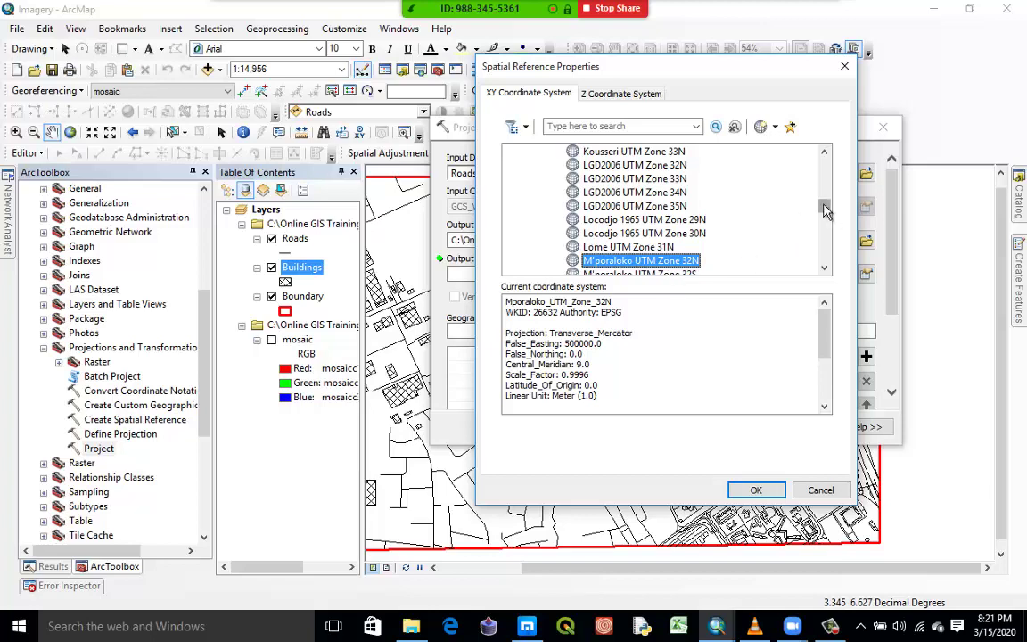
{"action": "mouse_move", "coordinate": [824, 211]}
{"action": "left_mouse_down"}
{"action": "mouse_move", "coordinate": [833, 229]}
{"action": "mouse_move", "coordinate": [822, 219]}
{"action": "left_mouse_up"}
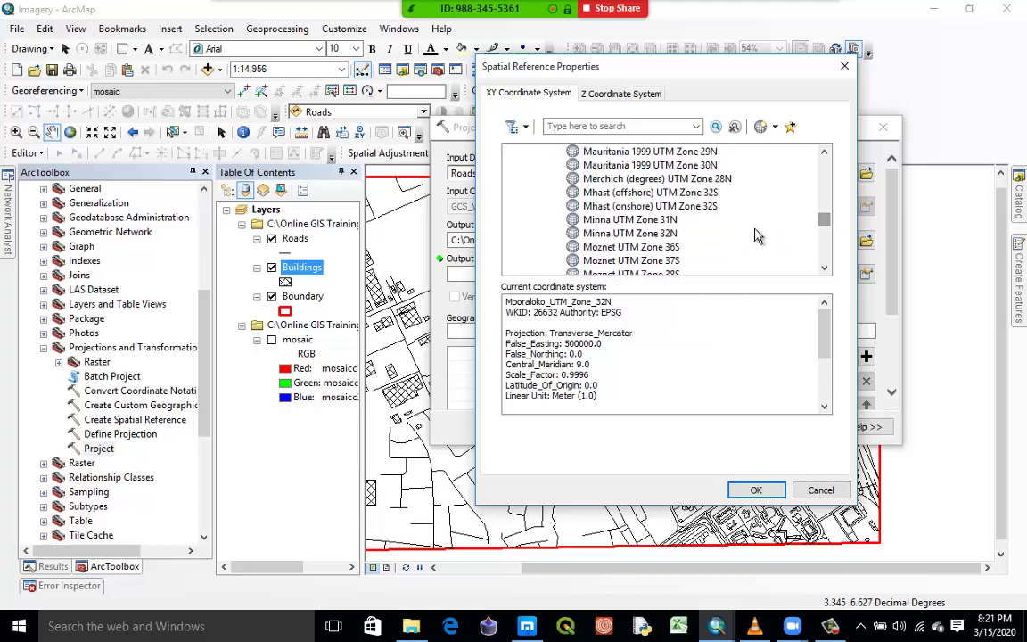
{"action": "left_click", "coordinate": [673, 220]}
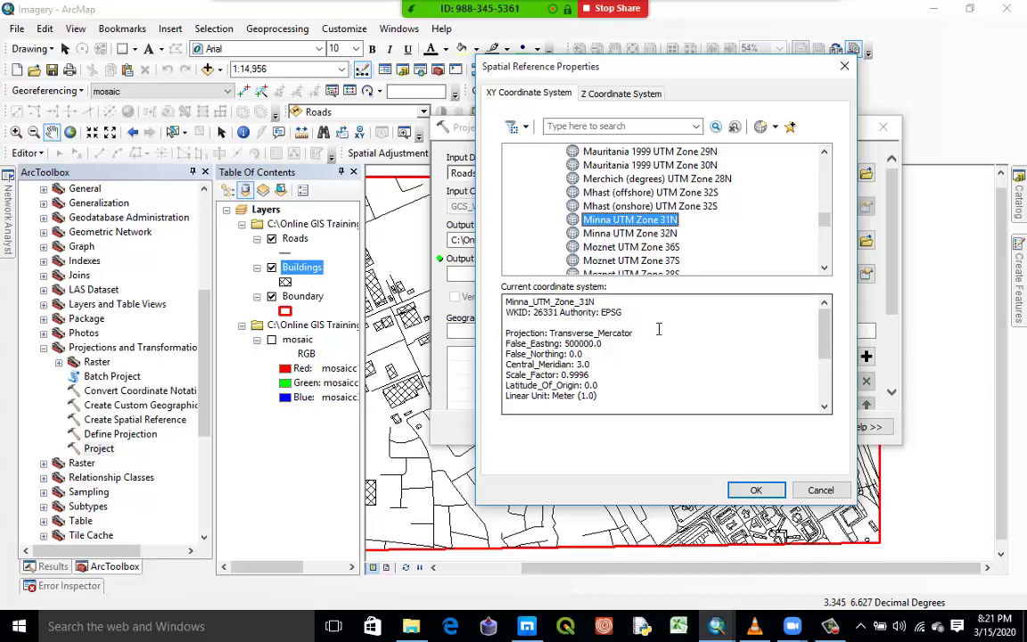
- Accept the chosen output coordinate system and close the Project tool without running it
{"action": "left_click", "coordinate": [755, 489]}
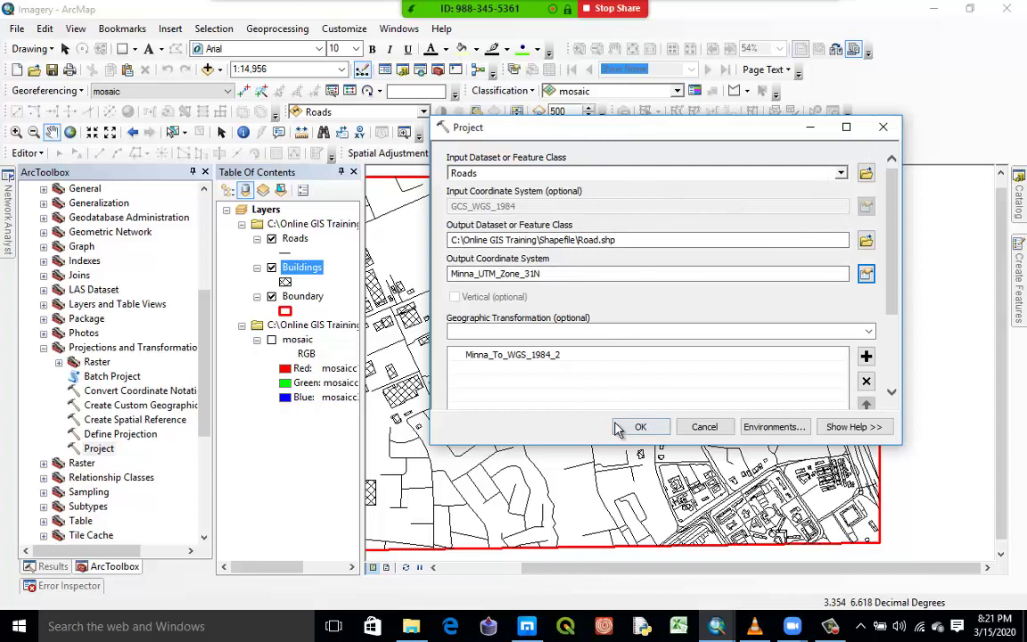
{"action": "left_click", "coordinate": [882, 131]}
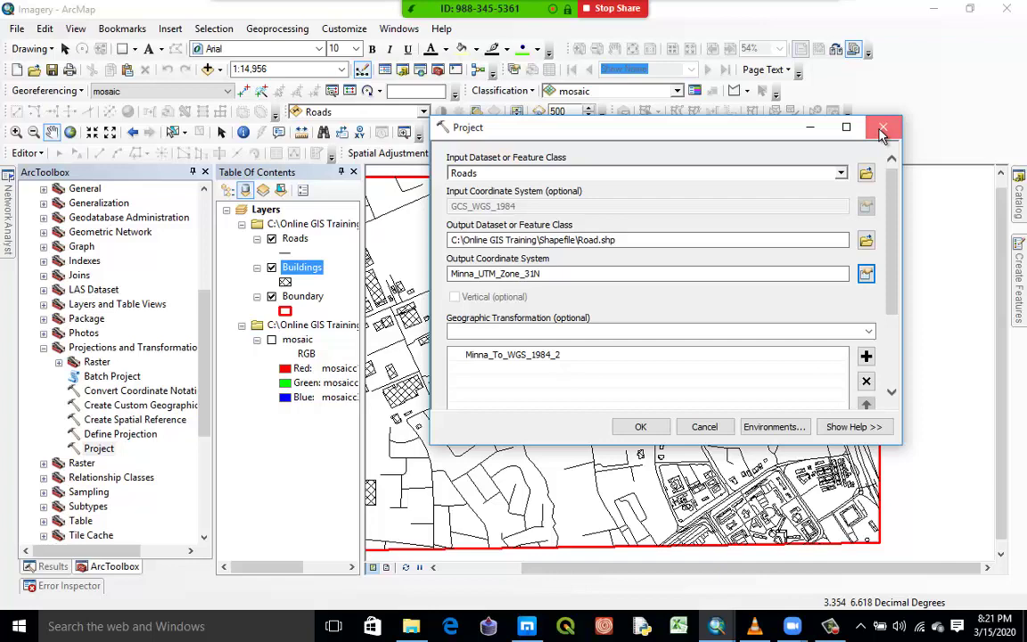
{"action": "left_click", "coordinate": [882, 131]}
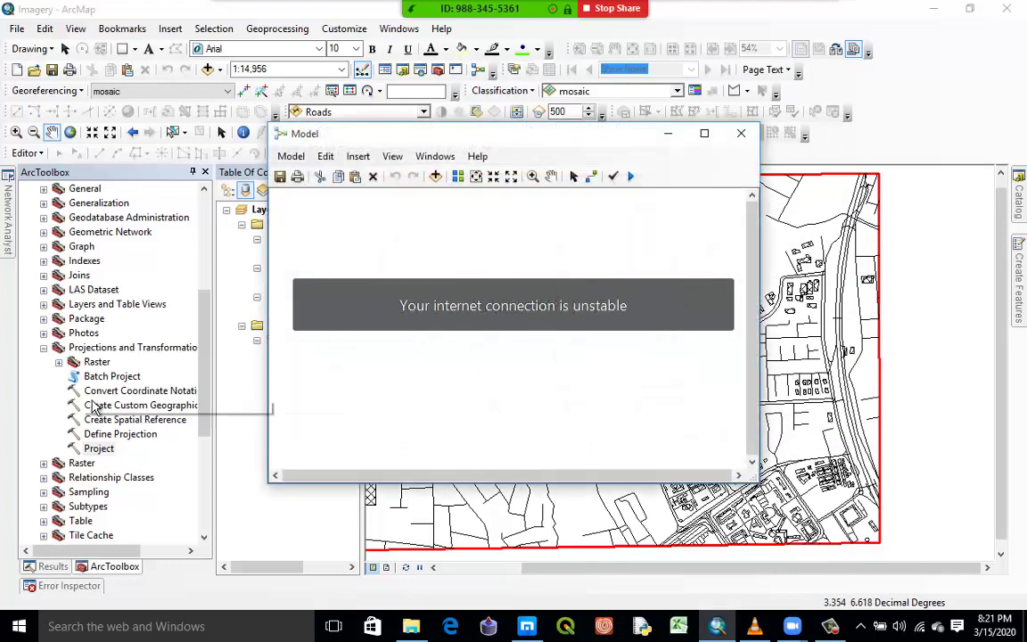
- Add the Project tool from the Projections and Transformations toolset to the empty model
{"action": "left_click", "coordinate": [96, 451]}
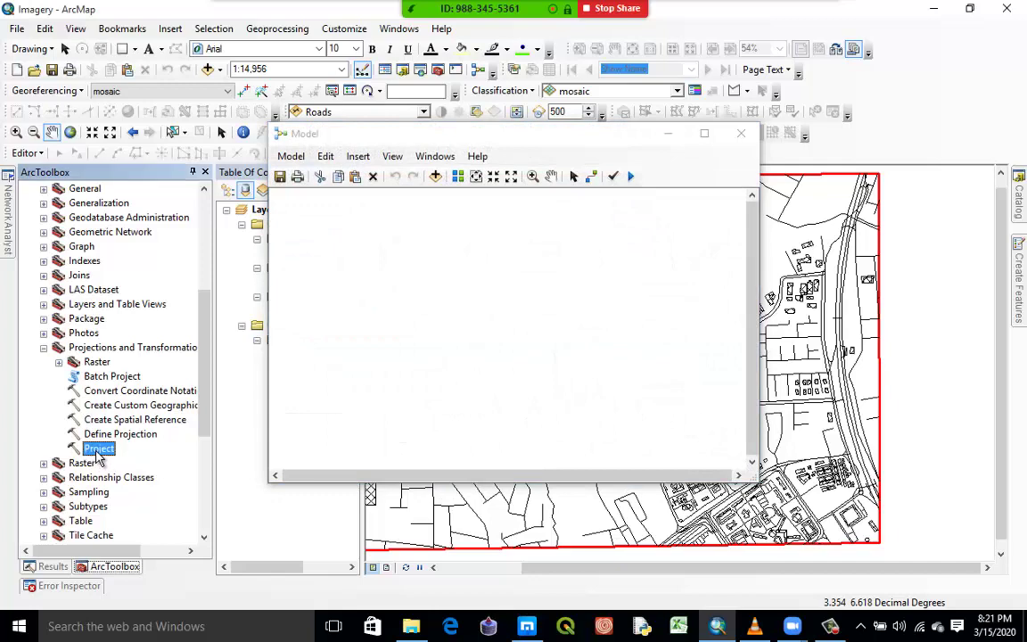
{"action": "left_click_drag", "start_coordinate": [100, 456], "coordinate": [347, 344]}
{"action": "left_click_drag", "start_coordinate": [453, 321], "coordinate": [456, 321]}
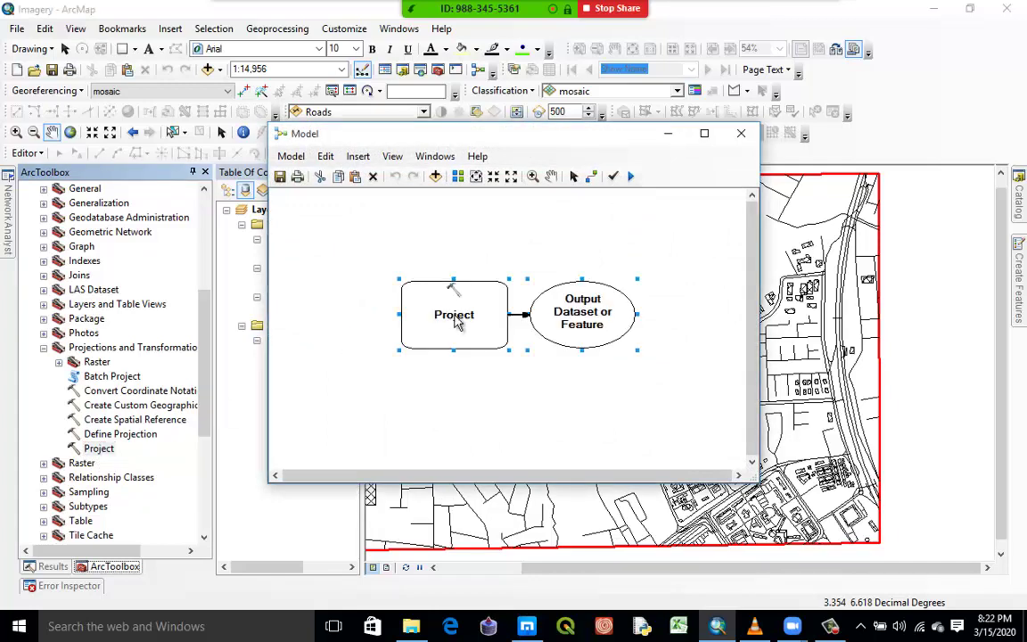
- Set the model's Project tool to take Roads as input and write Road.shp in the Shapefile folder
{"action": "double_click", "coordinate": [451, 303]}
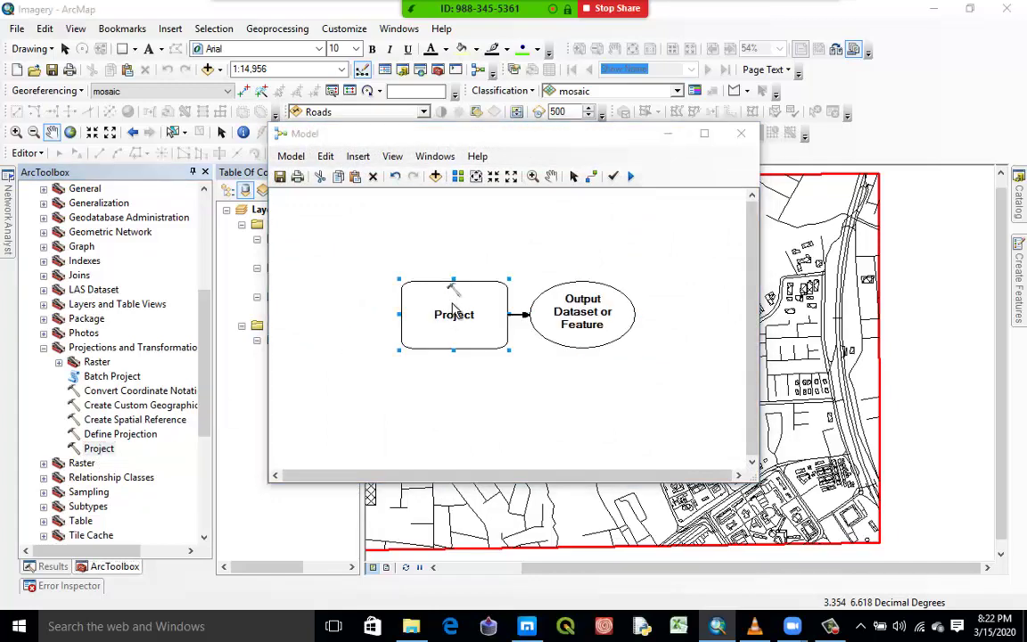
{"action": "left_click", "coordinate": [841, 174]}
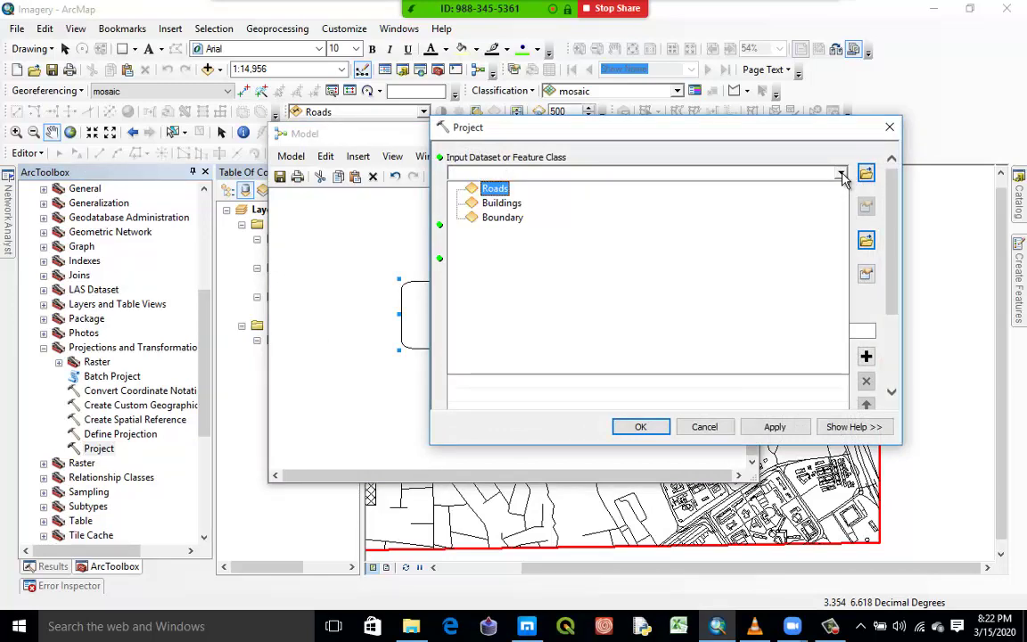
{"action": "left_click", "coordinate": [499, 190]}
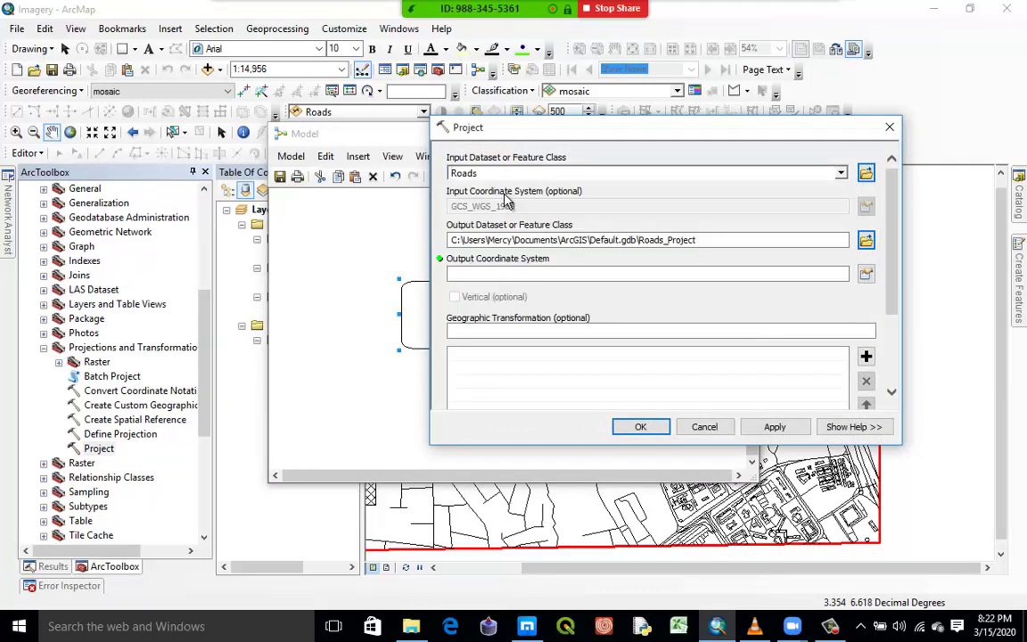
{"action": "left_click", "coordinate": [865, 240]}
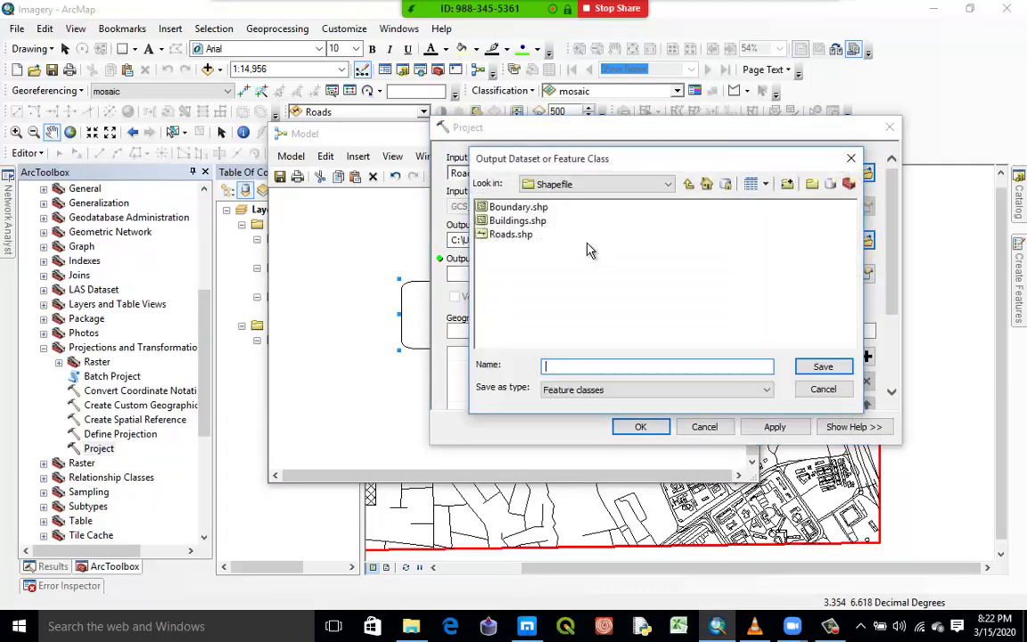
{"action": "left_click", "coordinate": [508, 235]}
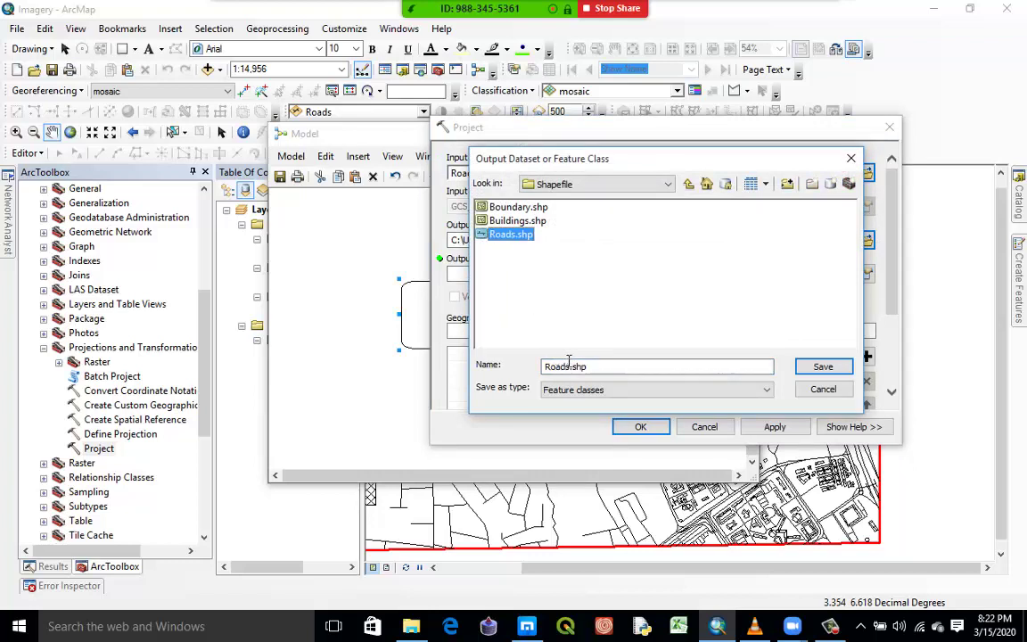
{"action": "left_click", "coordinate": [566, 365]}
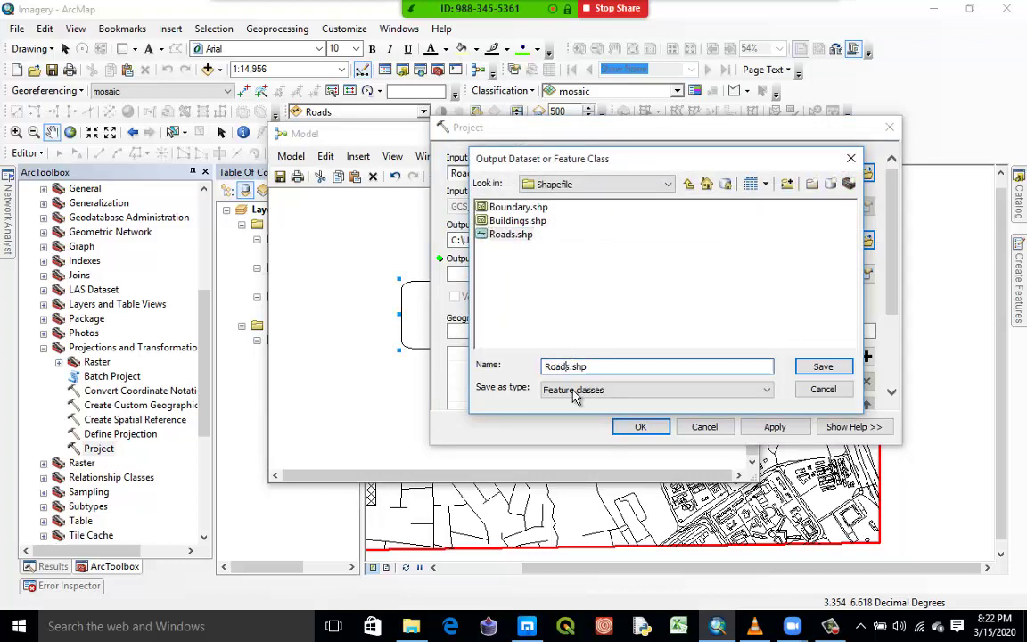
{"action": "left_click", "coordinate": [819, 367]}
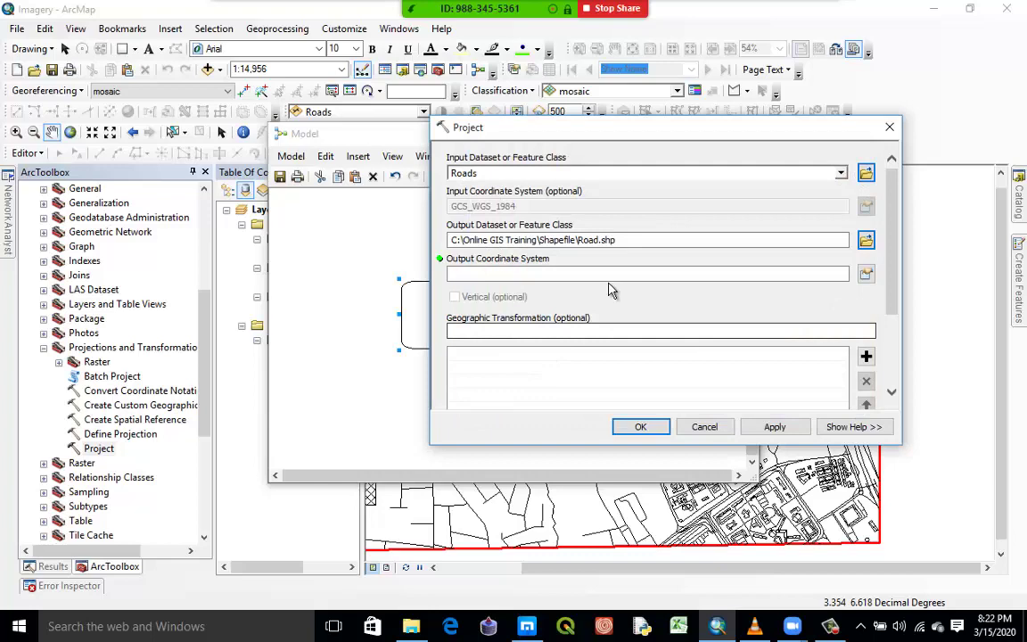
- Set the output coordinate system to WGS 1984 UTM Zone 31N from Favorites and confirm the Project tool's parameters
{"action": "left_click", "coordinate": [865, 274]}
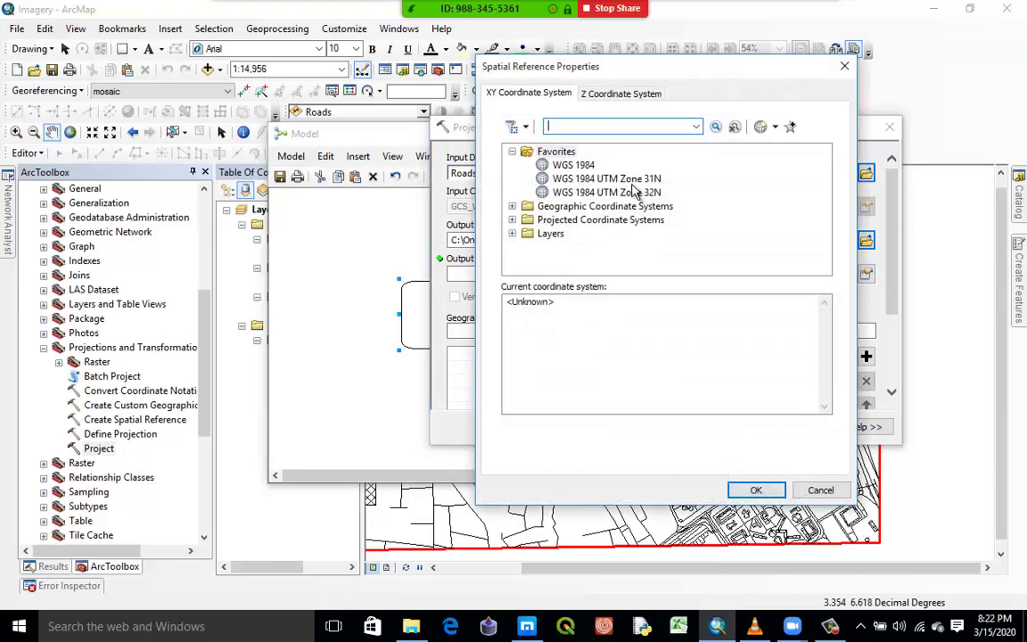
{"action": "left_click", "coordinate": [626, 181]}
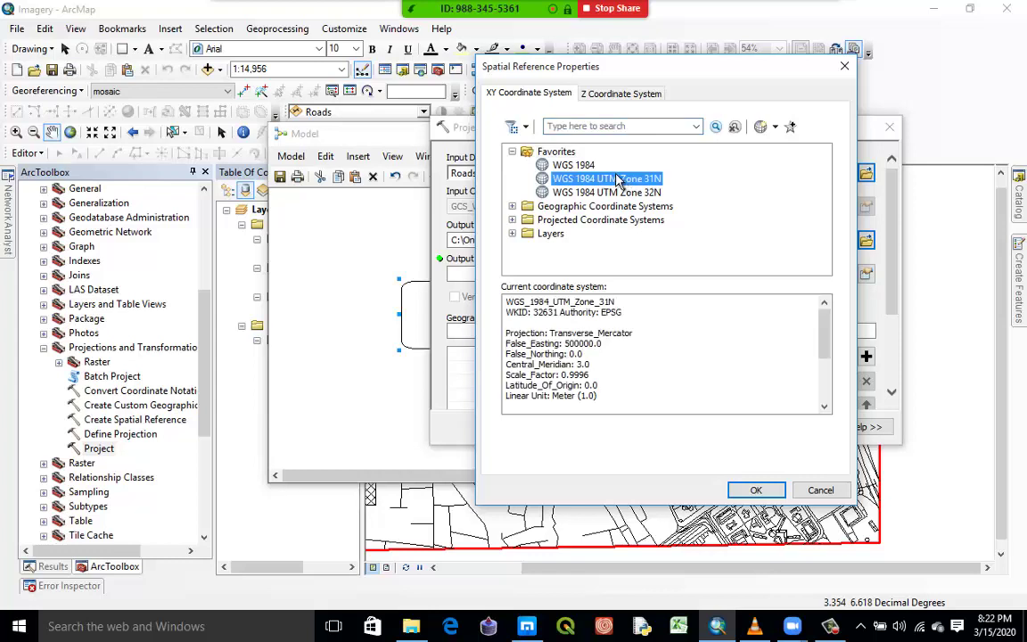
{"action": "left_click", "coordinate": [756, 491]}
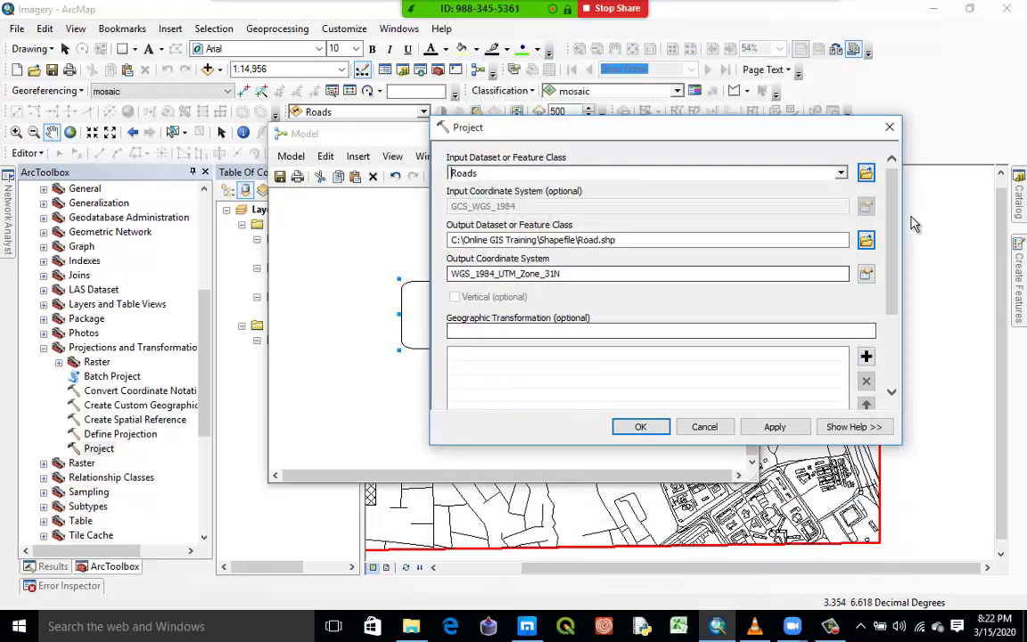
{"action": "mouse_move", "coordinate": [896, 215]}
{"action": "left_mouse_down"}
{"action": "mouse_move", "coordinate": [894, 293]}
{"action": "mouse_move", "coordinate": [893, 221]}
{"action": "left_mouse_up"}
{"action": "left_click", "coordinate": [638, 427]}
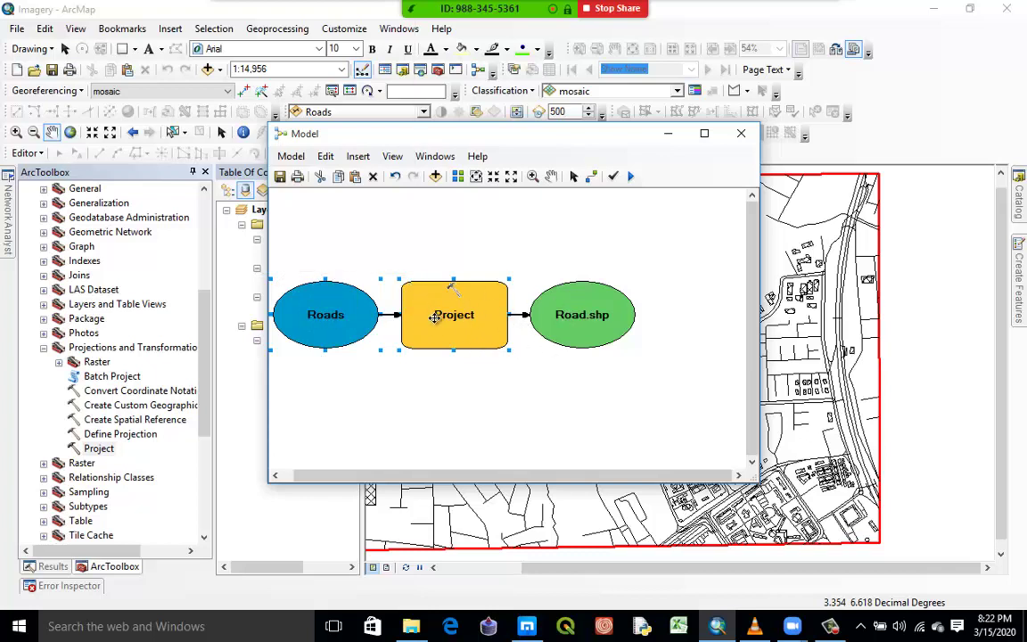
{"action": "mouse_move", "coordinate": [451, 335]}
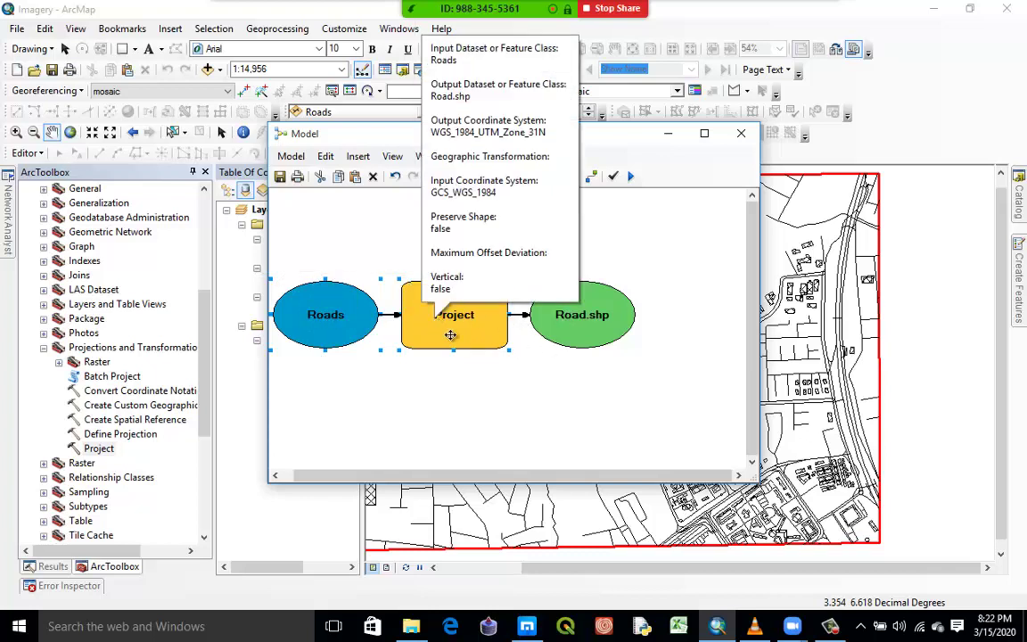
- Turn on Add To Display for the Road.shp output, run the model, and put the model window away
{"action": "right_click", "coordinate": [570, 299]}
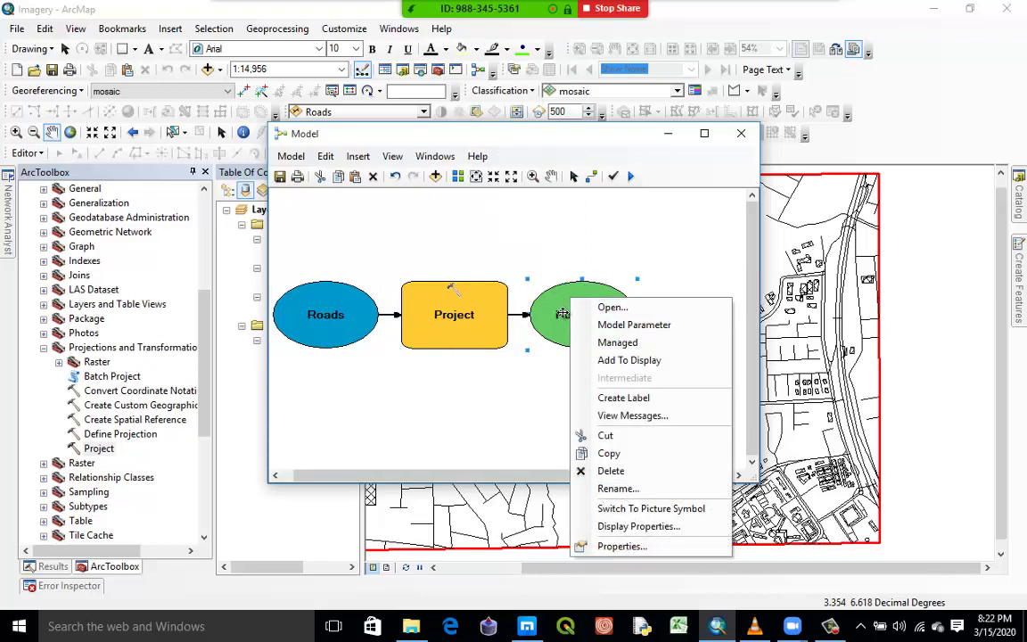
{"action": "left_click", "coordinate": [624, 360]}
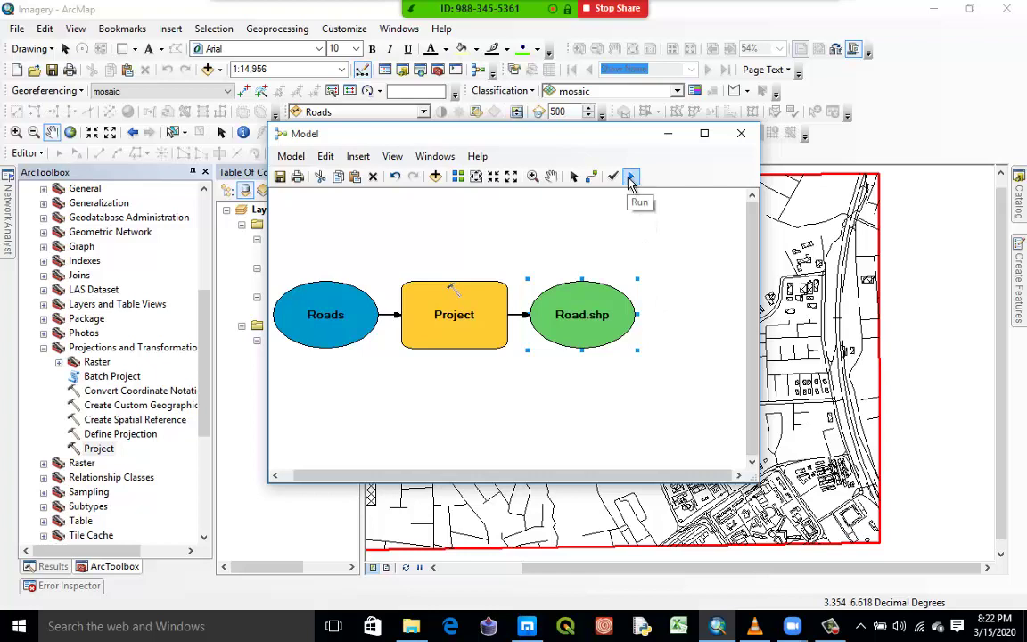
{"action": "left_click", "coordinate": [631, 179]}
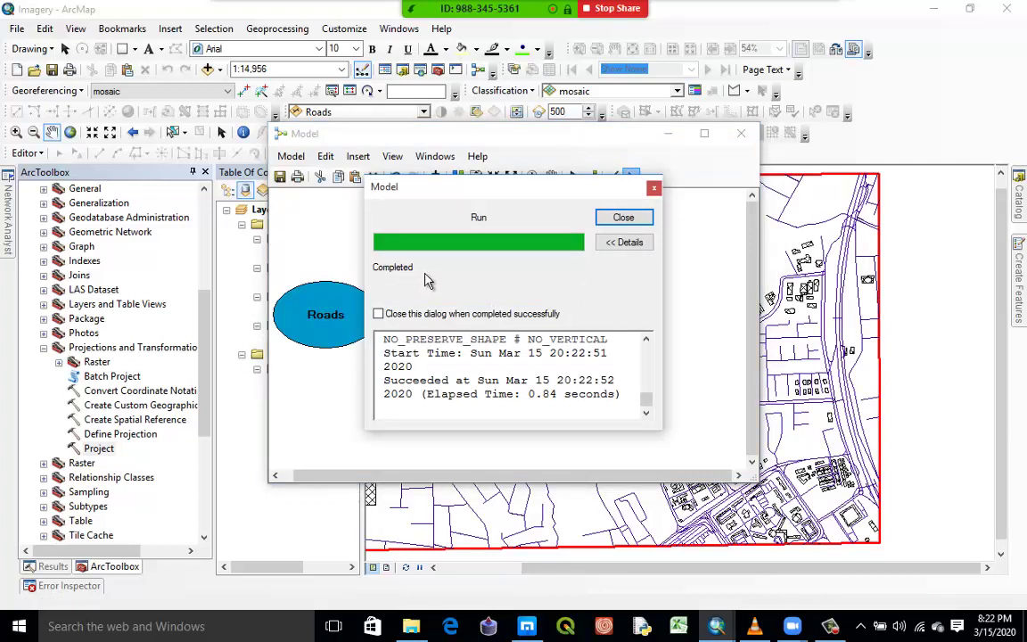
{"action": "left_click", "coordinate": [623, 217]}
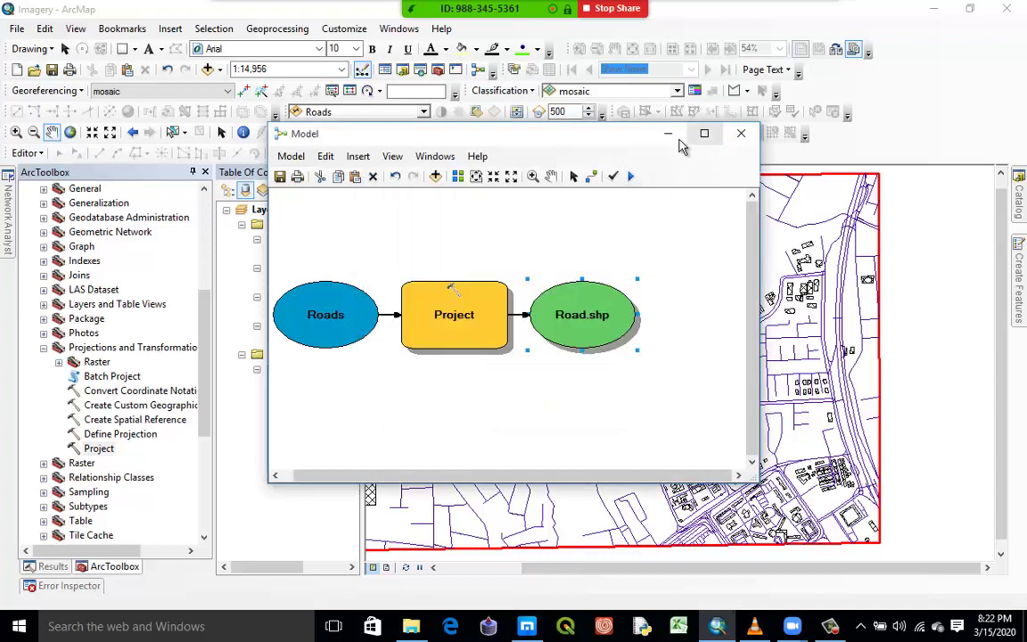
{"action": "left_click", "coordinate": [741, 132]}
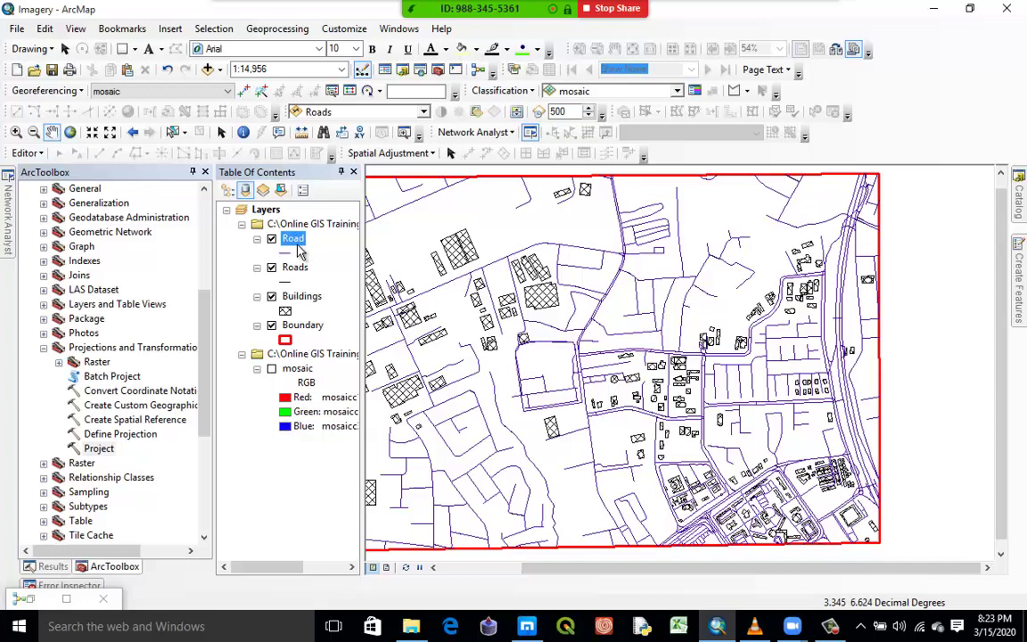
- Examine how the projected Road lines align with the original Roads lines at close range, ending at the Road layer's full extent
{"action": "left_click_drag", "start_coordinate": [485, 441], "coordinate": [599, 441]}
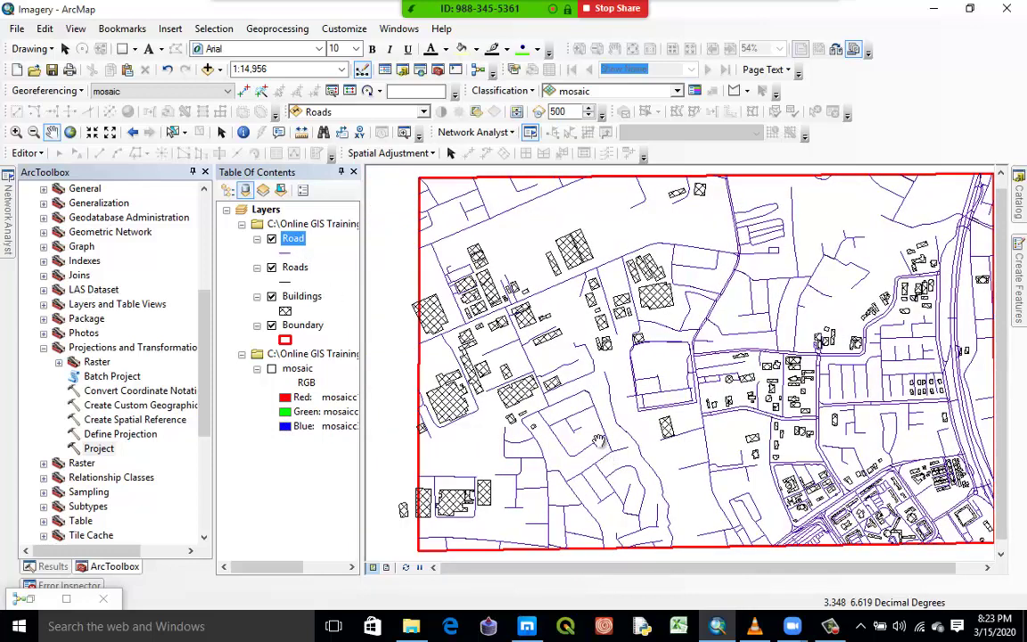
{"action": "scroll", "coordinate": [599, 441], "scroll_direction": "up", "scroll_amount": 10}
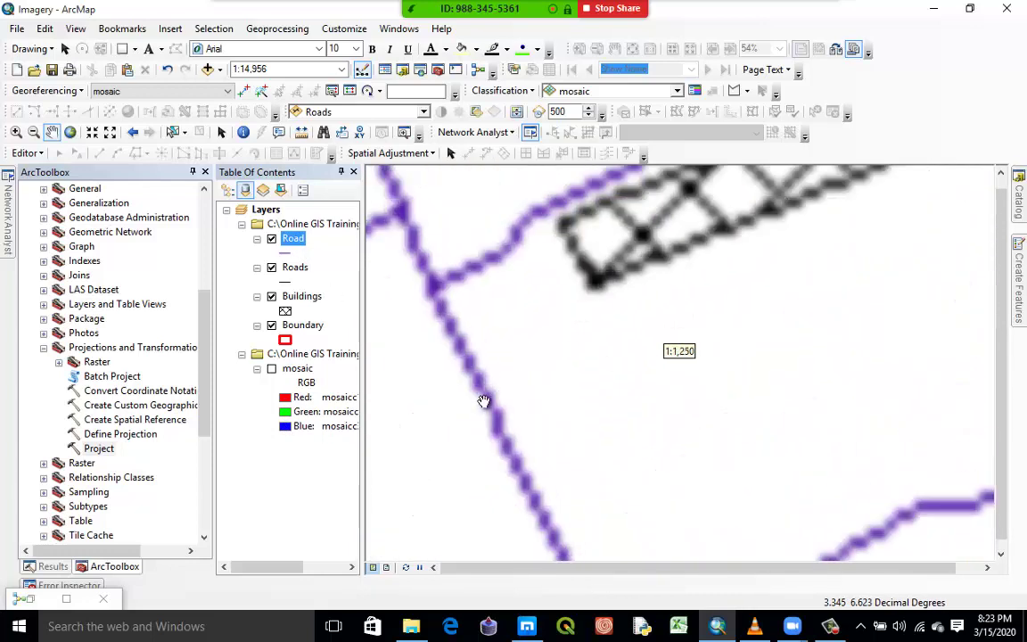
{"action": "scroll", "coordinate": [449, 309], "scroll_direction": "up", "scroll_amount": 8}
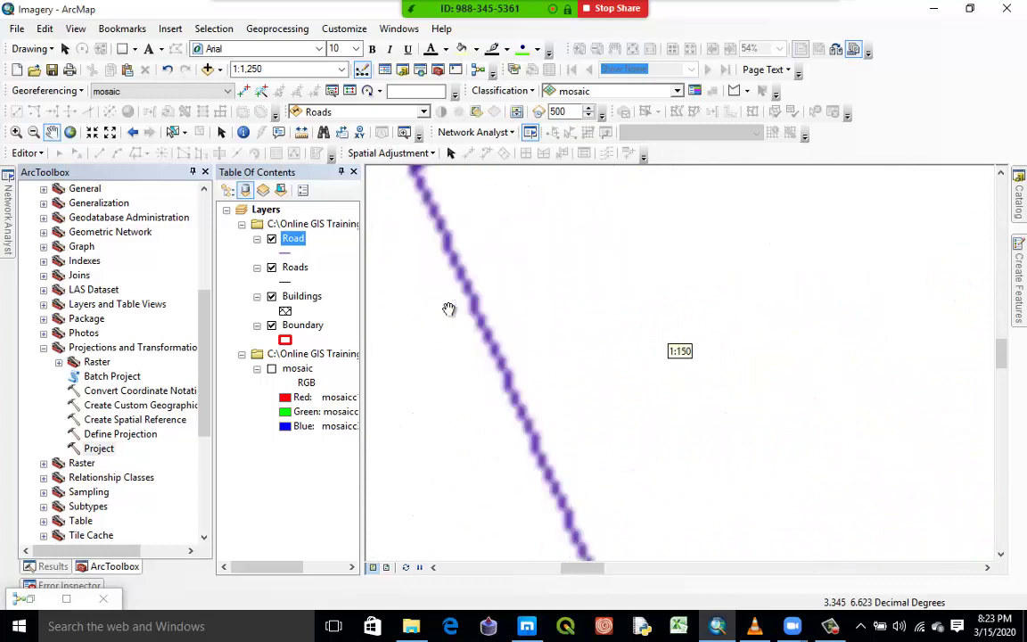
{"action": "scroll", "coordinate": [459, 314], "scroll_direction": "up", "scroll_amount": 3}
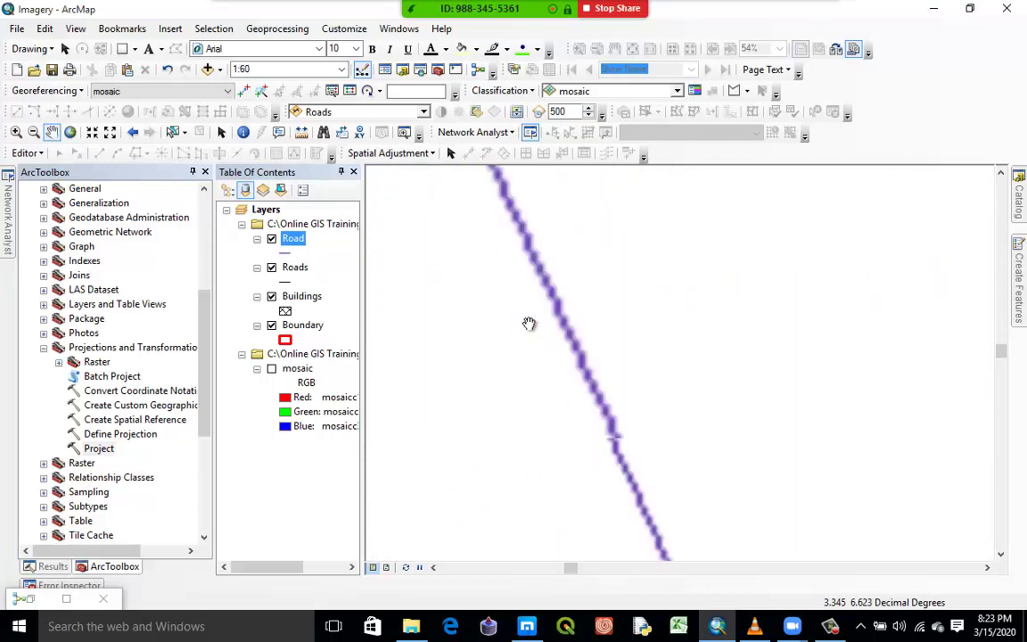
{"action": "scroll", "coordinate": [544, 326], "scroll_direction": "up", "scroll_amount": 10}
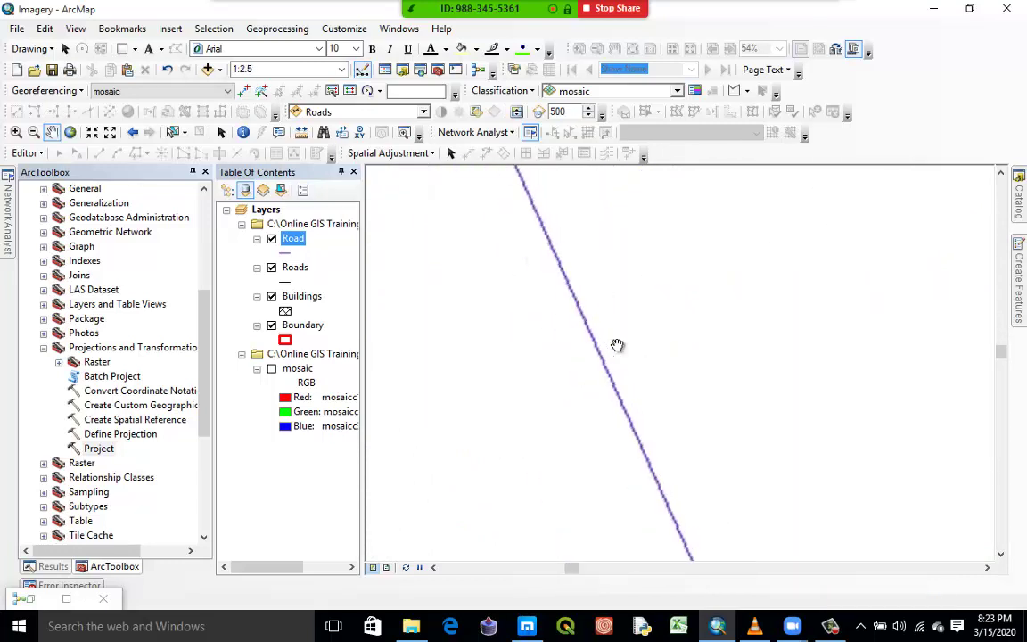
{"action": "scroll", "coordinate": [605, 357], "scroll_direction": "up", "scroll_amount": 2}
{"action": "scroll", "coordinate": [618, 433], "scroll_direction": "up", "scroll_amount": 1}
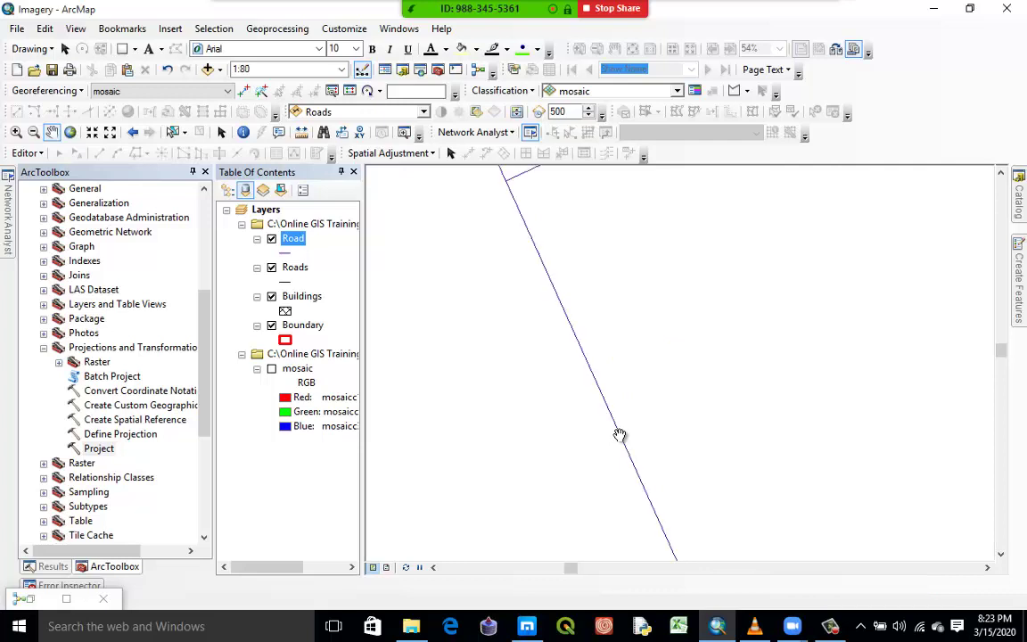
{"action": "scroll", "coordinate": [620, 435], "scroll_direction": "down", "scroll_amount": 2}
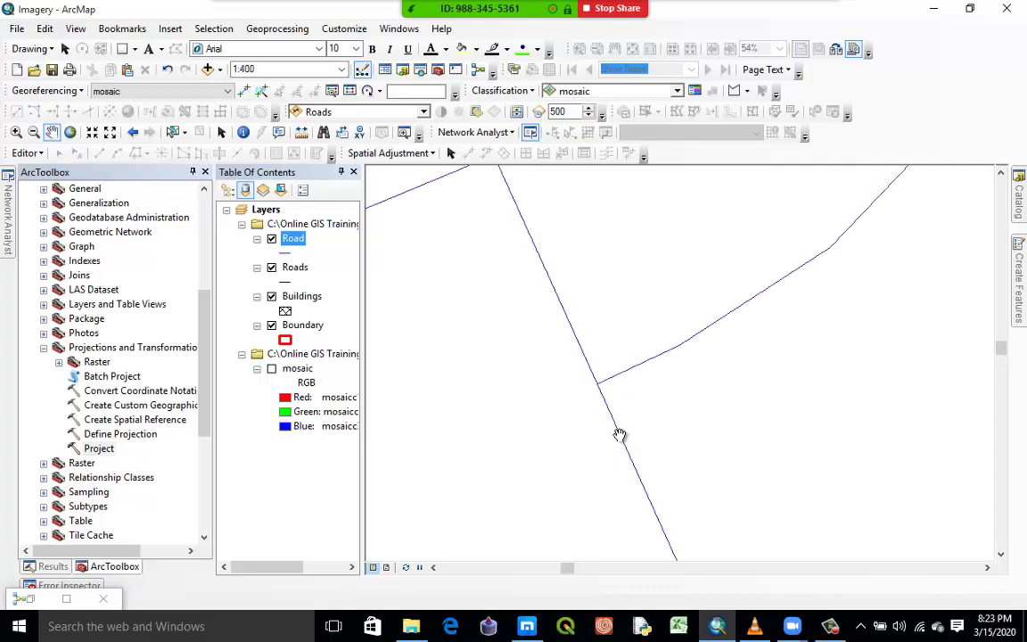
{"action": "scroll", "coordinate": [620, 435], "scroll_direction": "down", "scroll_amount": 3}
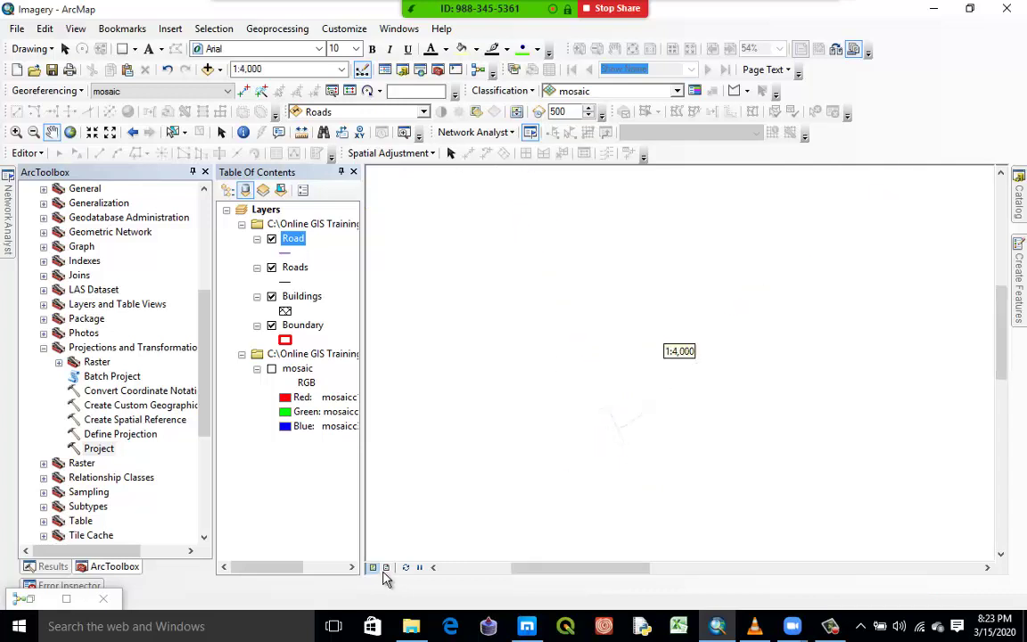
{"action": "right_click", "coordinate": [284, 238]}
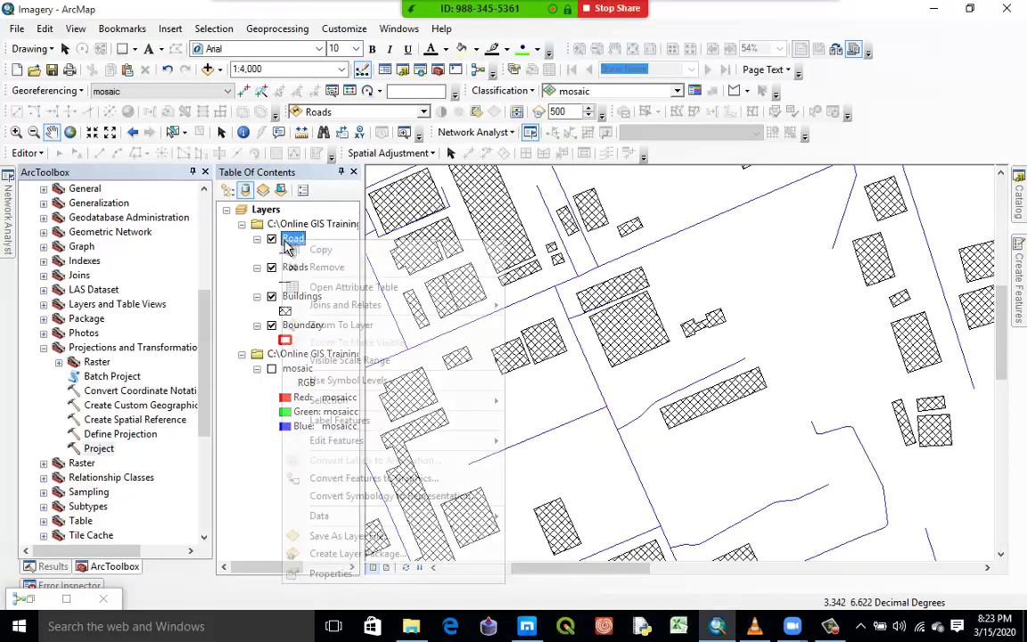
{"action": "left_click", "coordinate": [337, 323]}
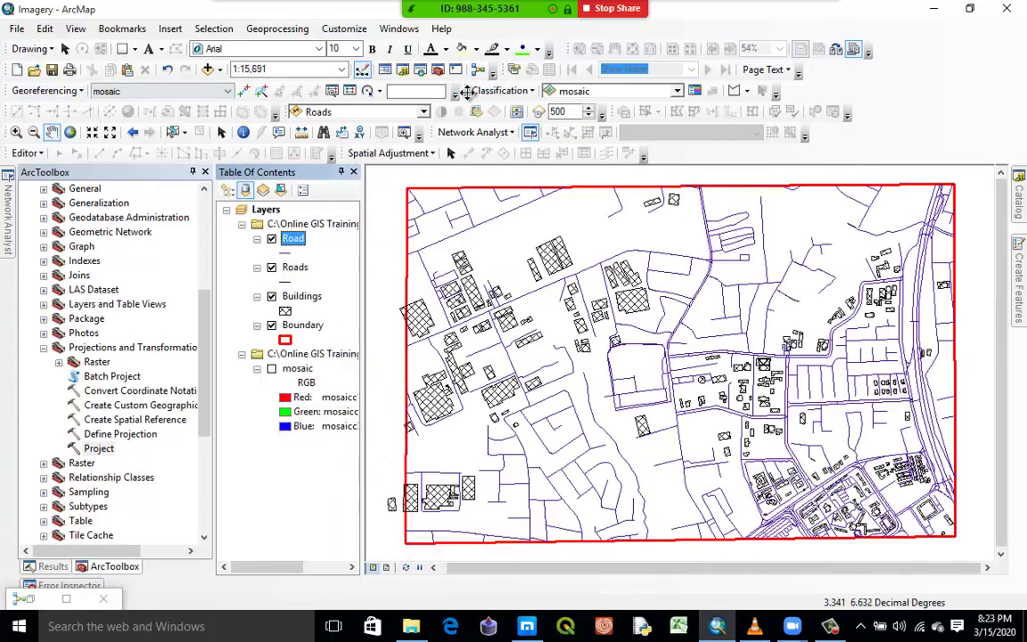
{"action": "left_click", "coordinate": [272, 239]}
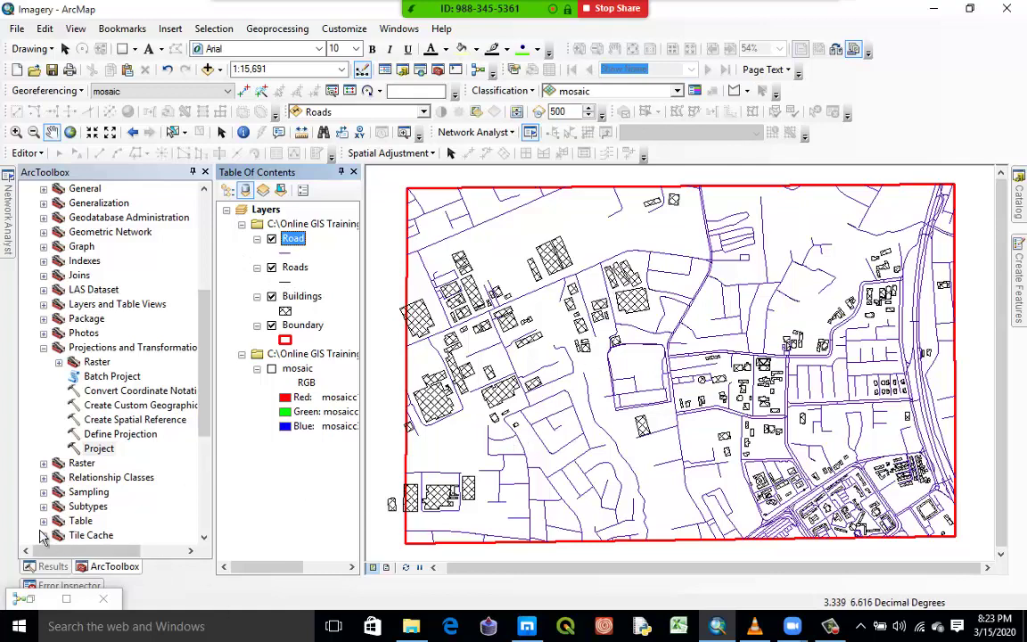
- Reopen the model and change the Project tool's input dataset from Roads to Buildings
{"action": "left_click", "coordinate": [27, 599]}
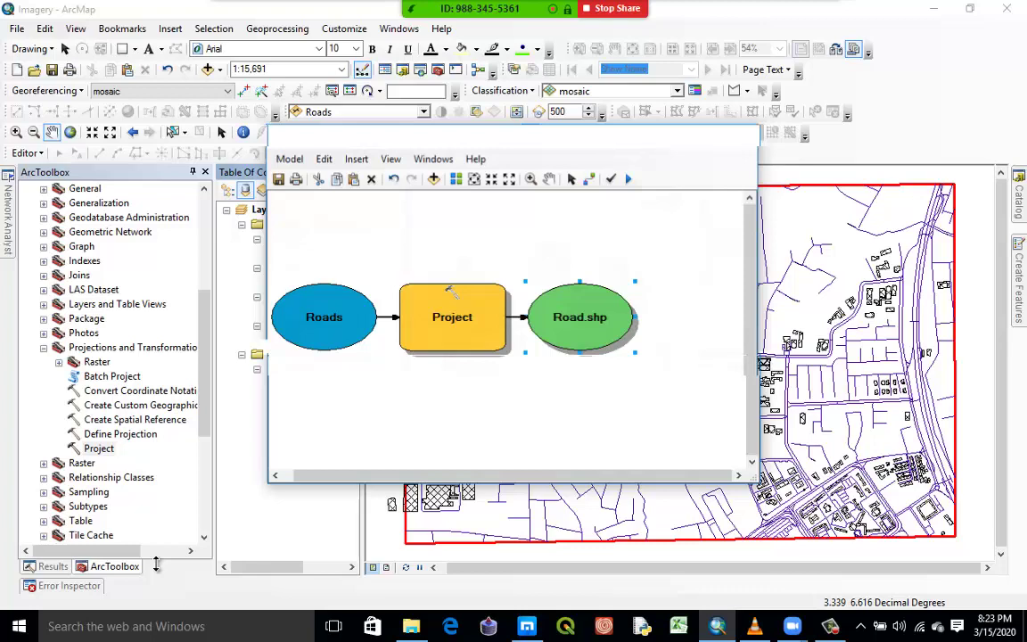
{"action": "double_click", "coordinate": [323, 316]}
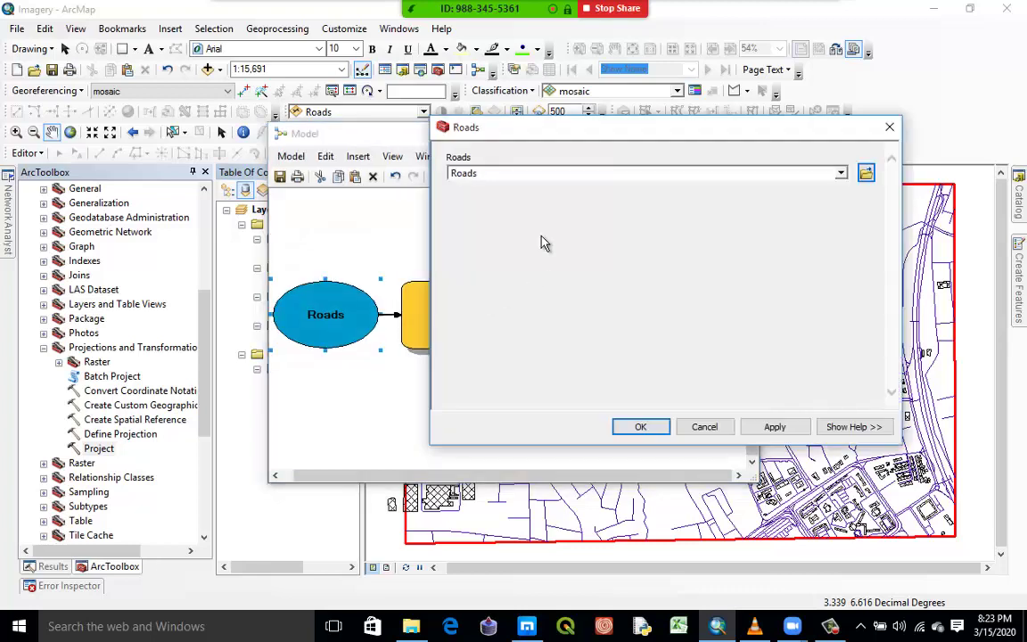
{"action": "left_click", "coordinate": [889, 129]}
{"action": "double_click", "coordinate": [479, 323]}
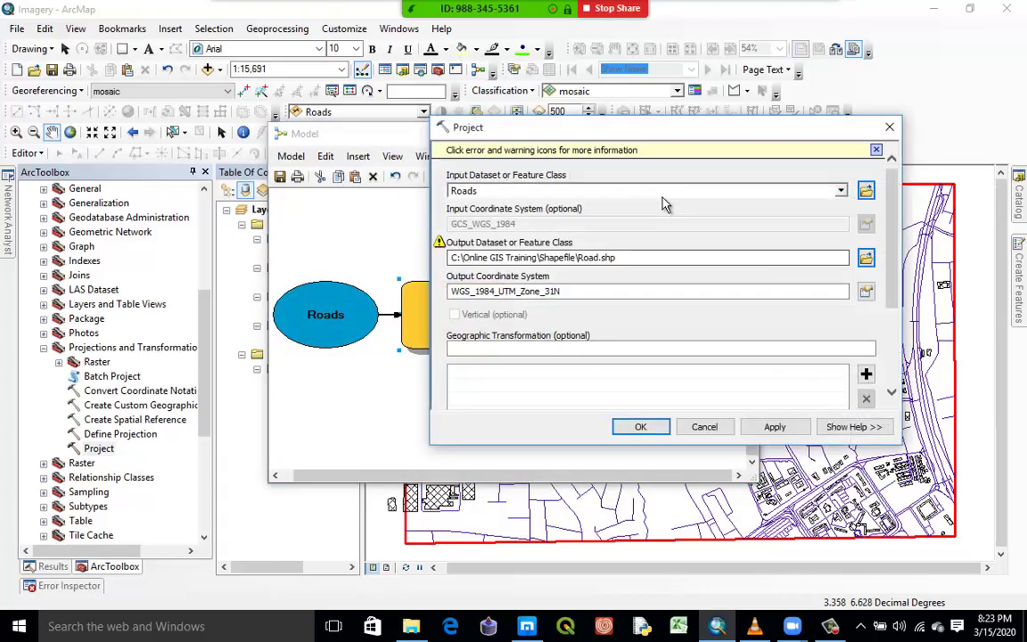
{"action": "left_click", "coordinate": [841, 190]}
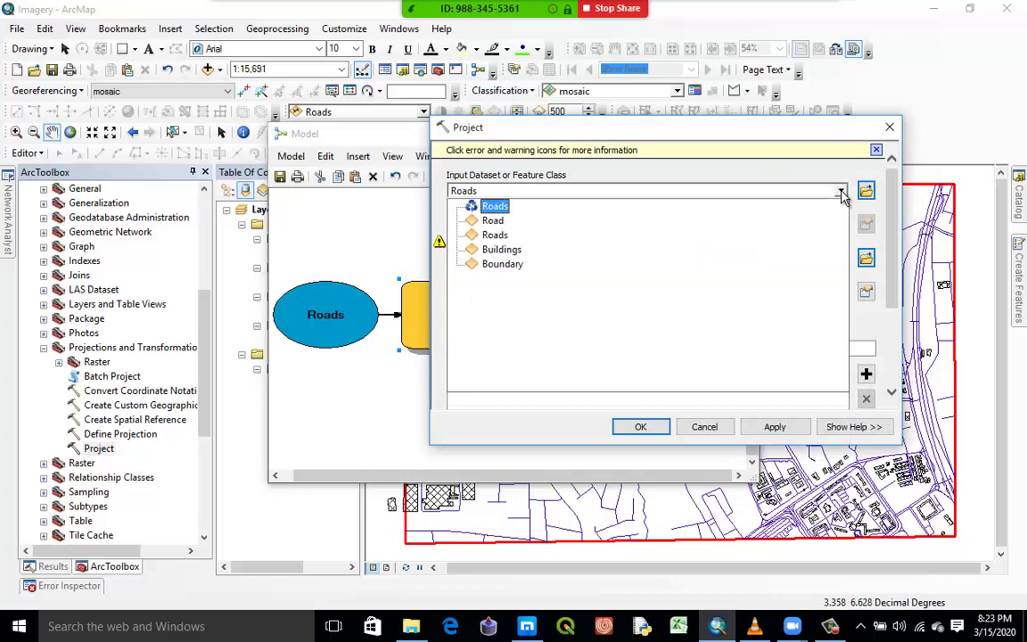
{"action": "left_click", "coordinate": [504, 249]}
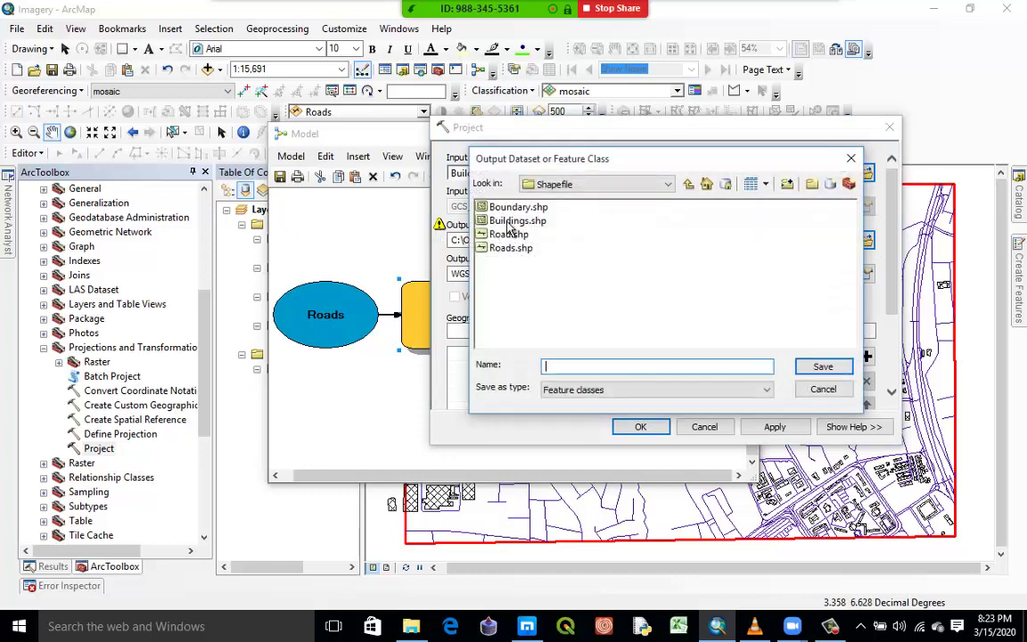
- Set the Project tool's output to Building.shp in the Shapefile folder, confirm the parameters, and run the model
{"action": "left_click", "coordinate": [486, 220]}
{"action": "left_click", "coordinate": [591, 366]}
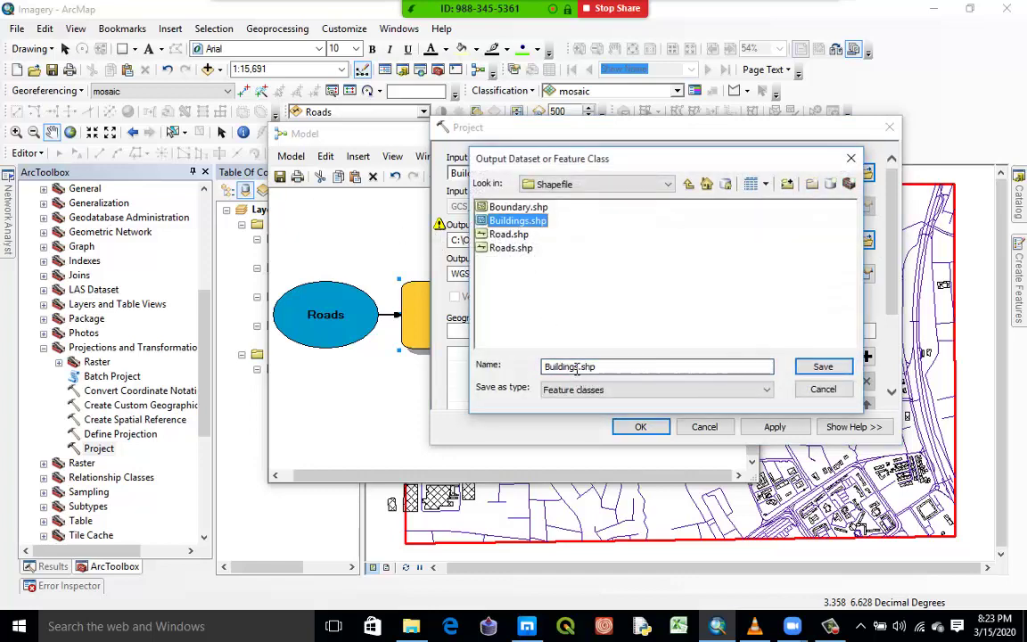
{"action": "key", "text": "BackSpace"}
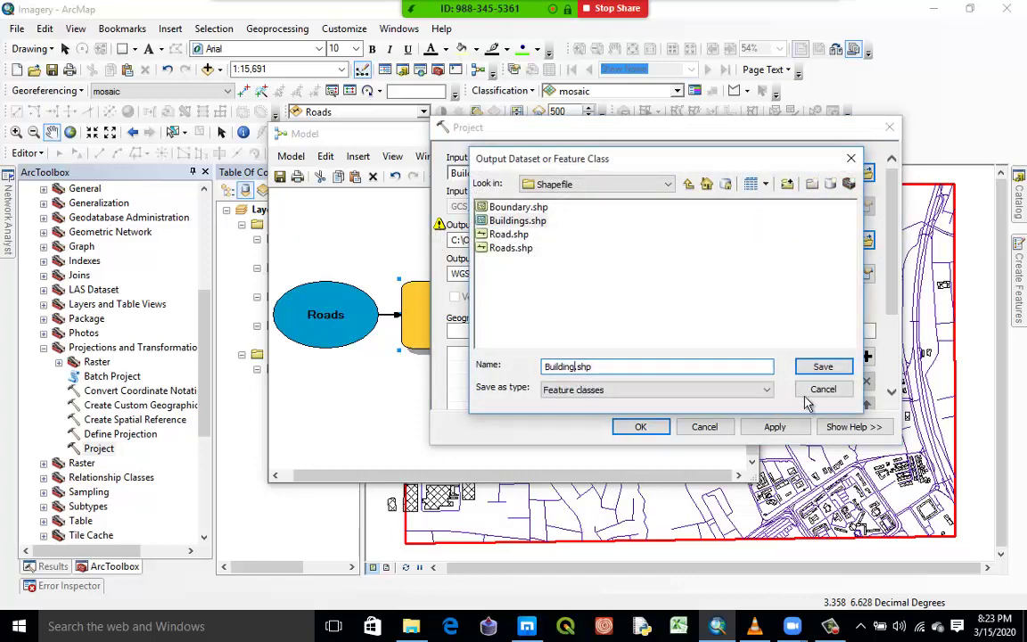
{"action": "left_click", "coordinate": [821, 366]}
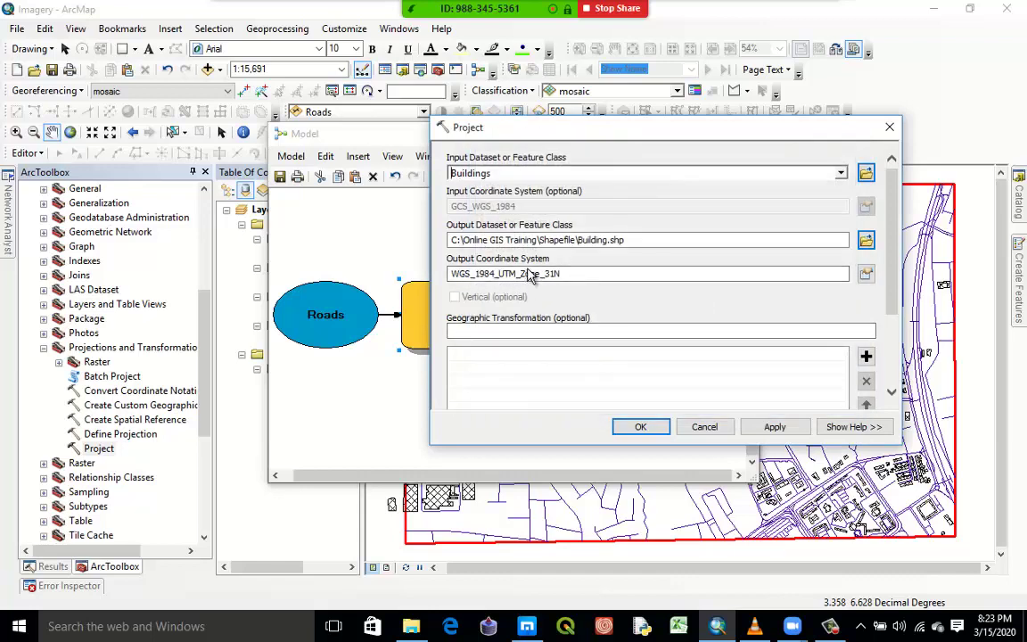
{"action": "left_click", "coordinate": [641, 427]}
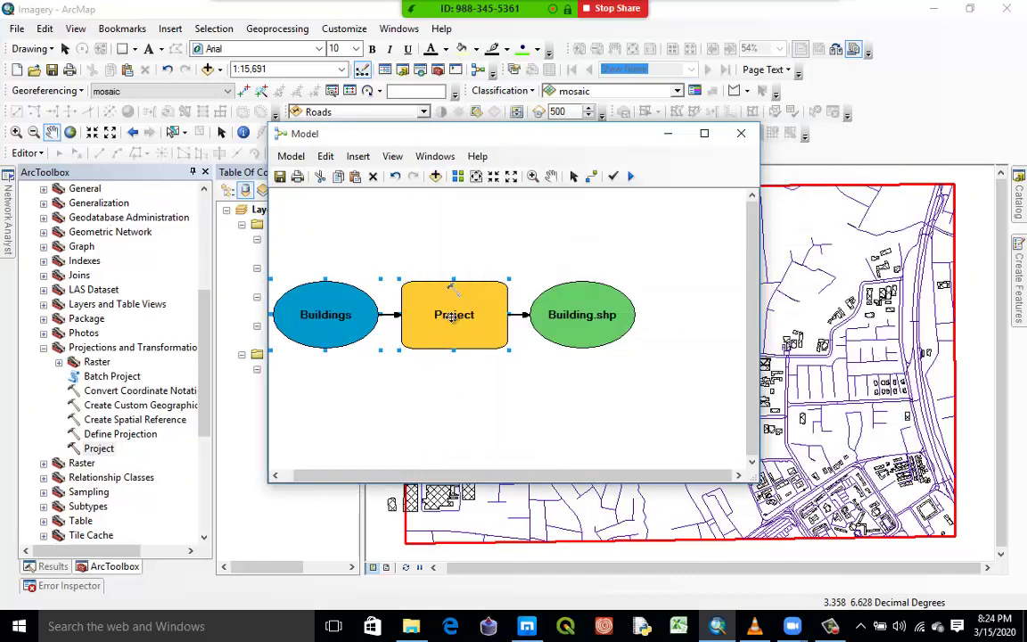
{"action": "left_click", "coordinate": [631, 177]}
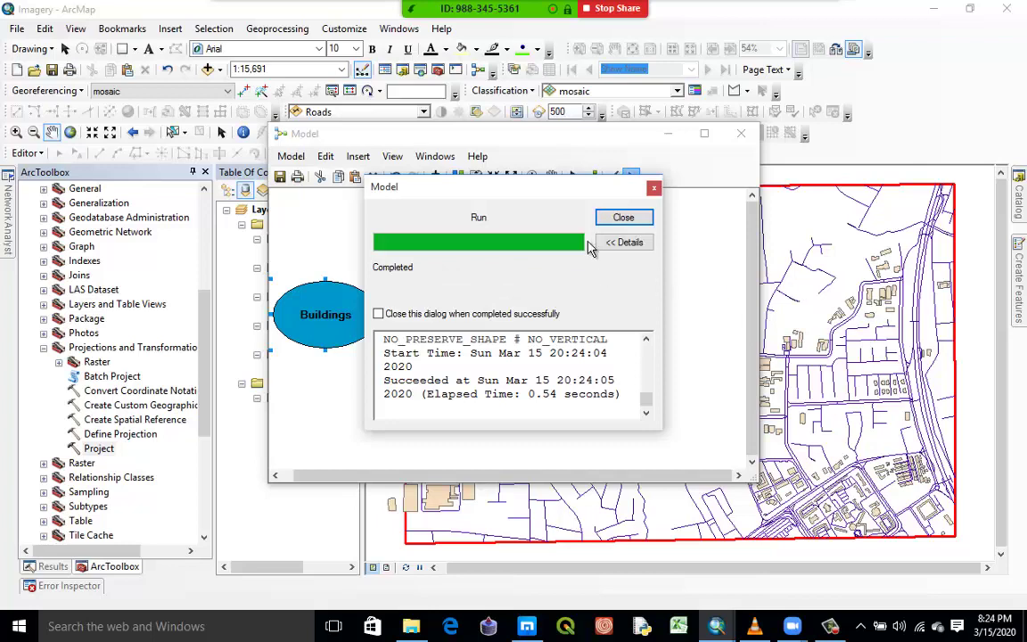
{"action": "left_click", "coordinate": [622, 217]}
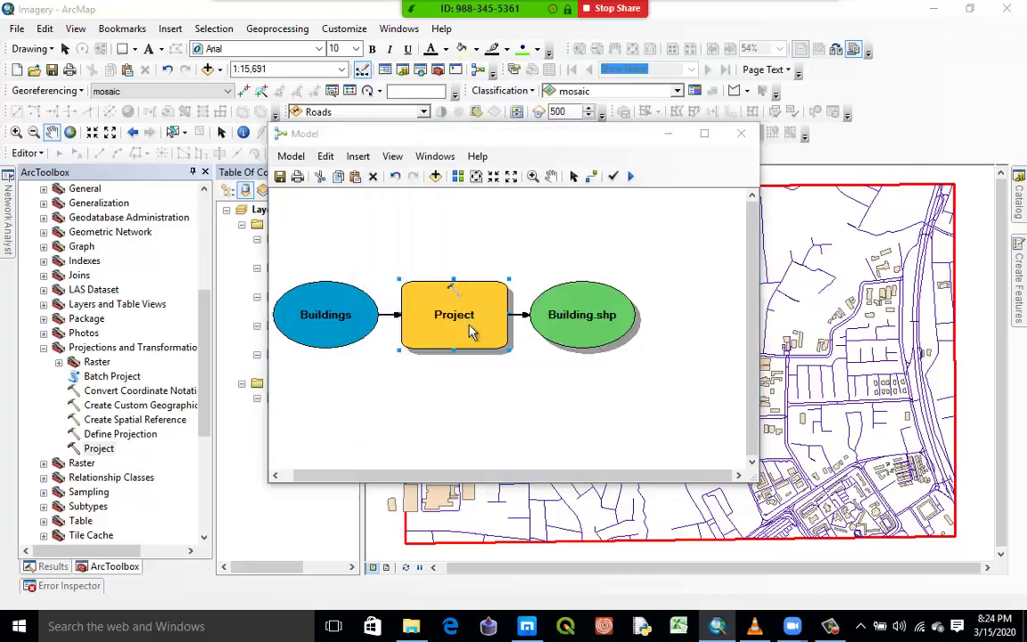
- Set the model's Project tool to take Boundary as input and write Boundary_2.shp in the Shapefile folder
{"action": "double_click", "coordinate": [472, 267]}
{"action": "left_click", "coordinate": [842, 191]}
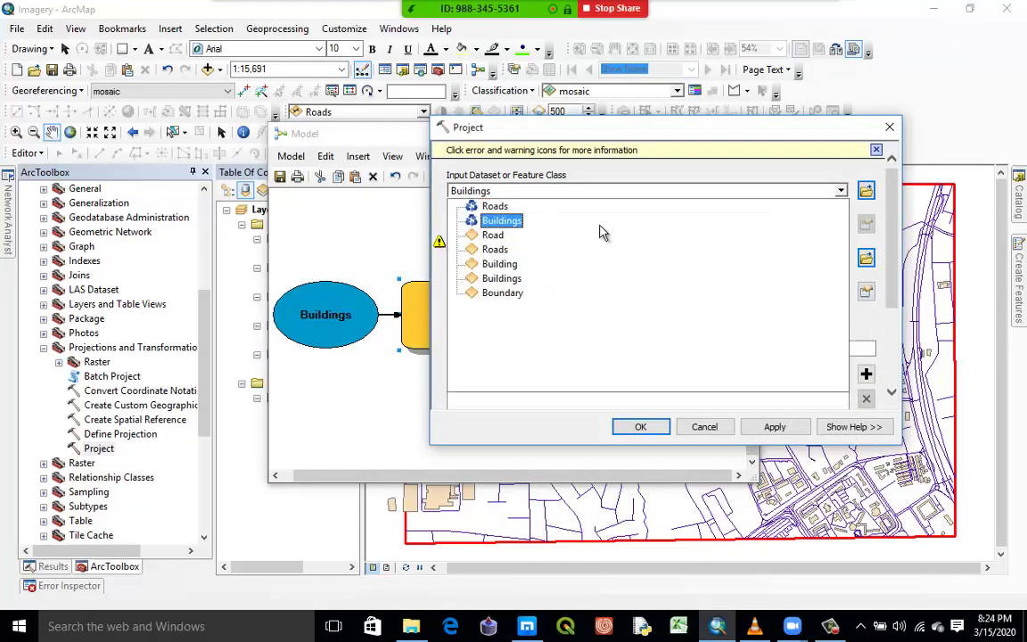
{"action": "left_click", "coordinate": [497, 292]}
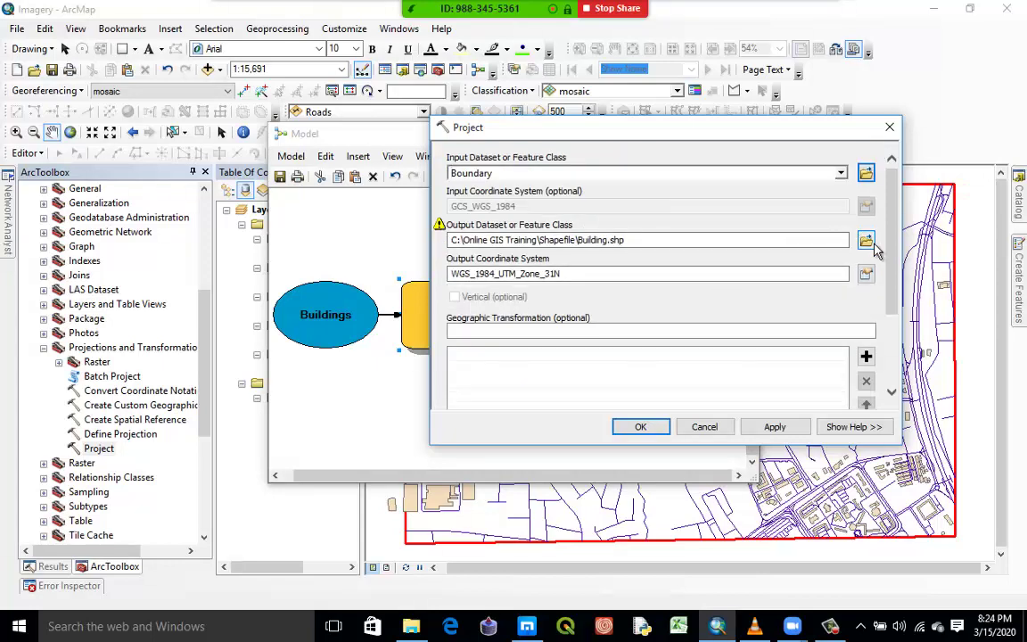
{"action": "left_click", "coordinate": [865, 240]}
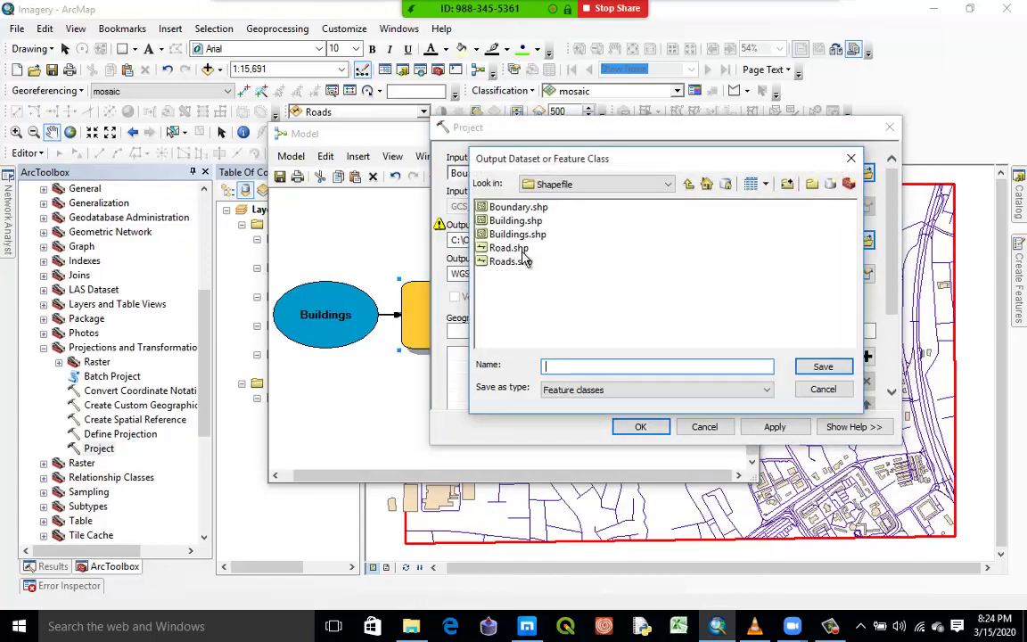
{"action": "left_click", "coordinate": [514, 210]}
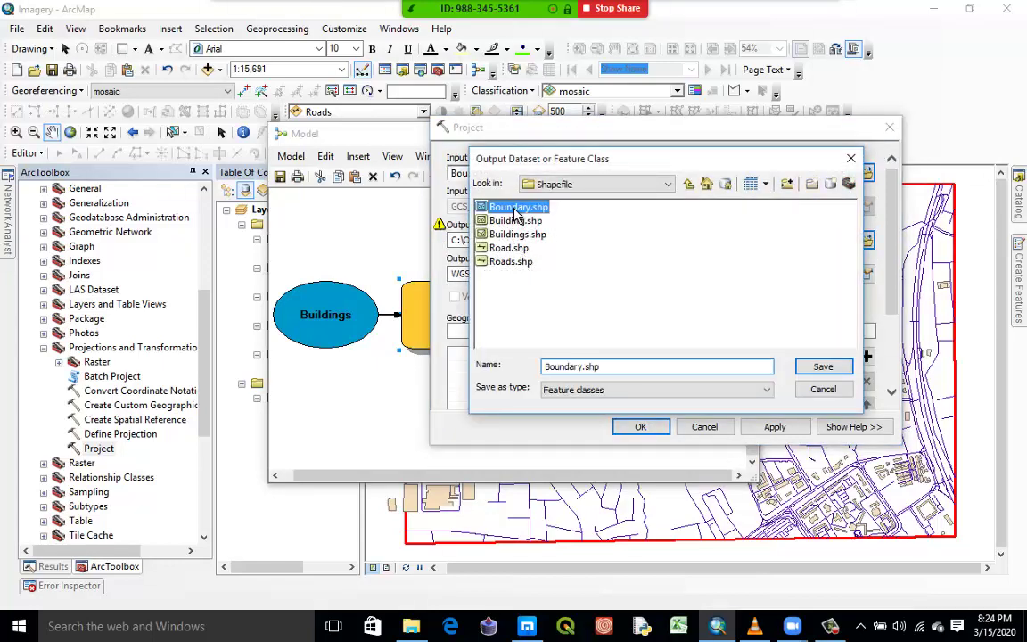
{"action": "left_click", "coordinate": [563, 366]}
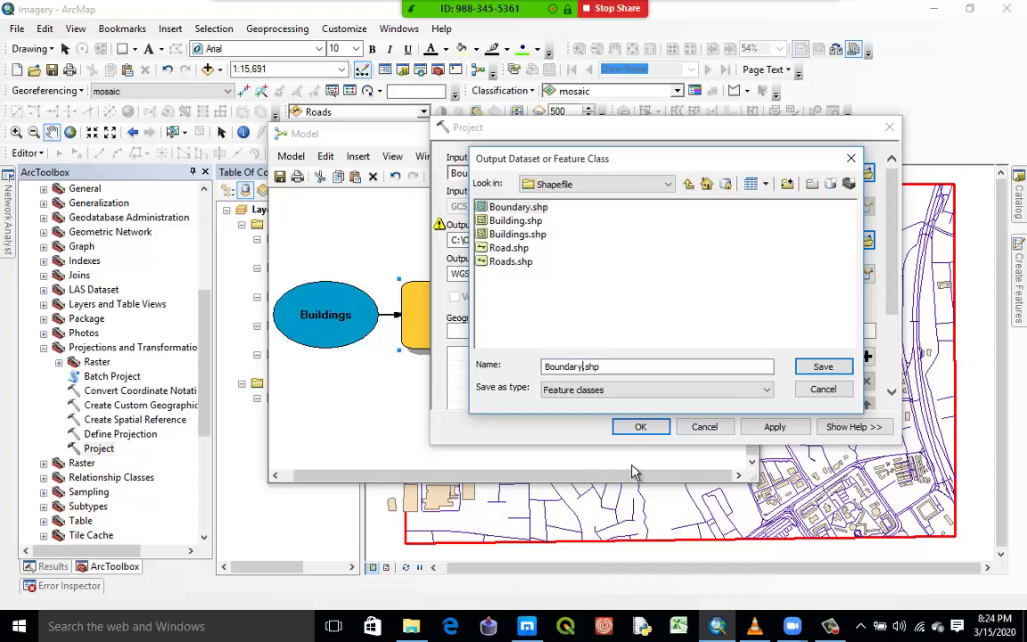
{"action": "type", "text": "_2"}
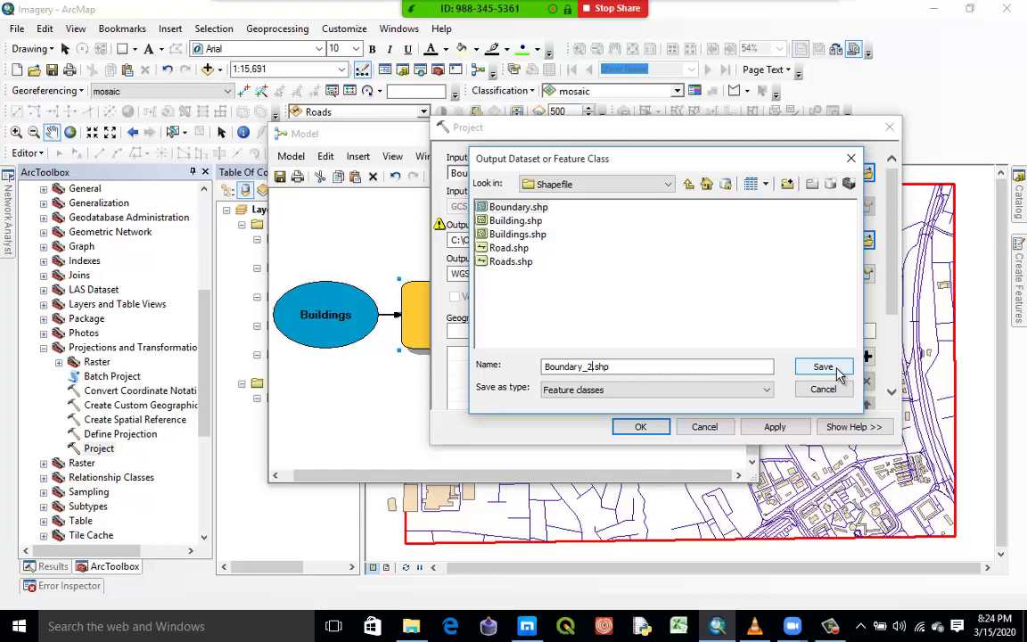
{"action": "left_click", "coordinate": [822, 367]}
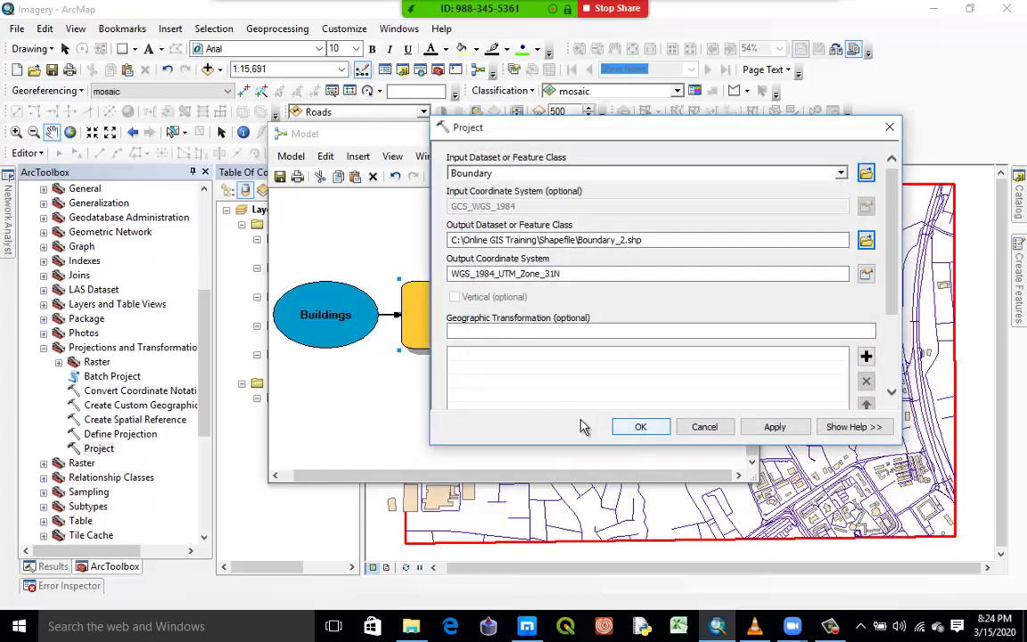
{"action": "left_click", "coordinate": [629, 432]}
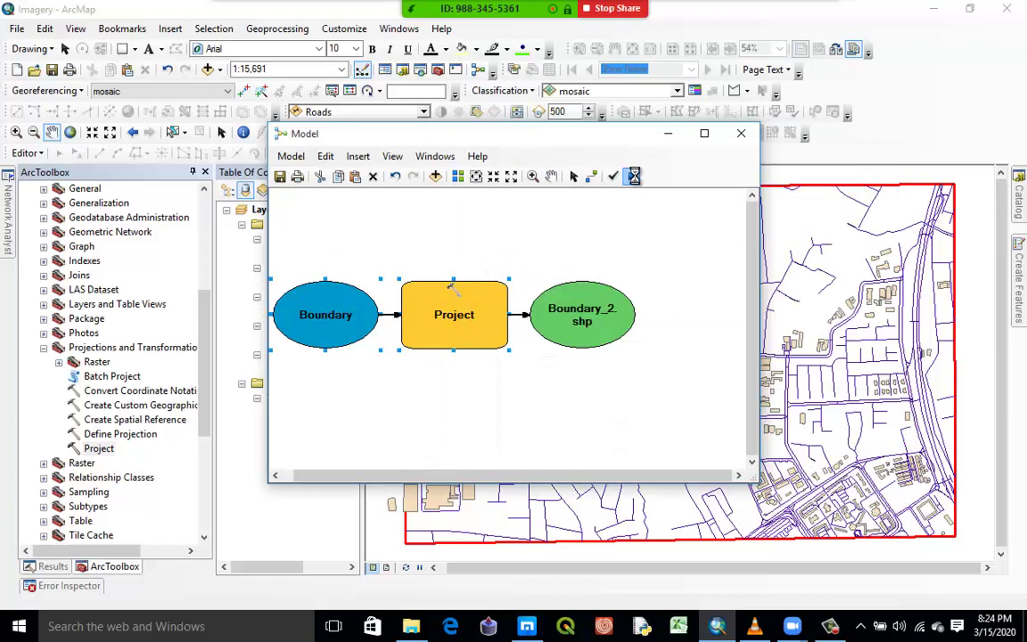
- Run the model for the Boundary layer and put the model window away
{"action": "left_click", "coordinate": [631, 177]}
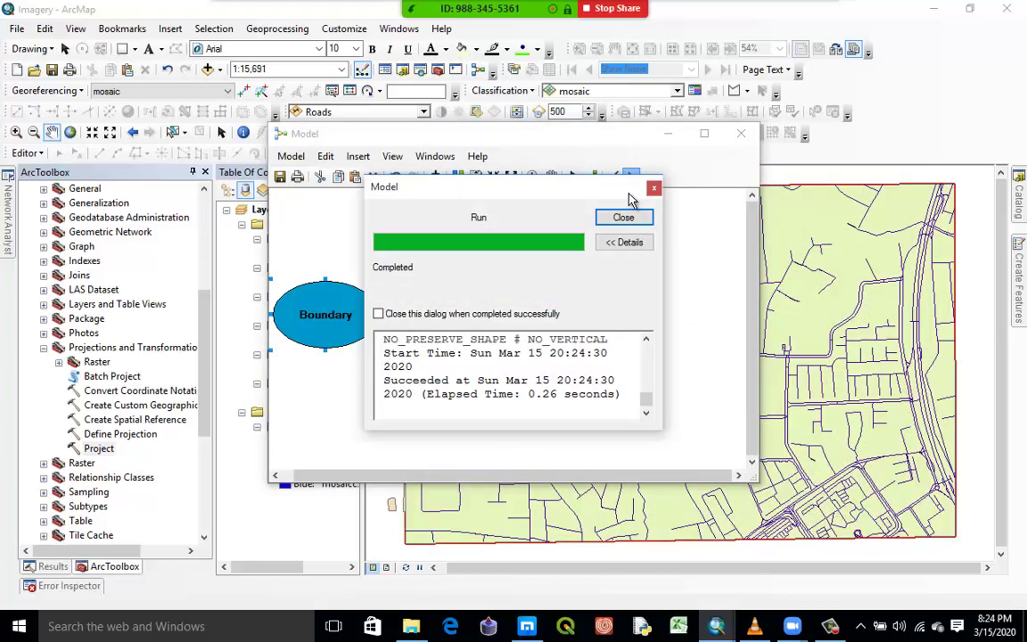
{"action": "left_click", "coordinate": [655, 188]}
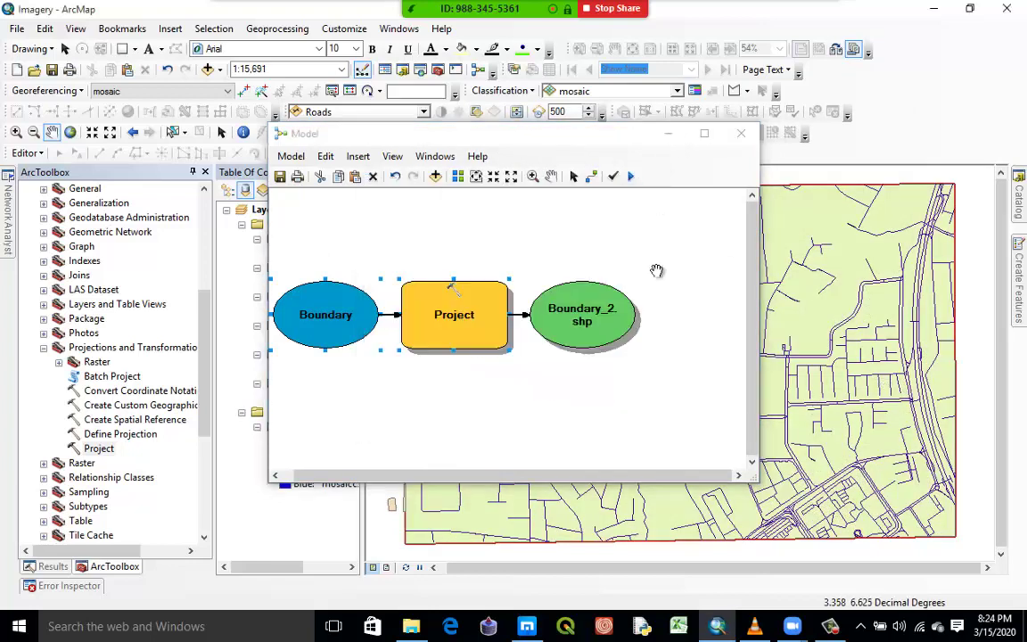
{"action": "left_click", "coordinate": [667, 134]}
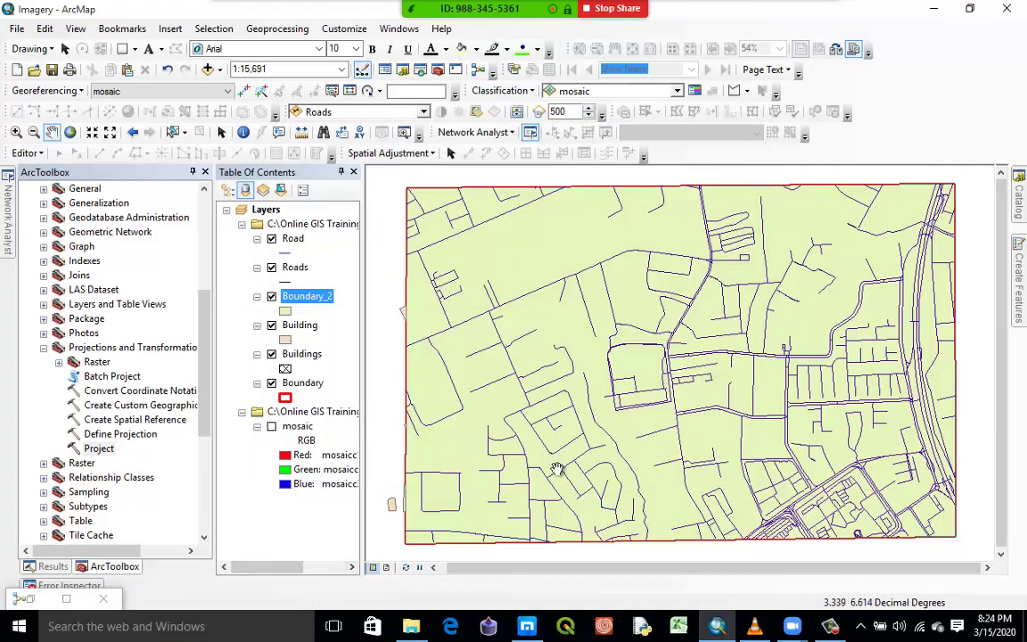
- Check which coordinate system the data frame uses in its properties, then close them without changes
{"action": "scroll", "coordinate": [579, 384], "scroll_direction": "up", "scroll_amount": 4}
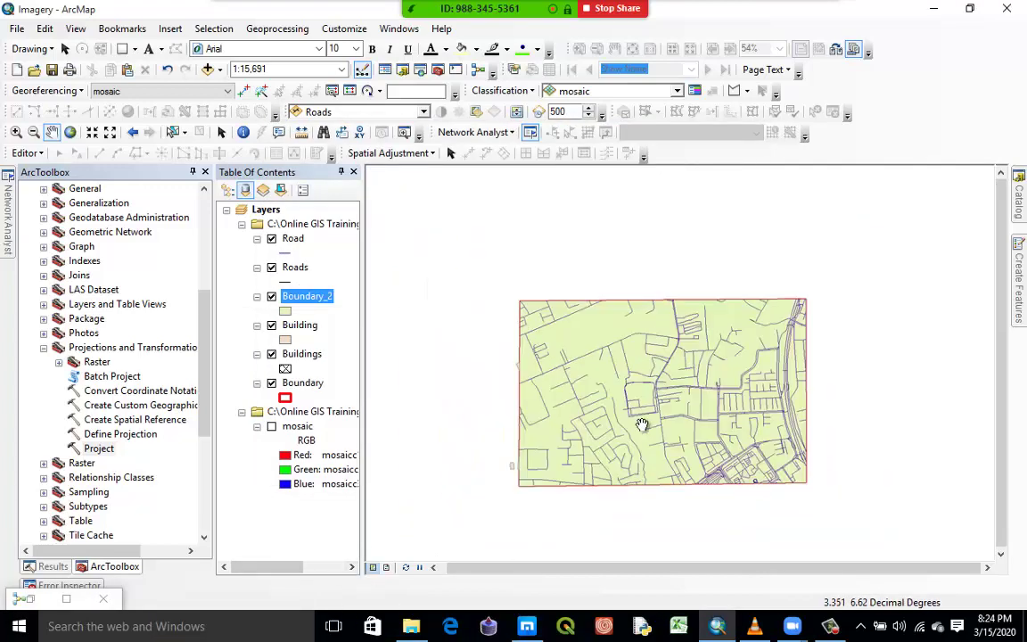
{"action": "right_click", "coordinate": [681, 294]}
{"action": "left_click", "coordinate": [749, 527]}
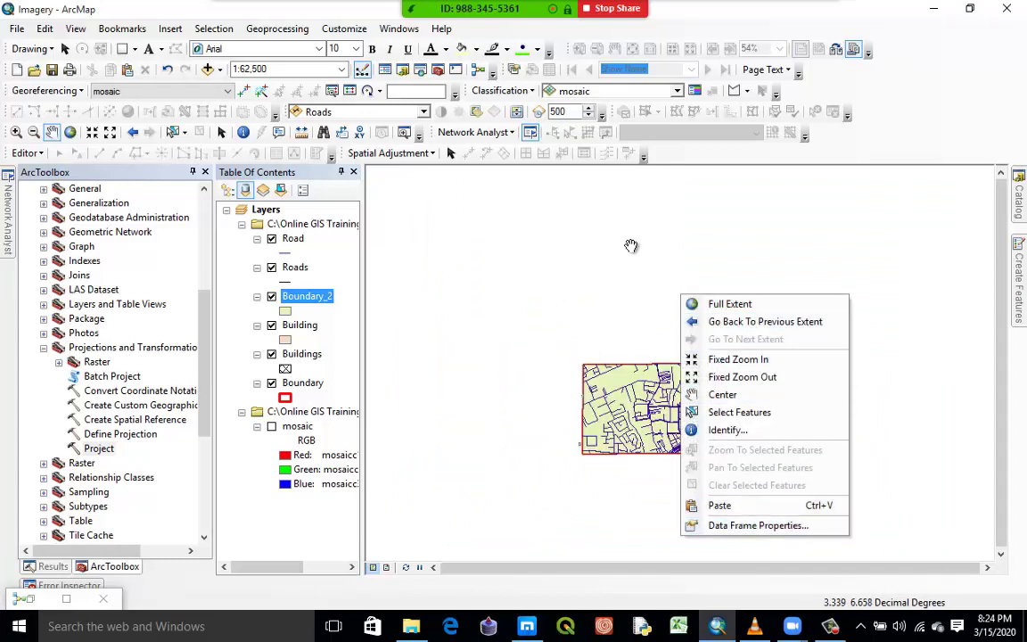
{"action": "right_click", "coordinate": [619, 265]}
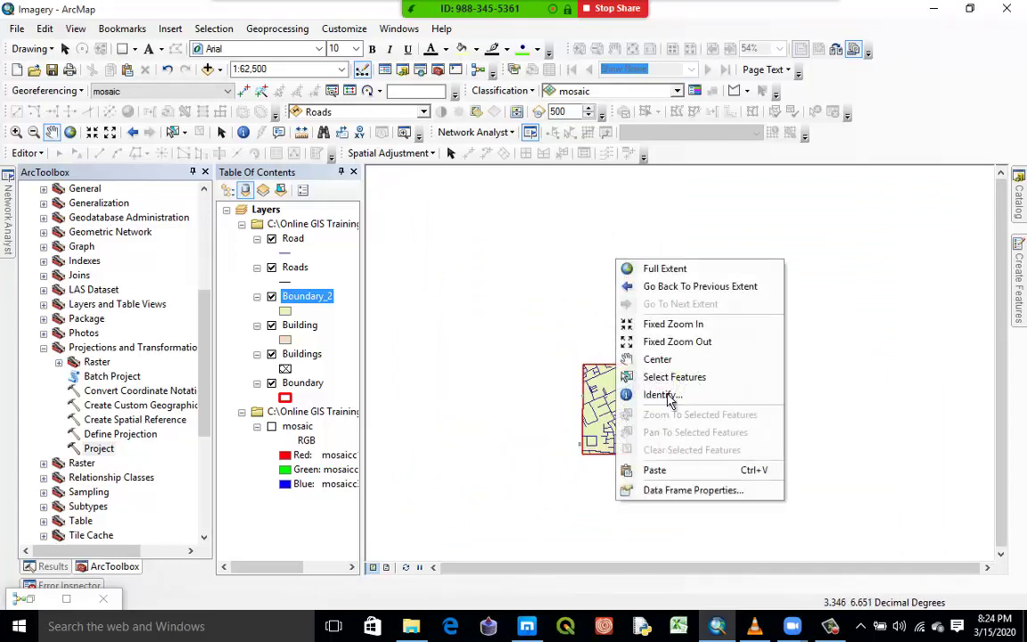
{"action": "left_click", "coordinate": [689, 493]}
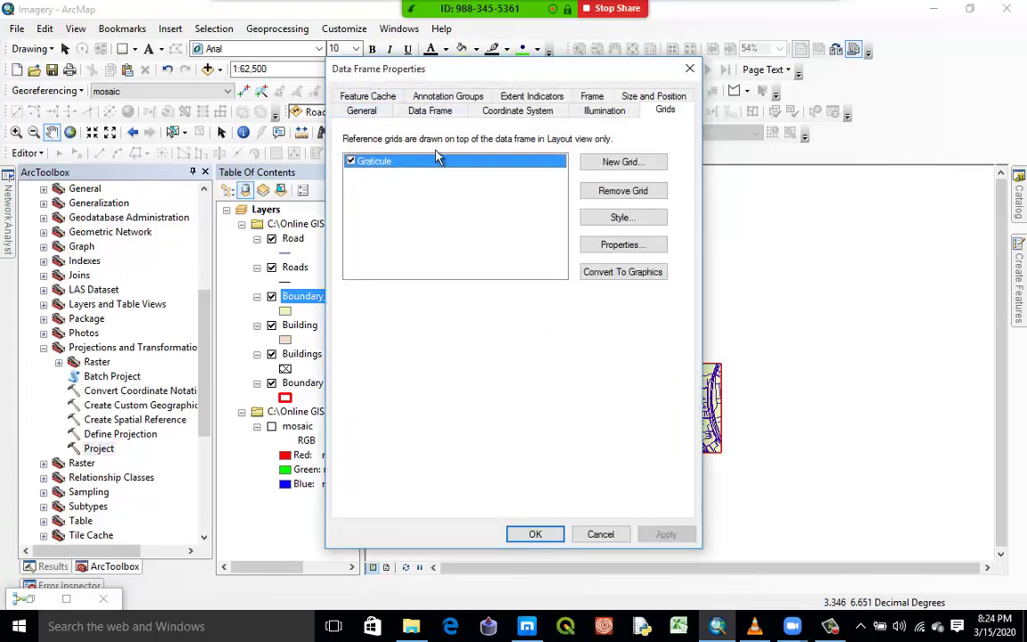
{"action": "left_click", "coordinate": [519, 112]}
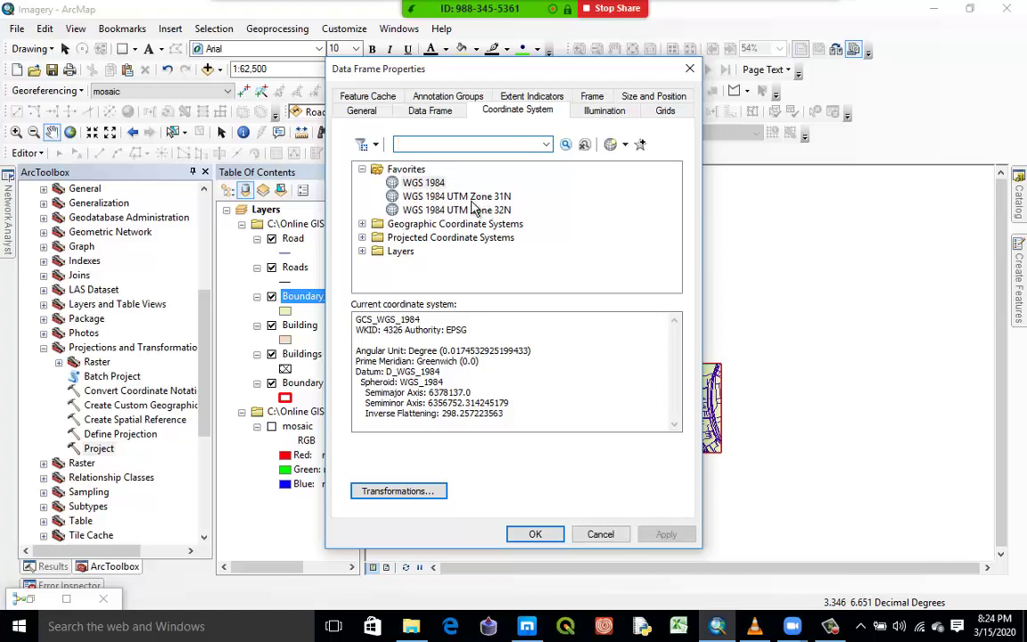
{"action": "left_click", "coordinate": [689, 68]}
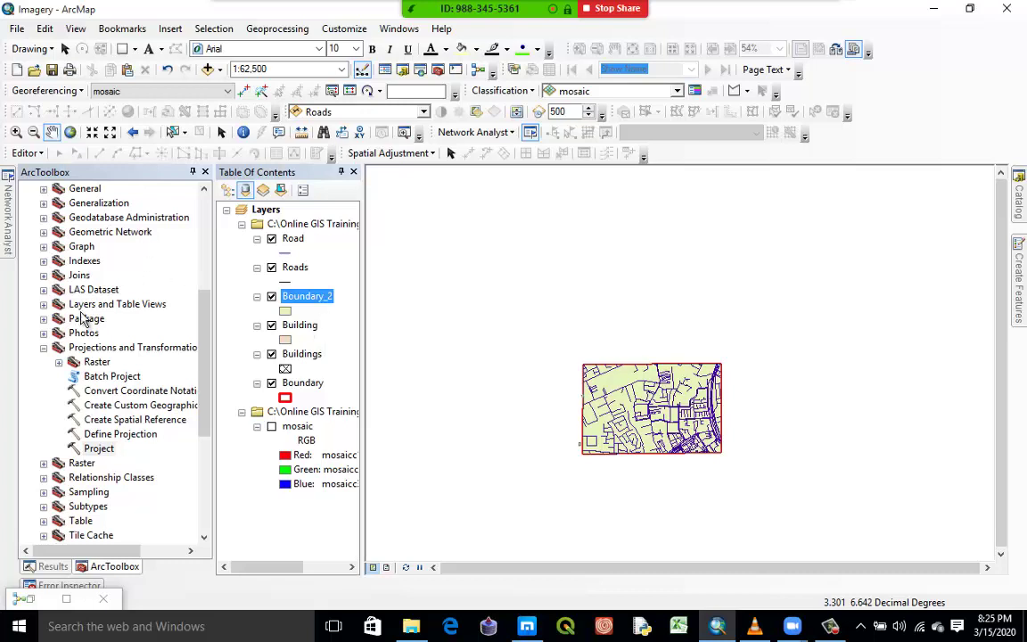
- Collapse the Projections and Transformations toolset and the Data Management Tools toolbox in ArcToolbox
{"action": "left_click", "coordinate": [44, 347]}
{"action": "scroll", "coordinate": [104, 285], "scroll_direction": "up", "scroll_amount": 5}
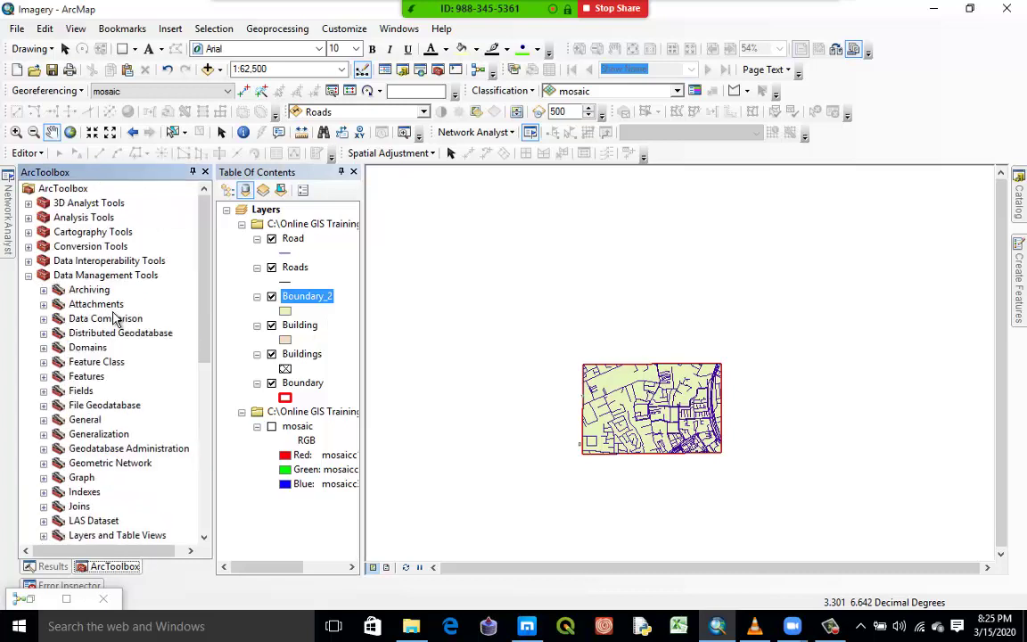
{"action": "left_click", "coordinate": [28, 276]}
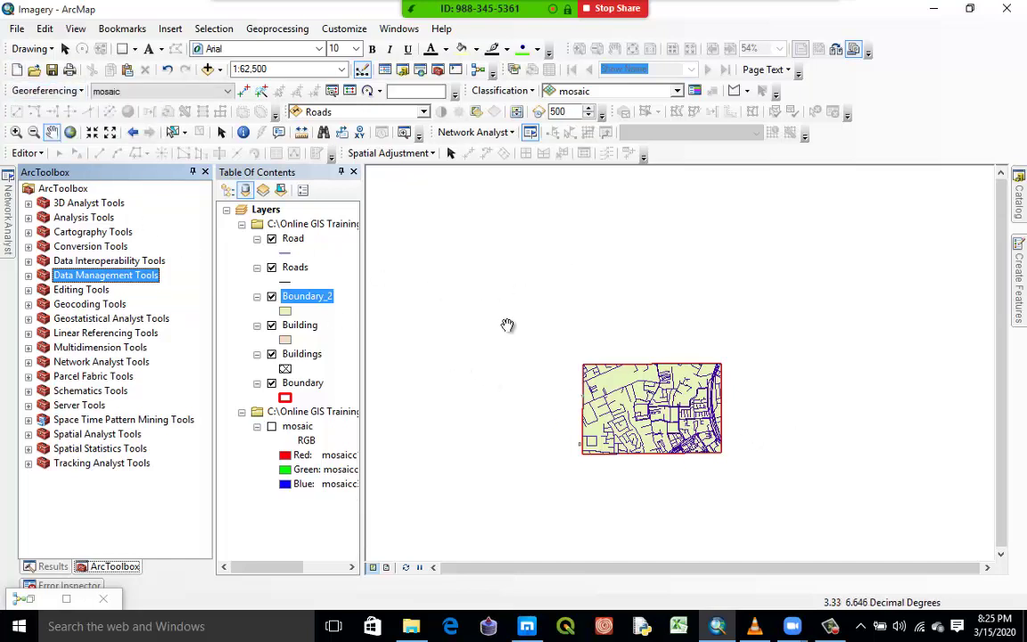
- Start a new map document, discarding the changes to both the Imagery map and the model
{"action": "left_click", "coordinate": [16, 70]}
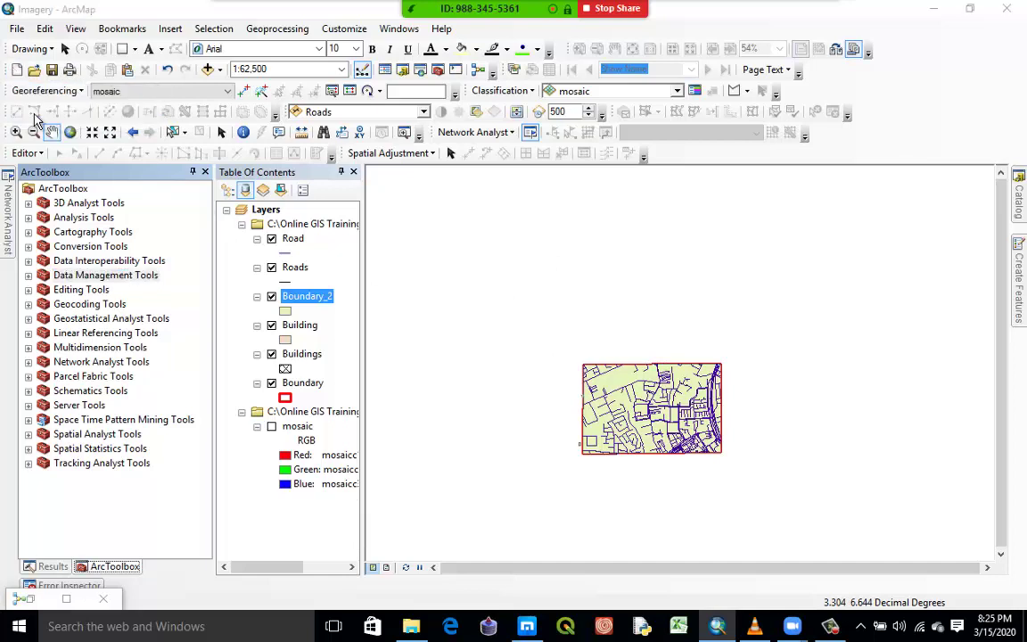
{"action": "left_click", "coordinate": [726, 490]}
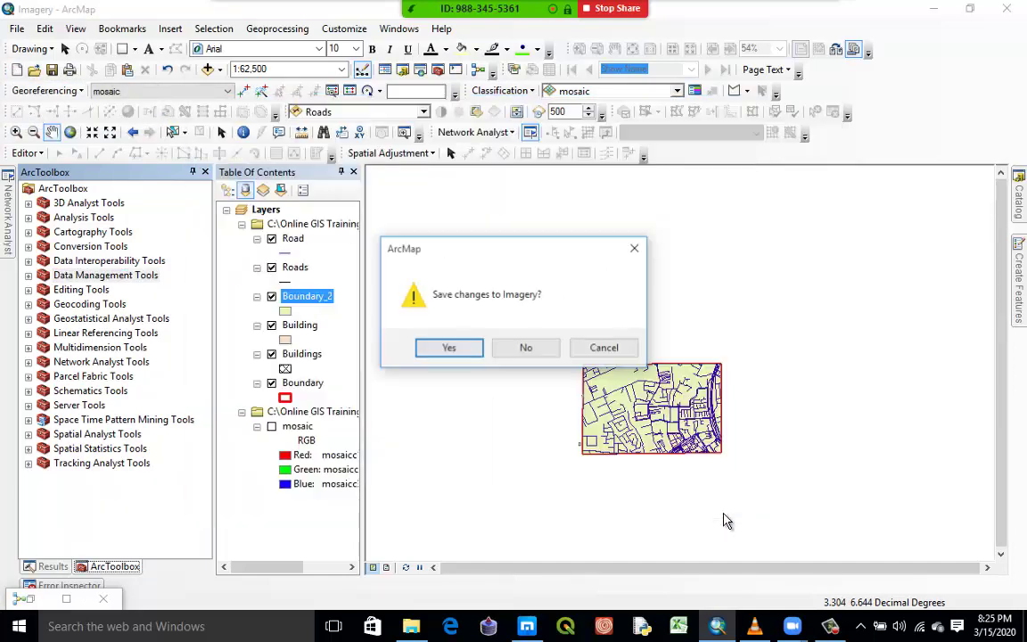
{"action": "left_click", "coordinate": [526, 350]}
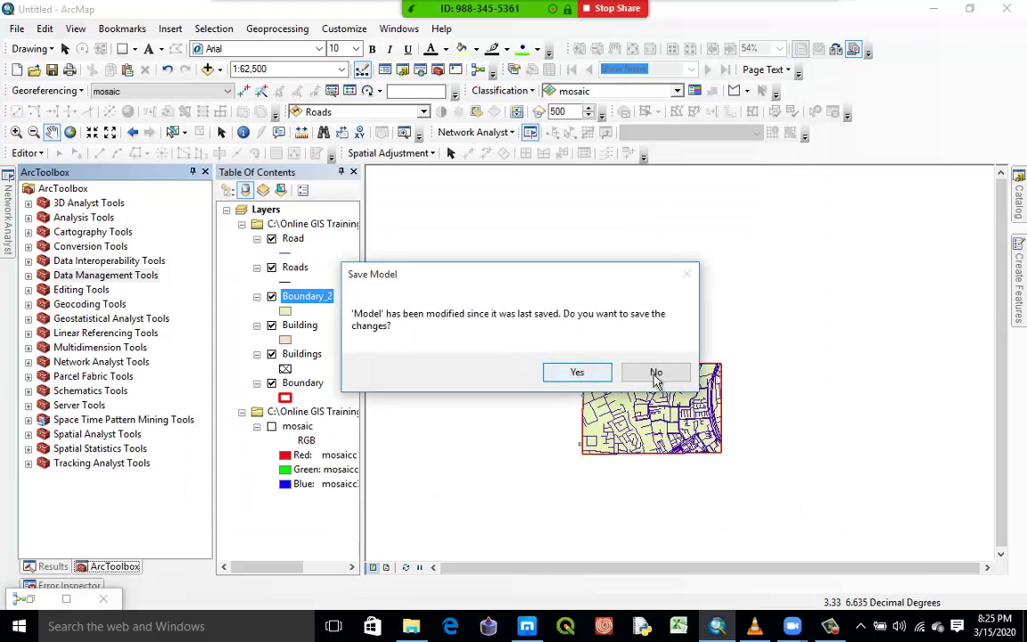
{"action": "left_click", "coordinate": [655, 373]}
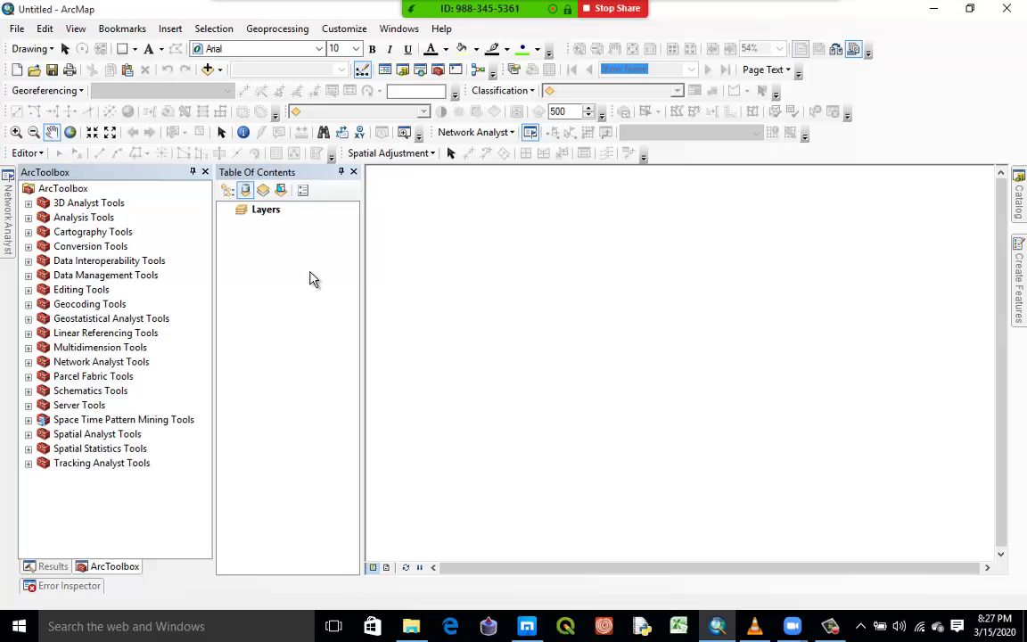
- Add the Boundary_2, Building and Road shapefiles from C:\Online GIS Training\Shapefile to the map
{"action": "right_click", "coordinate": [267, 211]}
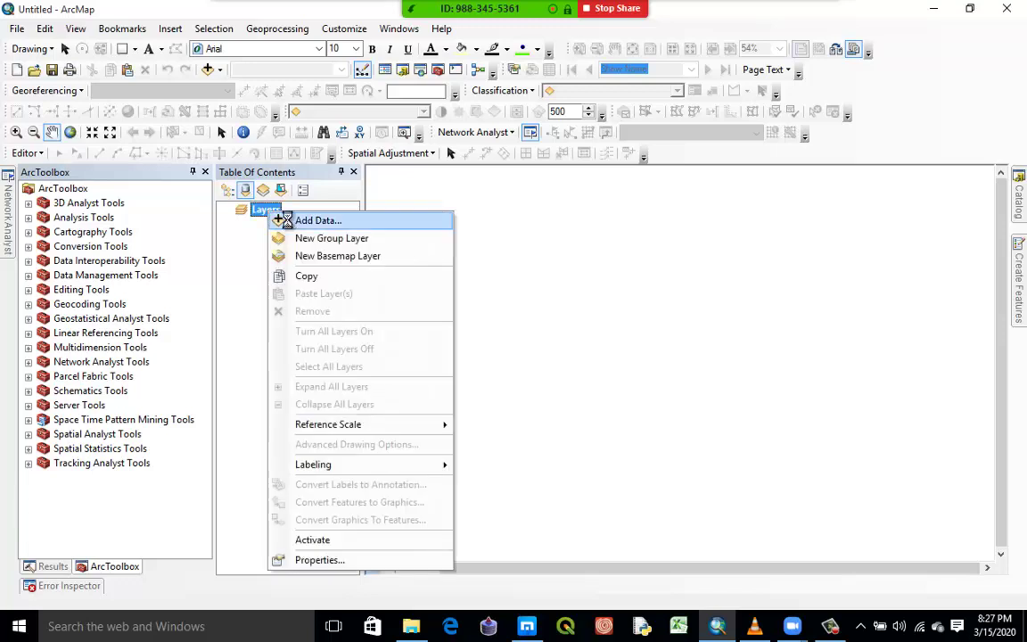
{"action": "left_click", "coordinate": [285, 220]}
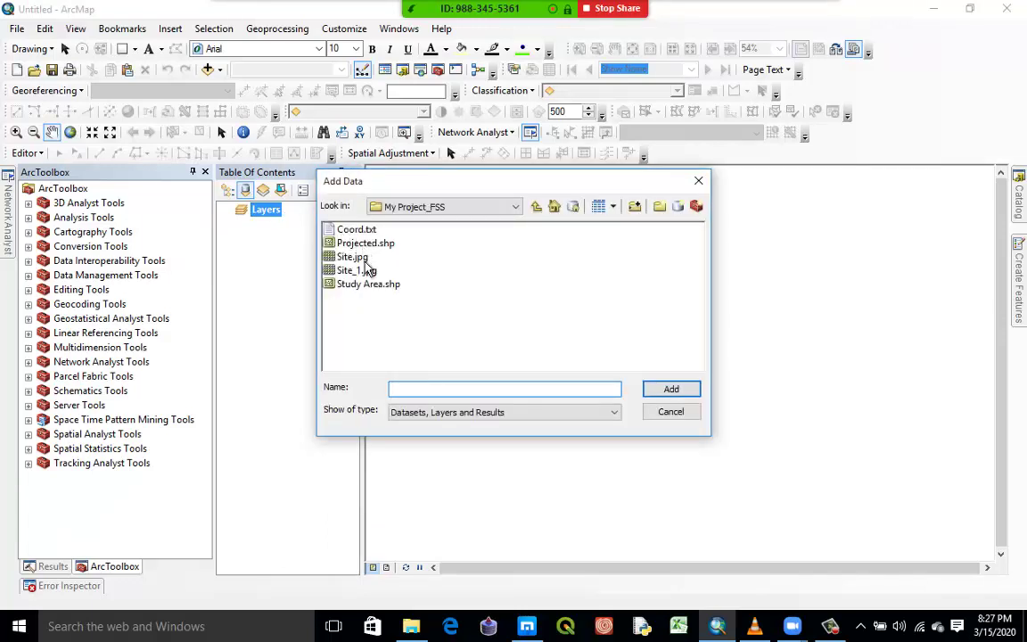
{"action": "left_click", "coordinate": [441, 206]}
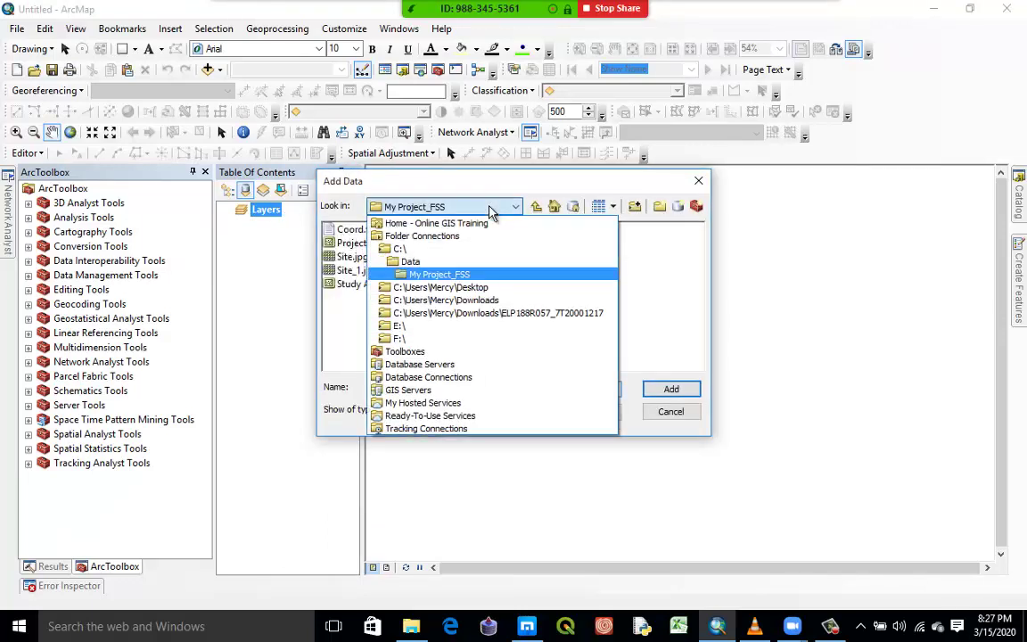
{"action": "left_click", "coordinate": [462, 257]}
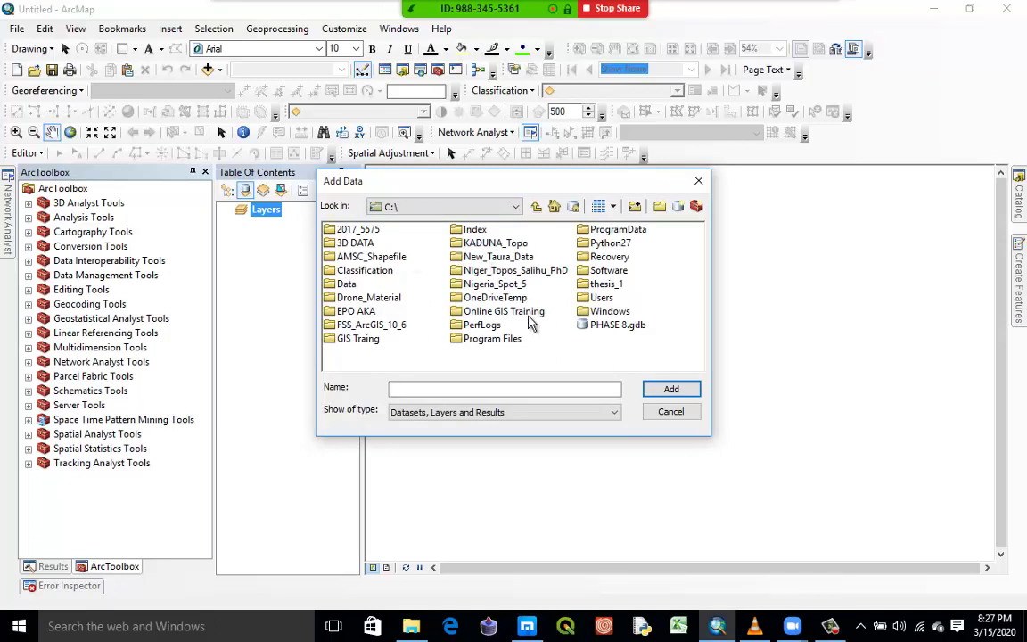
{"action": "double_click", "coordinate": [499, 311]}
{"action": "double_click", "coordinate": [355, 243]}
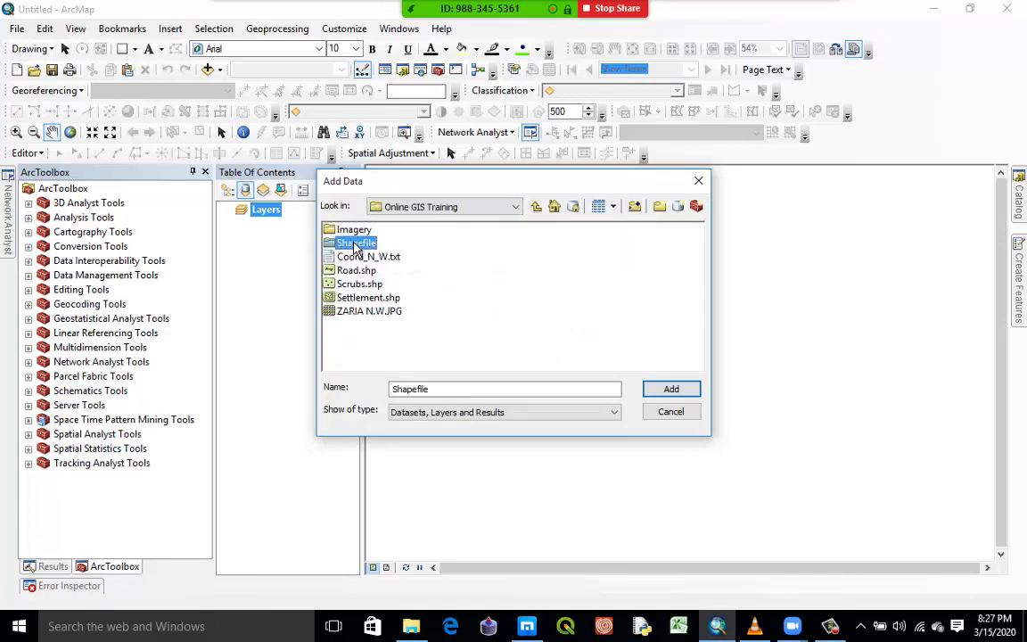
{"action": "left_click", "coordinate": [361, 243]}
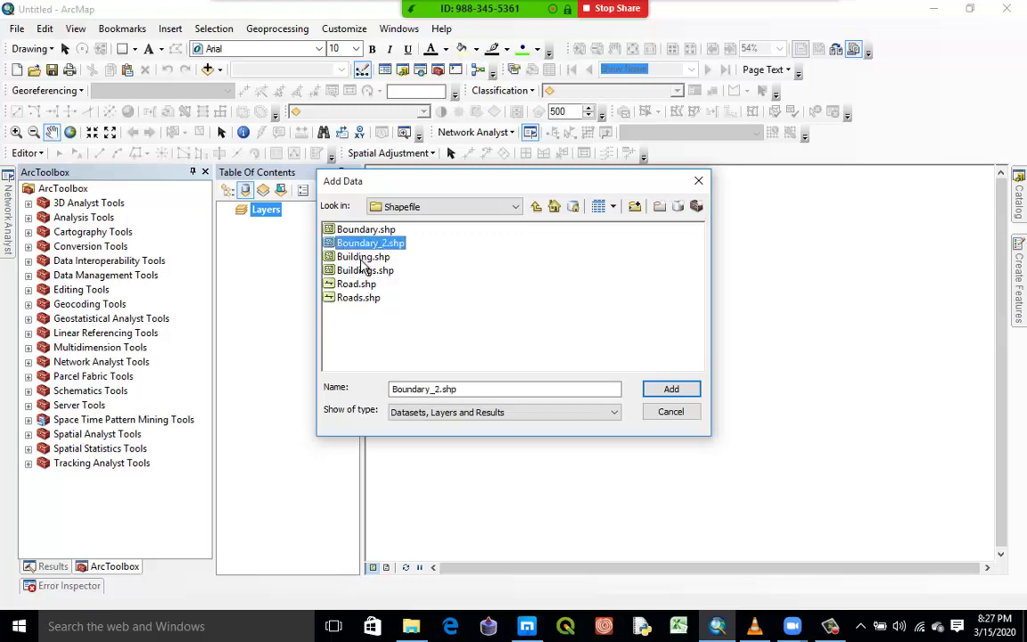
{"action": "left_click", "coordinate": [366, 258], "text": "ctrl"}
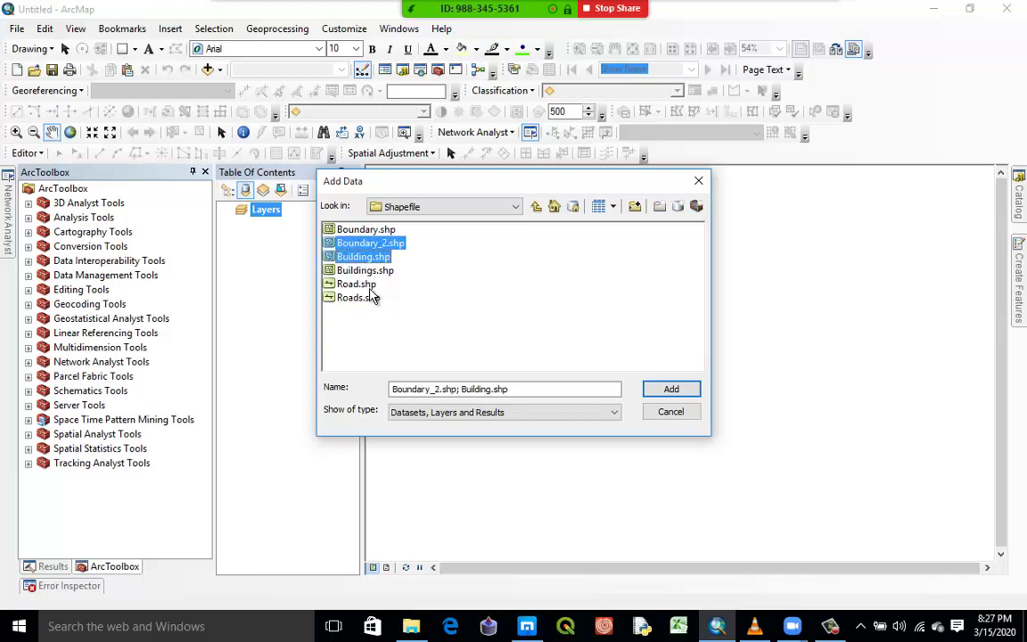
{"action": "left_click", "coordinate": [361, 284], "text": "ctrl"}
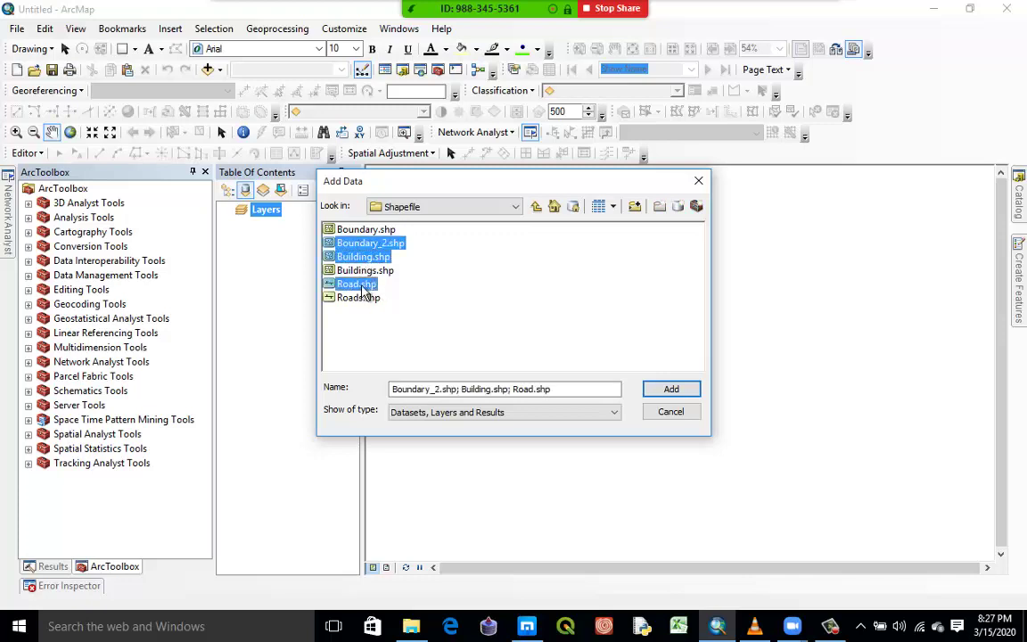
{"action": "left_click", "coordinate": [651, 391]}
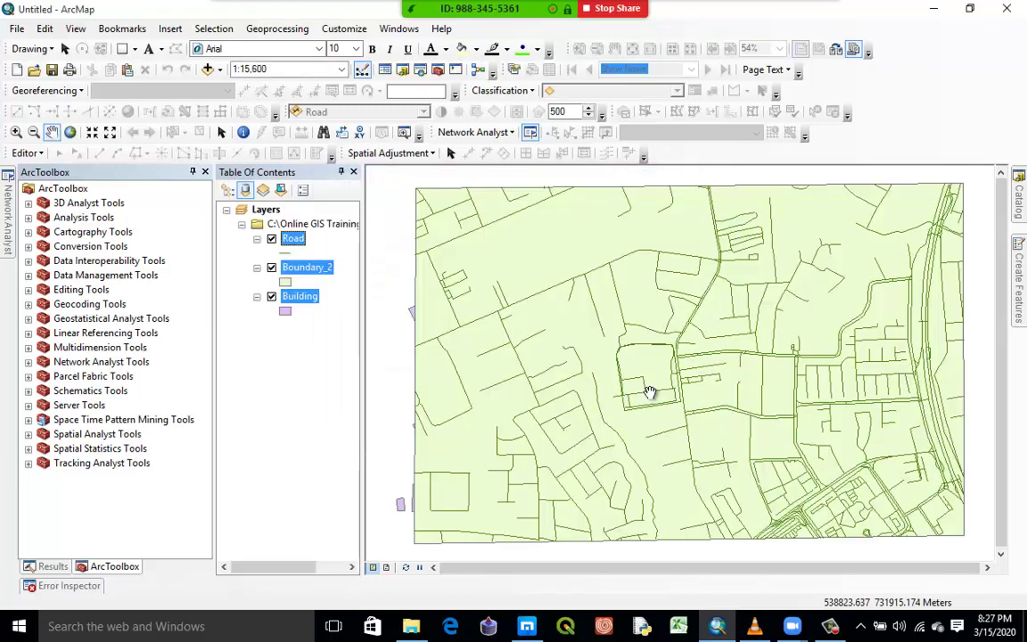
- List the layers by drawing order and move the Building layer between Road and Boundary_2
{"action": "left_click", "coordinate": [300, 299]}
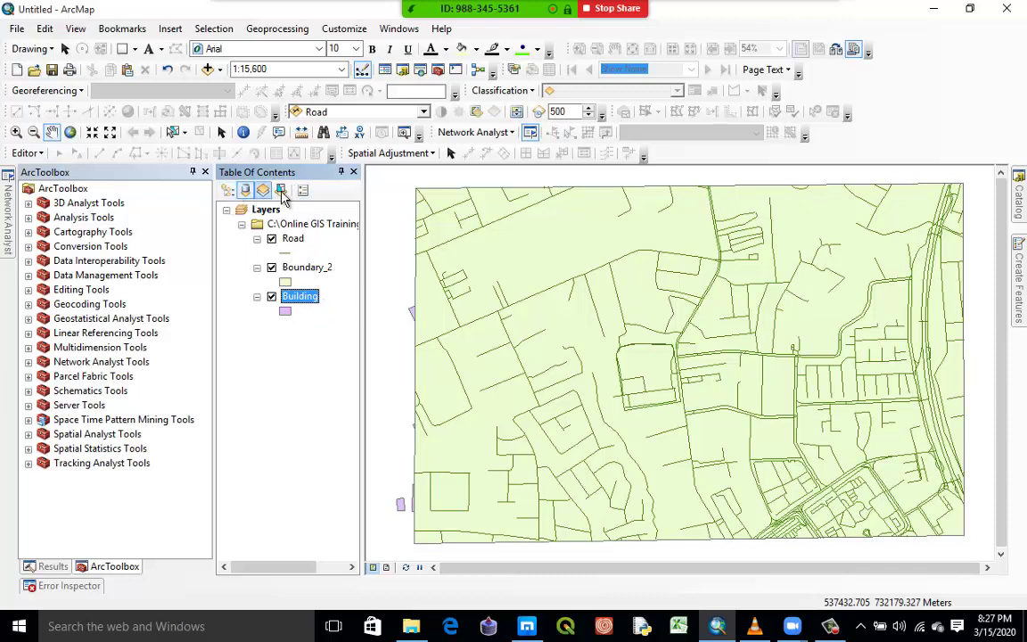
{"action": "left_click", "coordinate": [229, 192]}
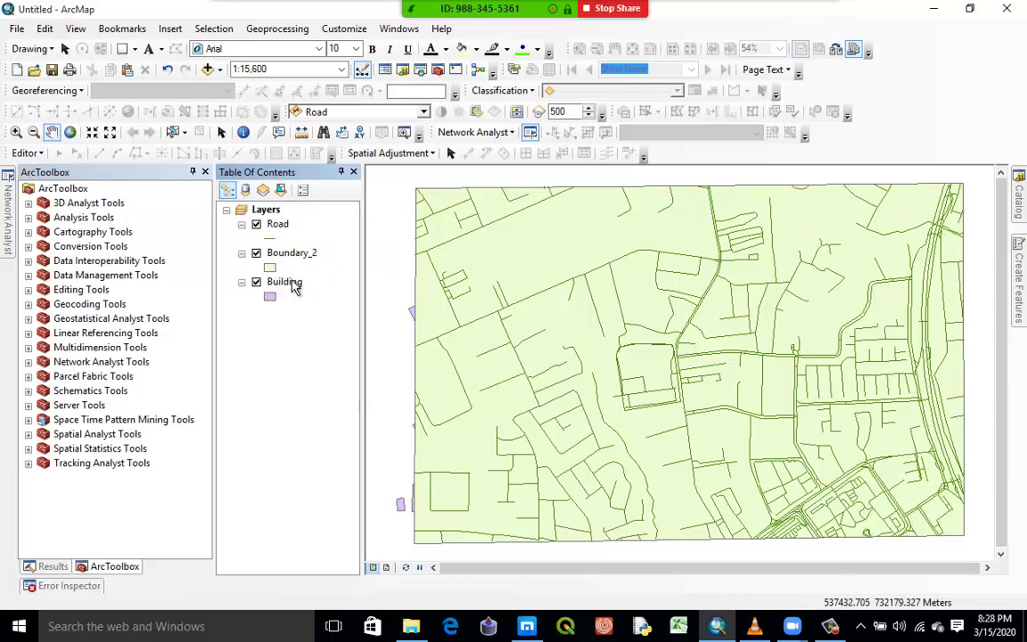
{"action": "left_click_drag", "start_coordinate": [294, 284], "coordinate": [280, 234]}
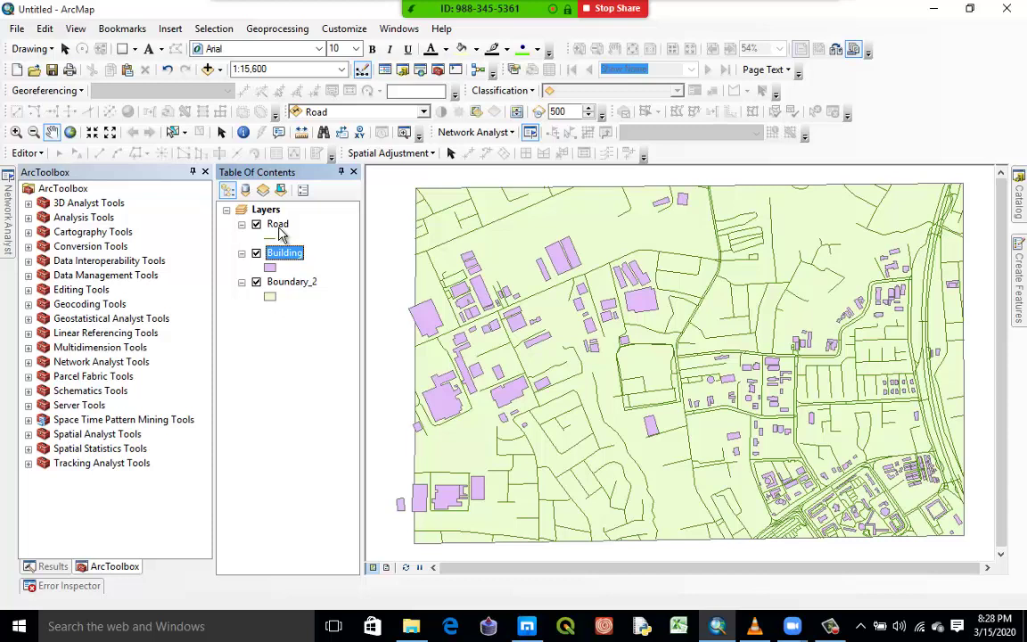
- Try to reorder the layers while they are listed by source, and return to the drawing-order list
{"action": "left_click_drag", "start_coordinate": [291, 282], "coordinate": [293, 305]}
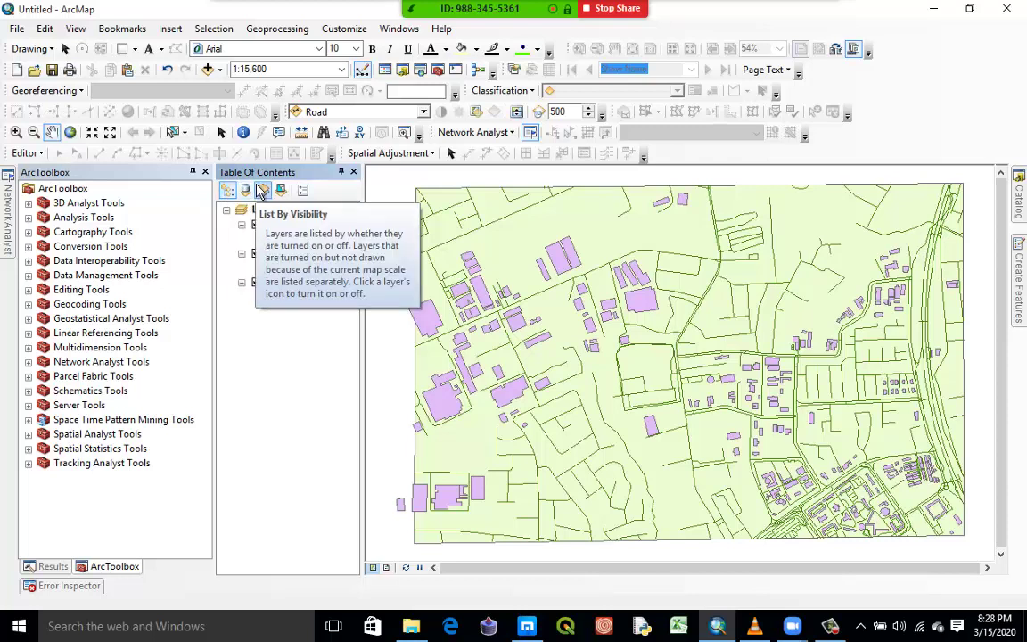
{"action": "left_click", "coordinate": [245, 190]}
{"action": "left_click_drag", "start_coordinate": [300, 269], "coordinate": [300, 309]}
{"action": "left_click", "coordinate": [303, 297]}
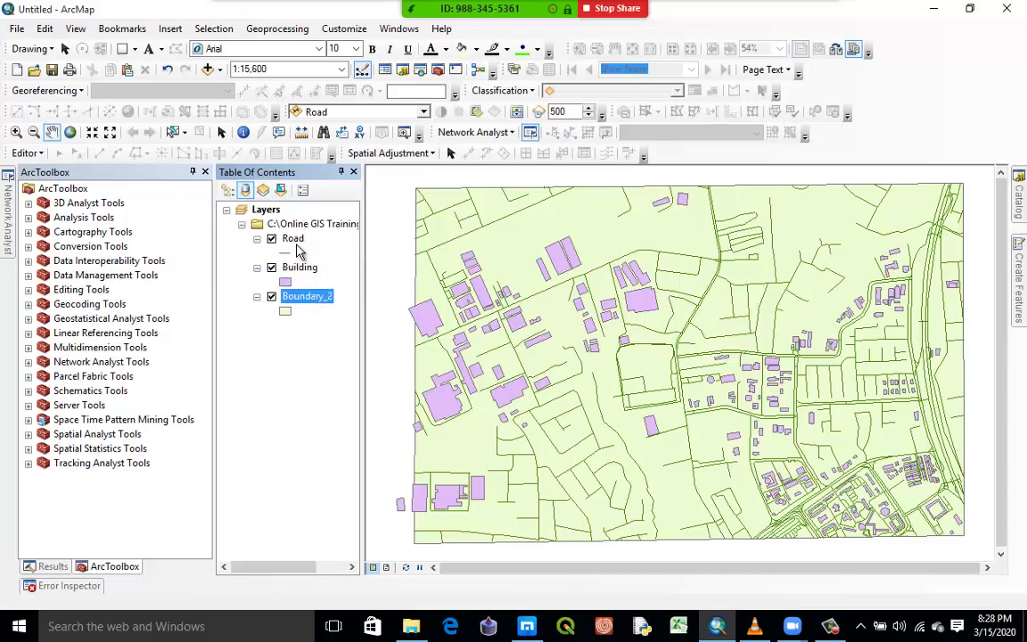
{"action": "left_click", "coordinate": [228, 191]}
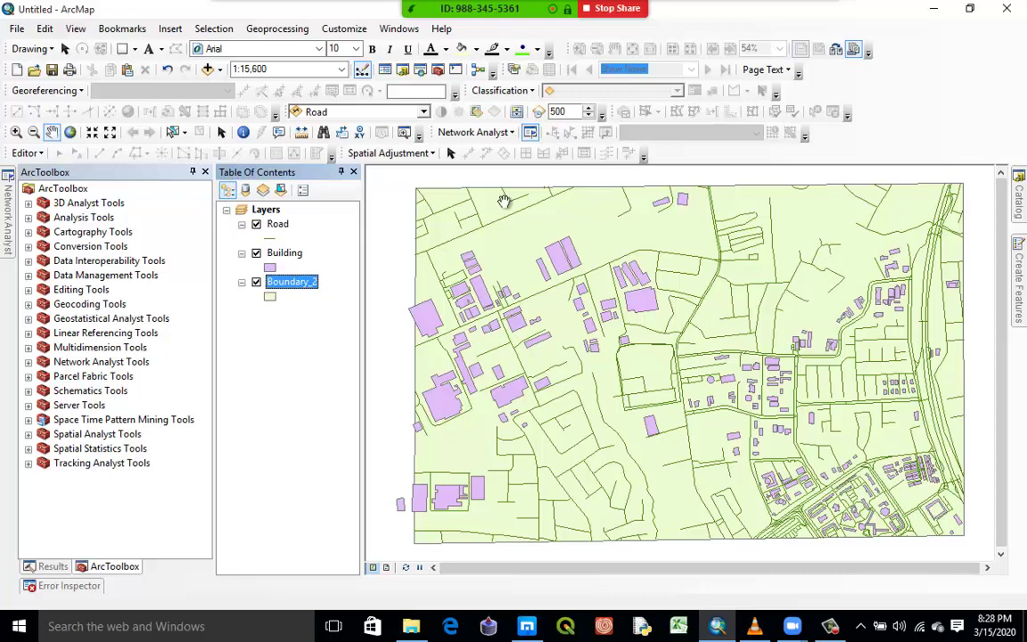
- Examine the roads and buildings up close and across the whole boundary area
{"action": "scroll", "coordinate": [740, 351], "scroll_direction": "down", "scroll_amount": 5}
{"action": "scroll", "coordinate": [738, 353], "scroll_direction": "down", "scroll_amount": 2}
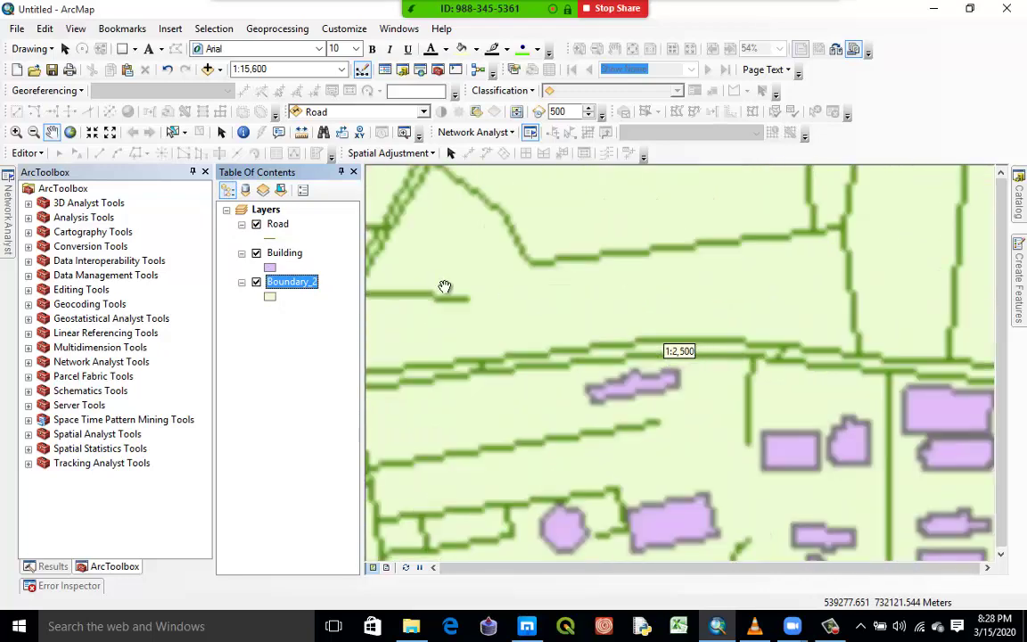
{"action": "left_click_drag", "start_coordinate": [505, 324], "coordinate": [747, 376]}
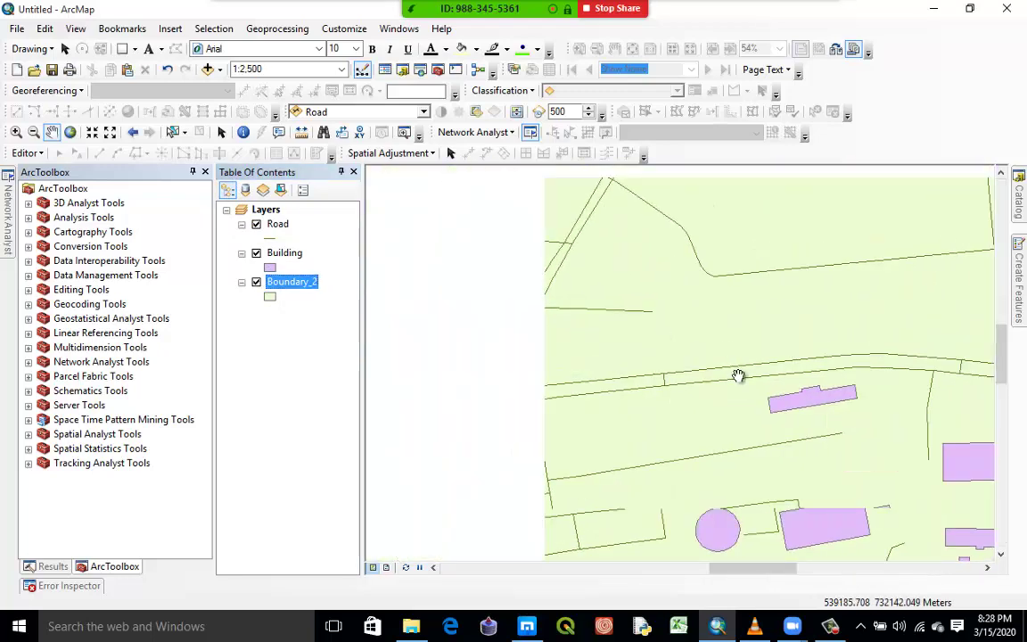
{"action": "scroll", "coordinate": [647, 353], "scroll_direction": "up", "scroll_amount": 3}
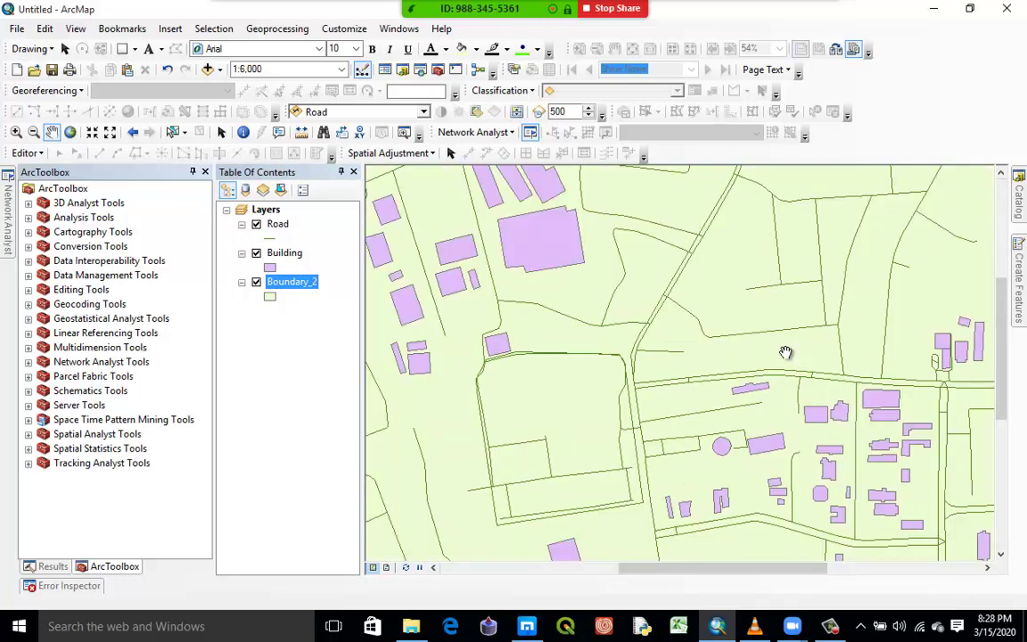
{"action": "scroll", "coordinate": [786, 352], "scroll_direction": "up", "scroll_amount": 2}
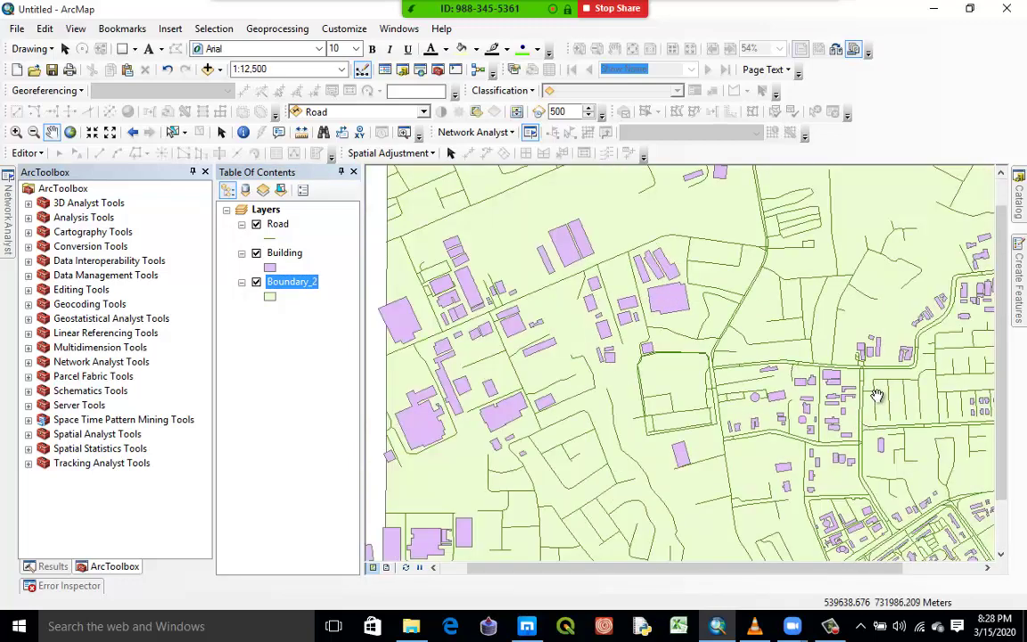
{"action": "scroll", "coordinate": [878, 389], "scroll_direction": "up", "scroll_amount": 1}
{"action": "left_click_drag", "start_coordinate": [908, 382], "coordinate": [819, 359]}
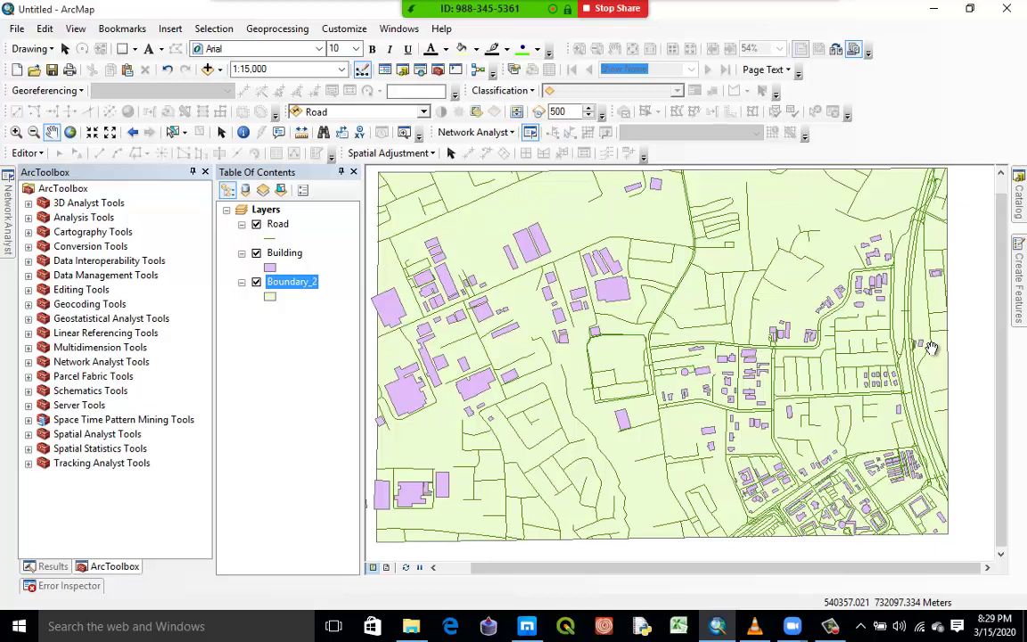
- Create a new model and add the Buffer tool from the Proximity toolset of Analysis Tools to it
{"action": "left_click", "coordinate": [479, 71]}
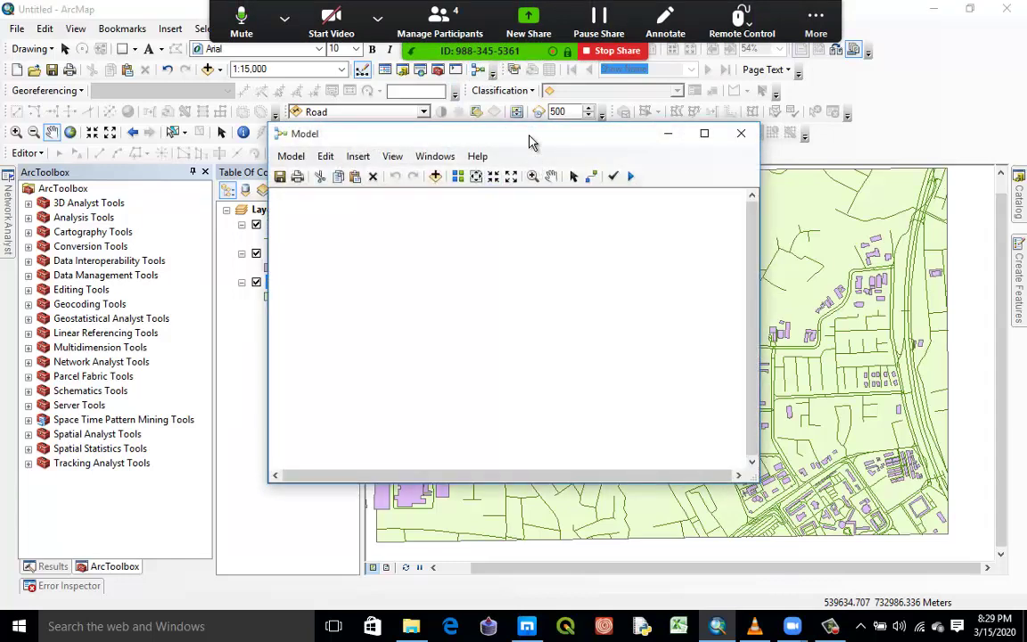
{"action": "left_click_drag", "start_coordinate": [532, 142], "coordinate": [724, 159]}
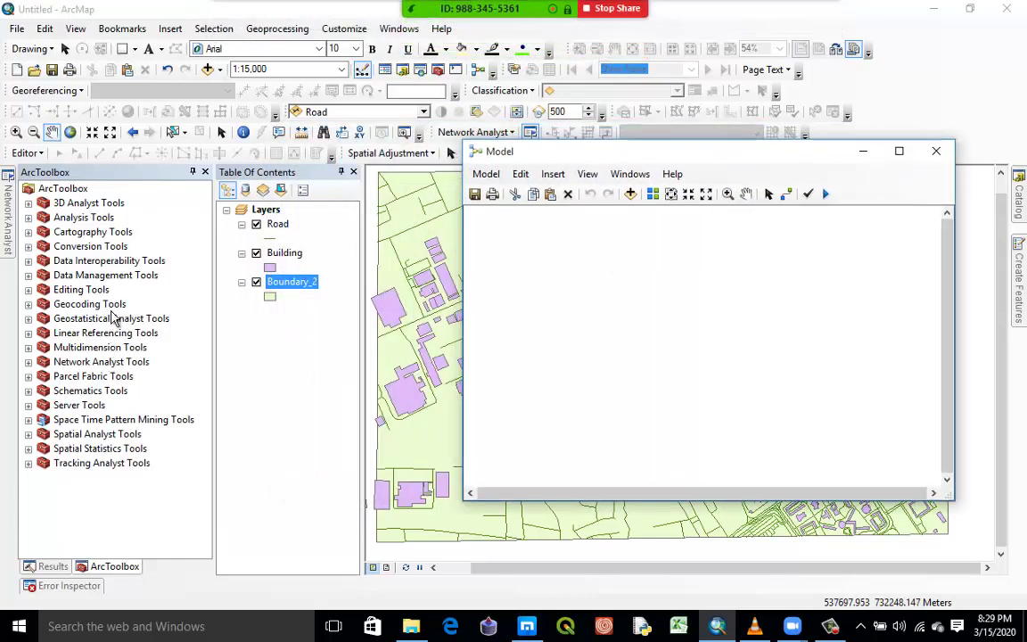
{"action": "left_click", "coordinate": [270, 30]}
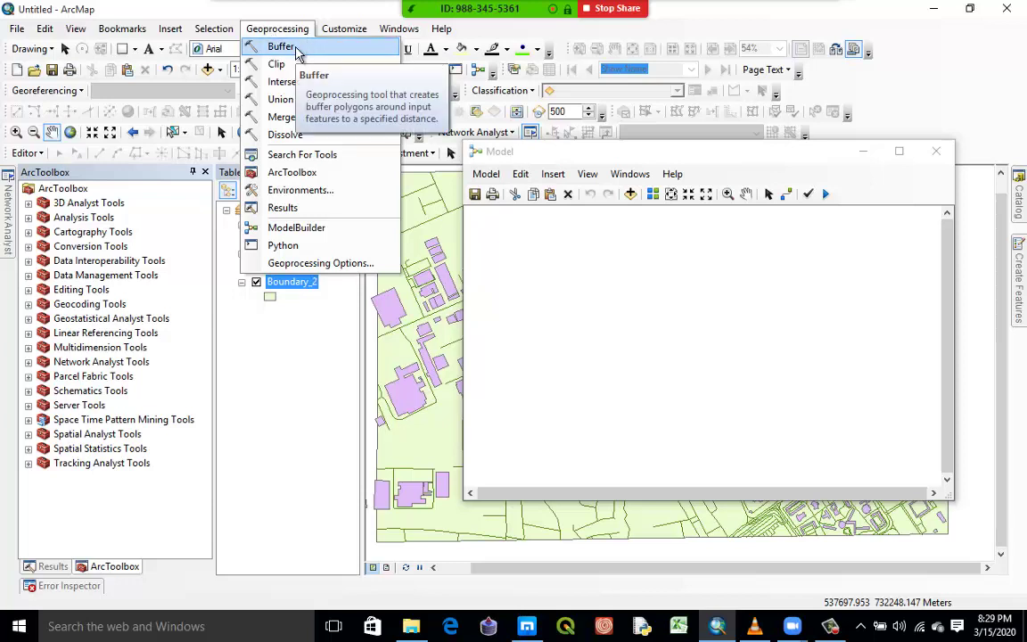
{"action": "left_click", "coordinate": [174, 19]}
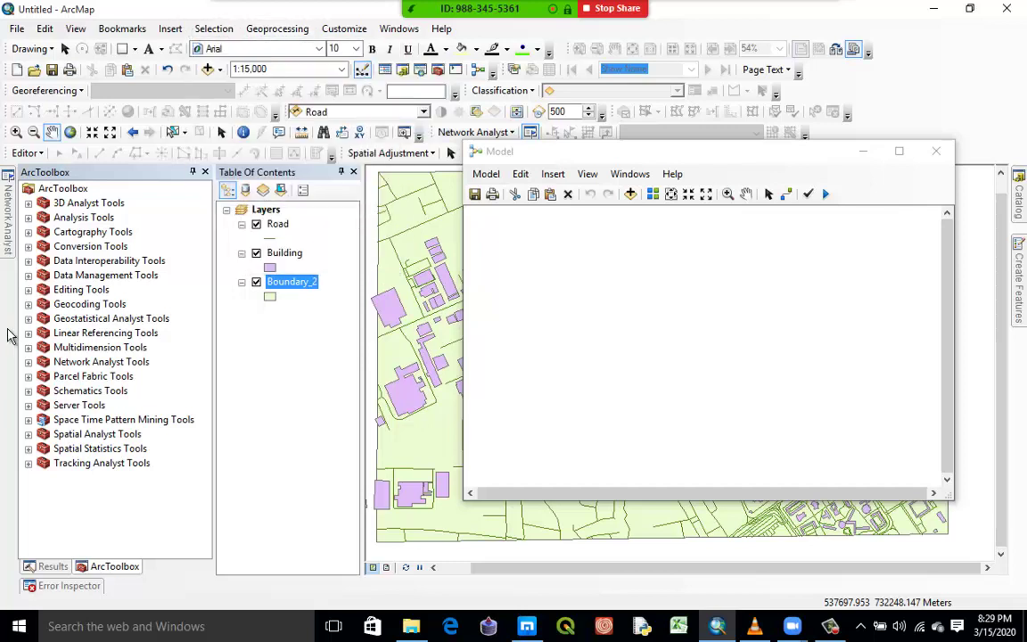
{"action": "left_click", "coordinate": [28, 218]}
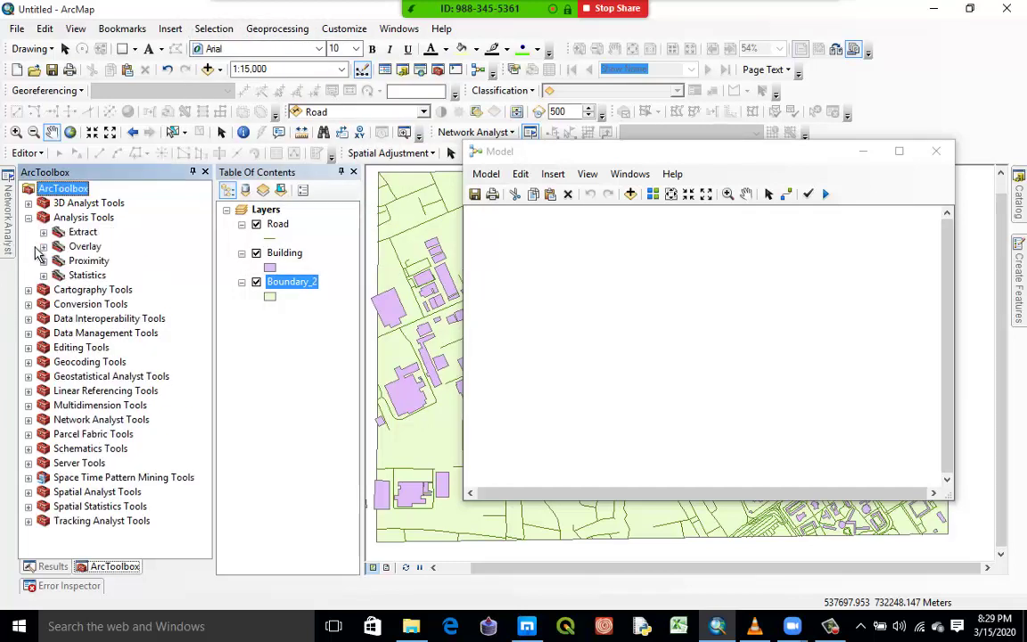
{"action": "left_click", "coordinate": [43, 260]}
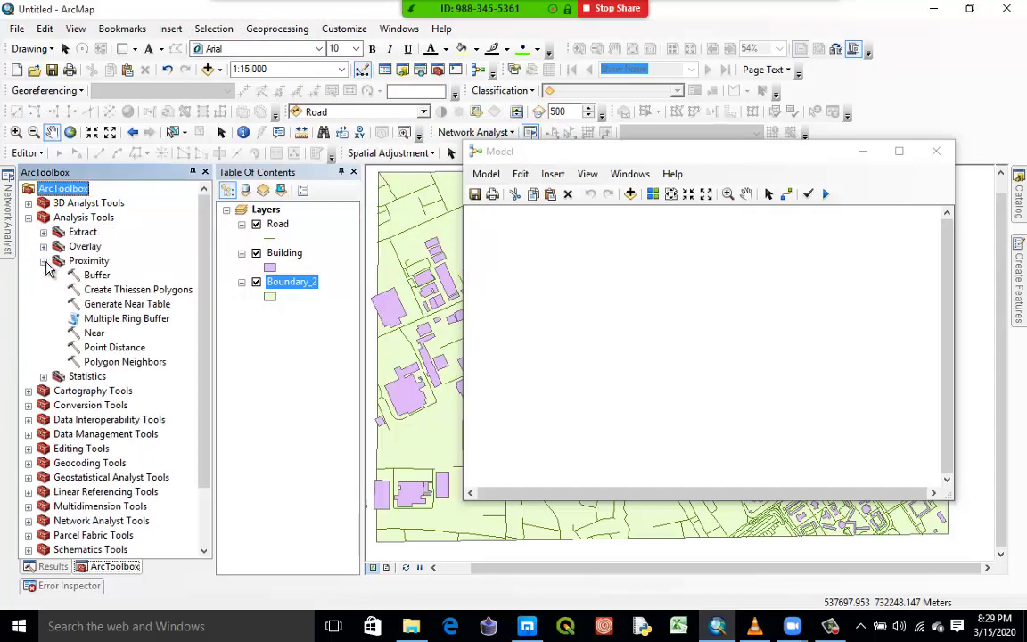
{"action": "left_click", "coordinate": [97, 275]}
{"action": "left_click_drag", "start_coordinate": [100, 279], "coordinate": [676, 300]}
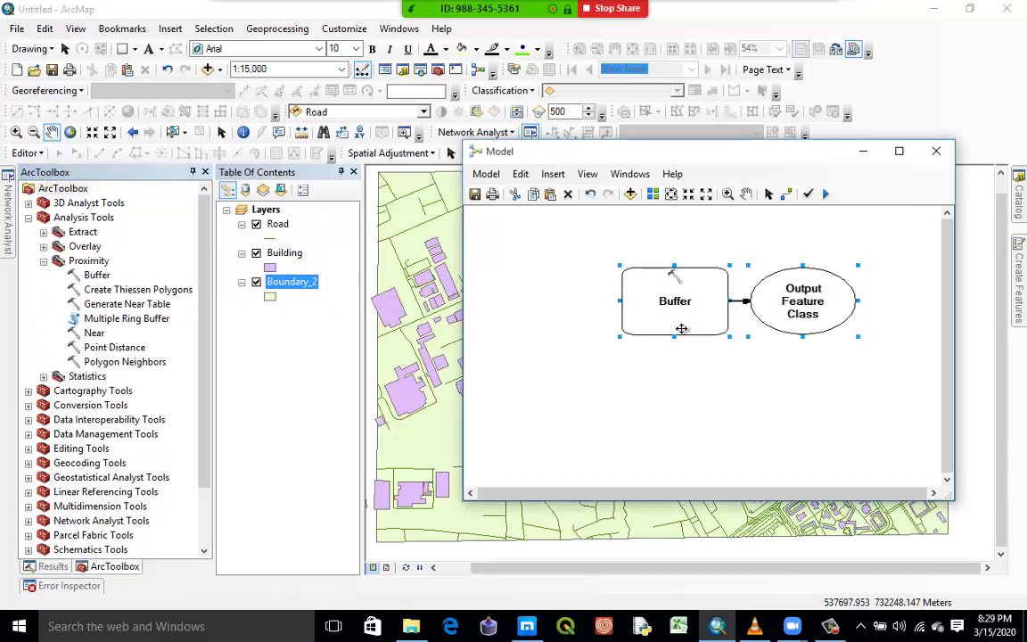
- Set the model's Buffer tool to use Road as input and save its output as Buffer_10m in the Shapefile folder
{"action": "double_click", "coordinate": [677, 299]}
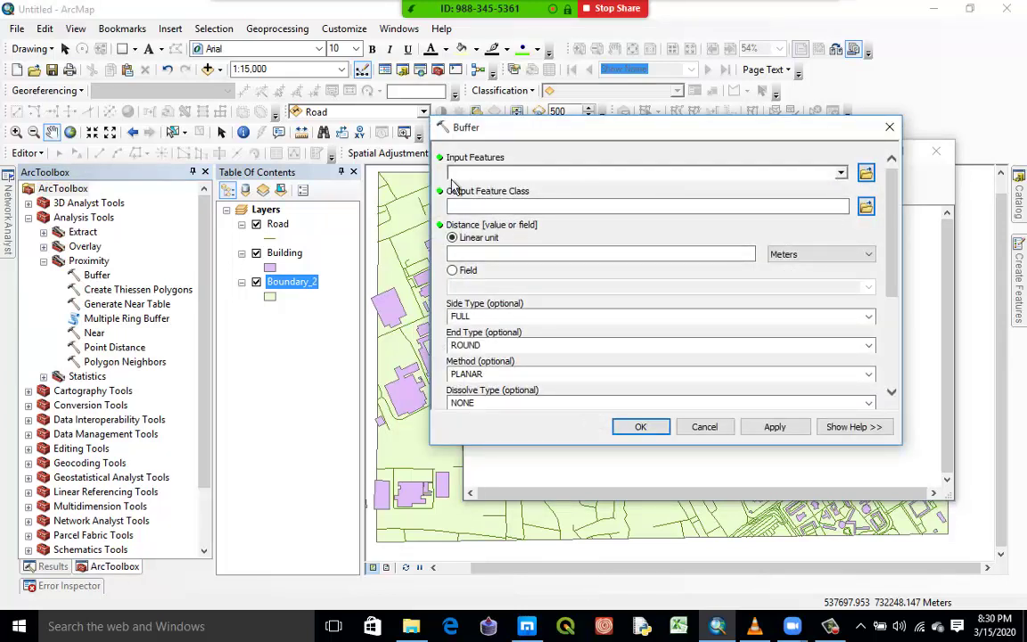
{"action": "left_click", "coordinate": [840, 172]}
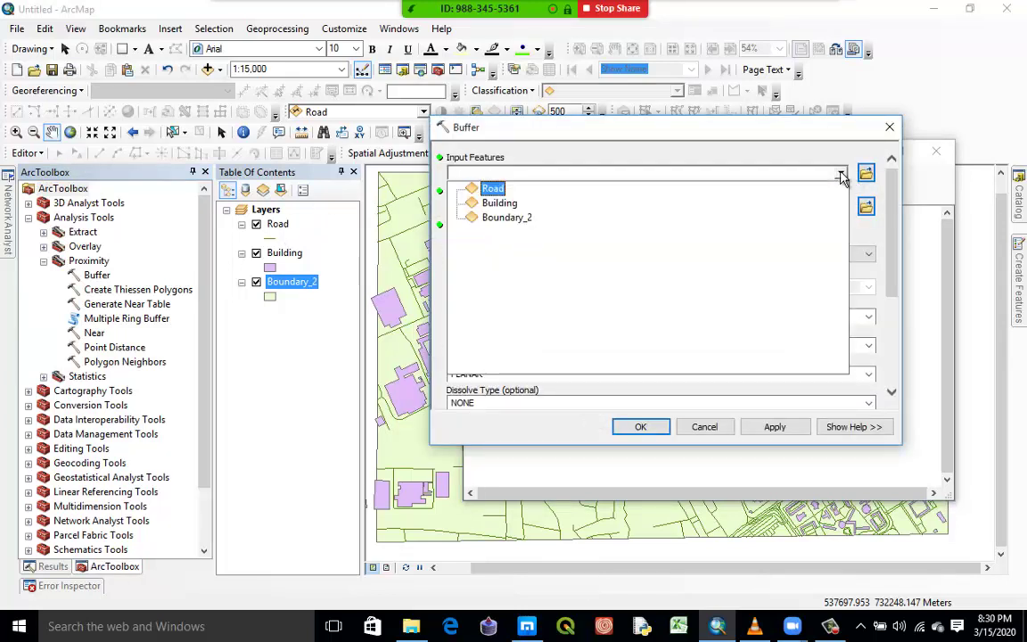
{"action": "left_click", "coordinate": [493, 190]}
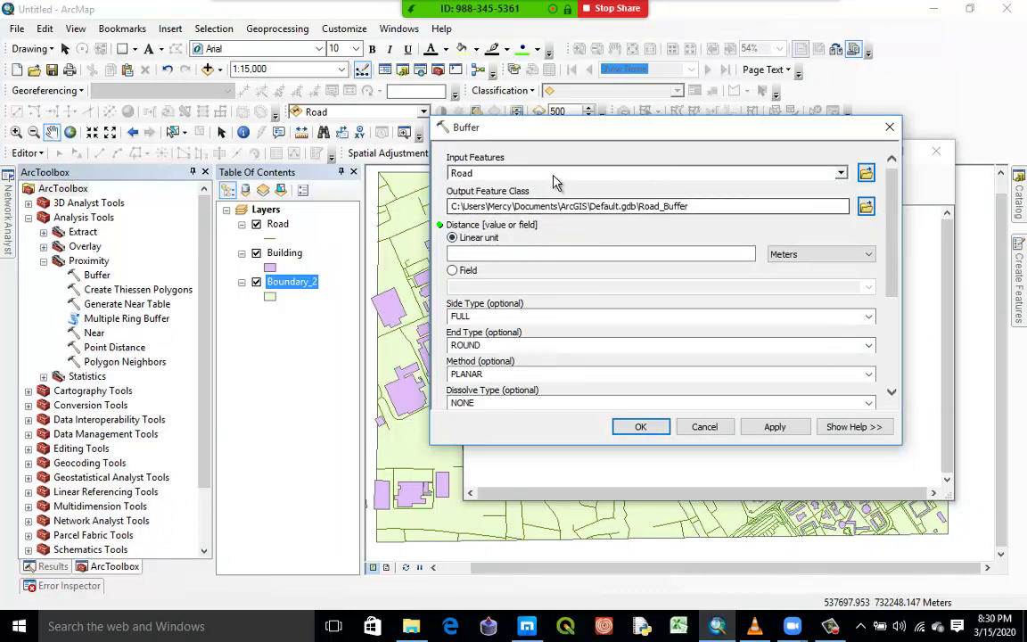
{"action": "left_click", "coordinate": [866, 206]}
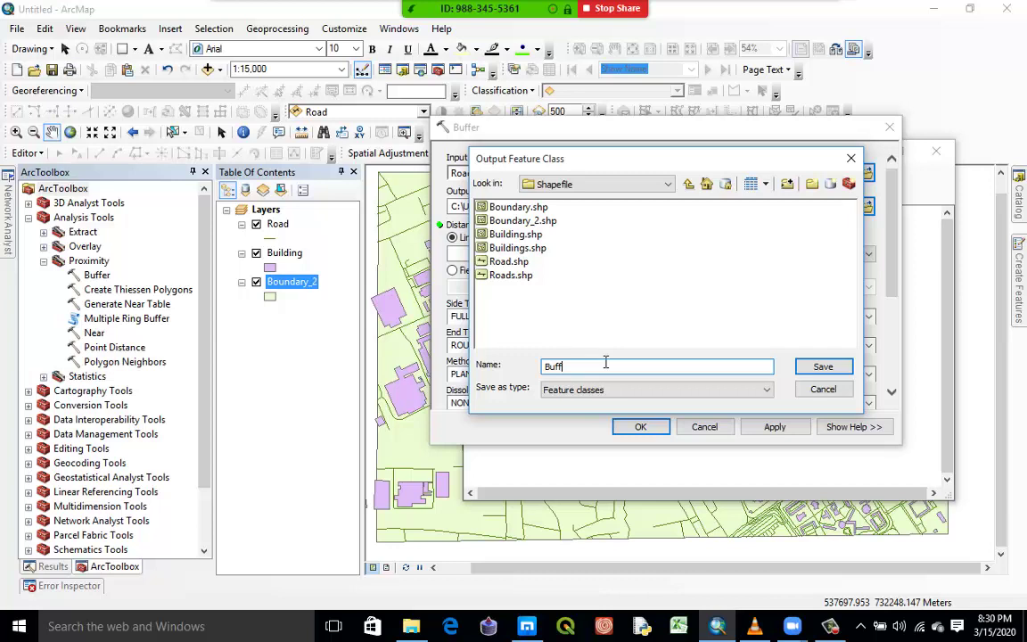
{"action": "type", "text": "Buffer_10m"}
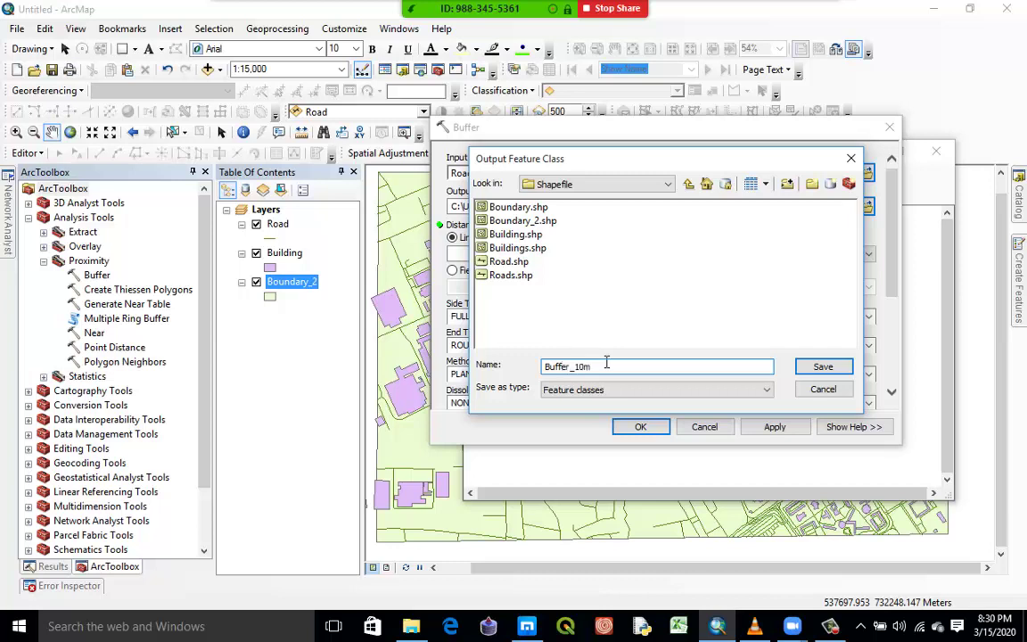
{"action": "left_click", "coordinate": [842, 368]}
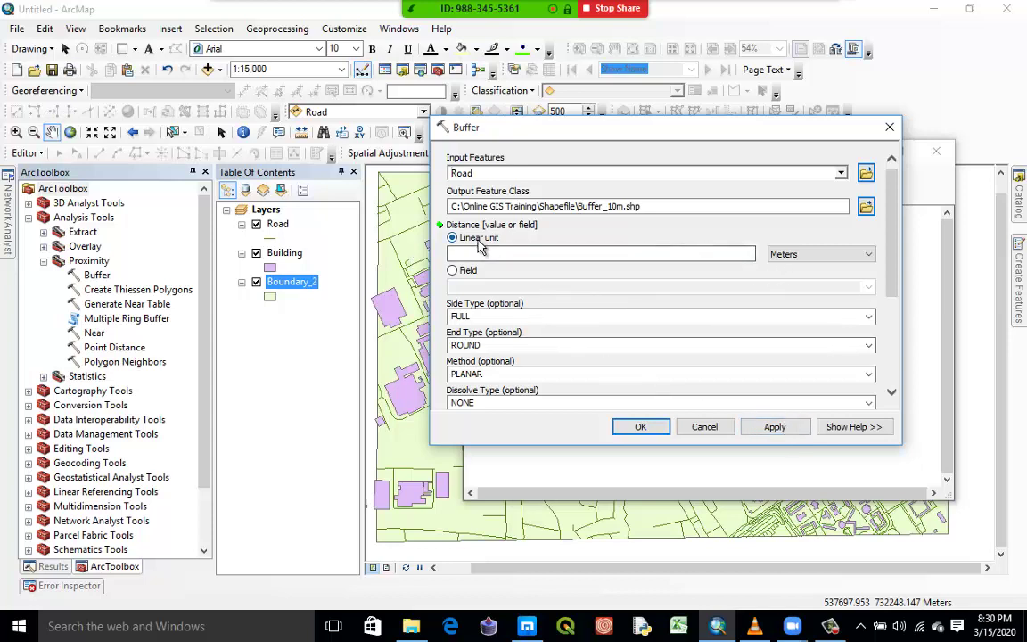
- Mute the unmuted guest listed directly below the host in the Zoom meeting's participant list, and minimize the list
{"action": "left_click", "coordinate": [729, 254]}
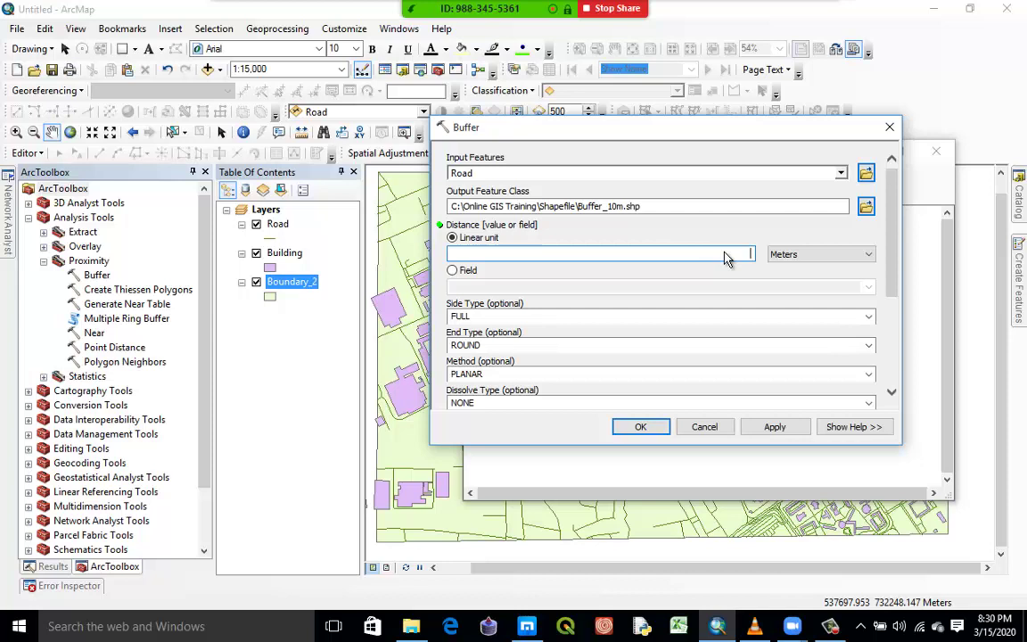
{"action": "mouse_move", "coordinate": [459, 22]}
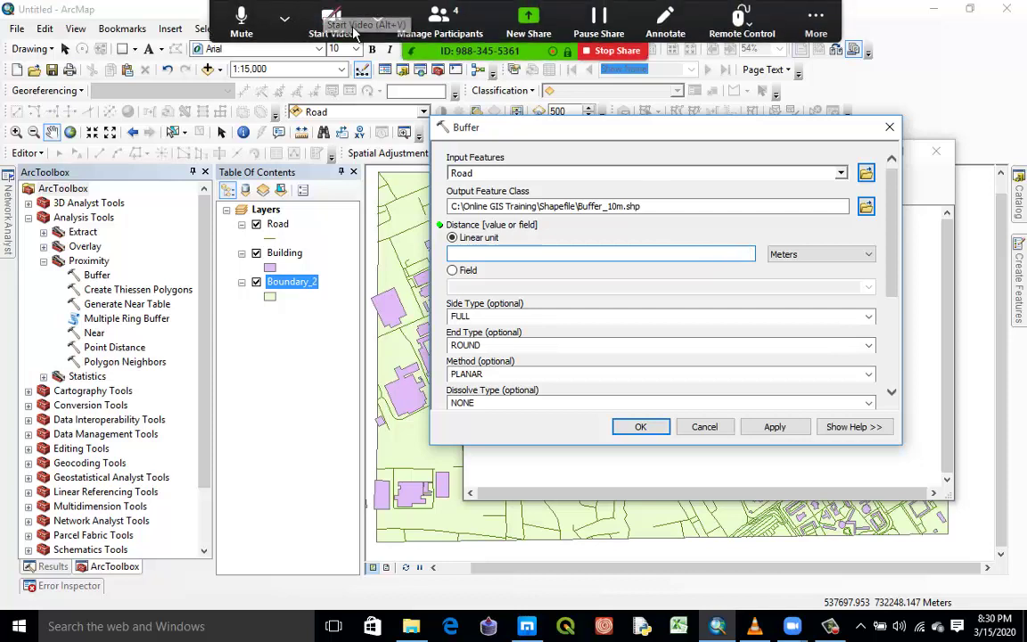
{"action": "left_click", "coordinate": [473, 36]}
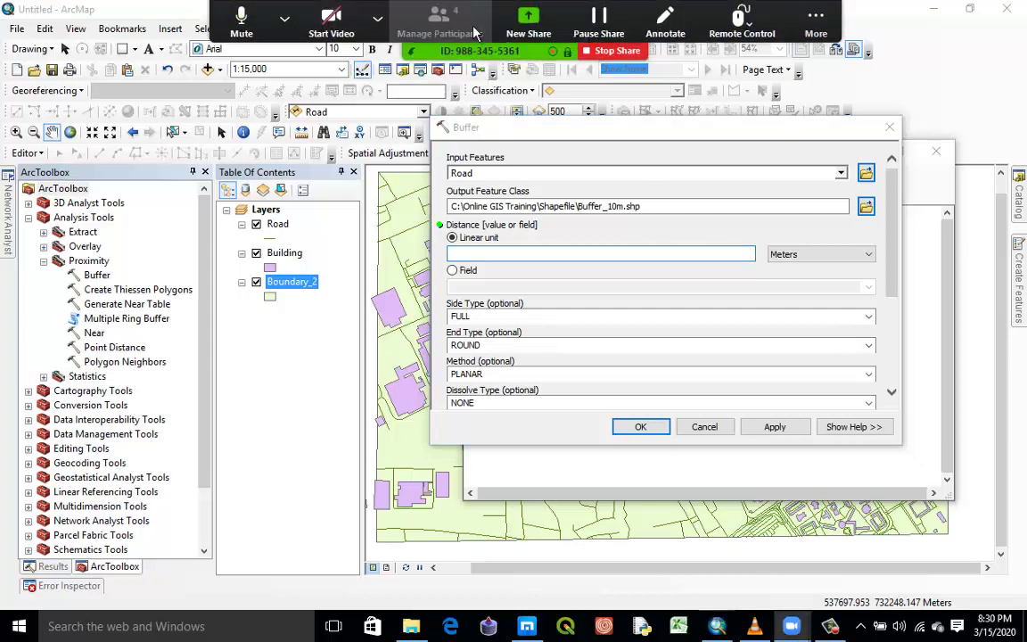
{"action": "mouse_move", "coordinate": [624, 245]}
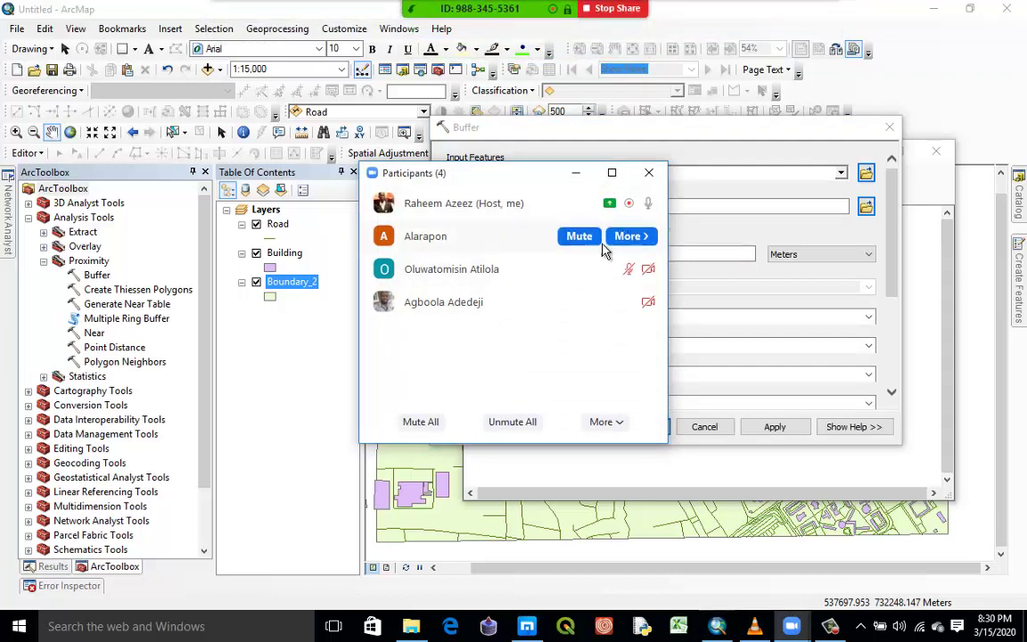
{"action": "left_click", "coordinate": [584, 237]}
{"action": "left_click", "coordinate": [575, 173]}
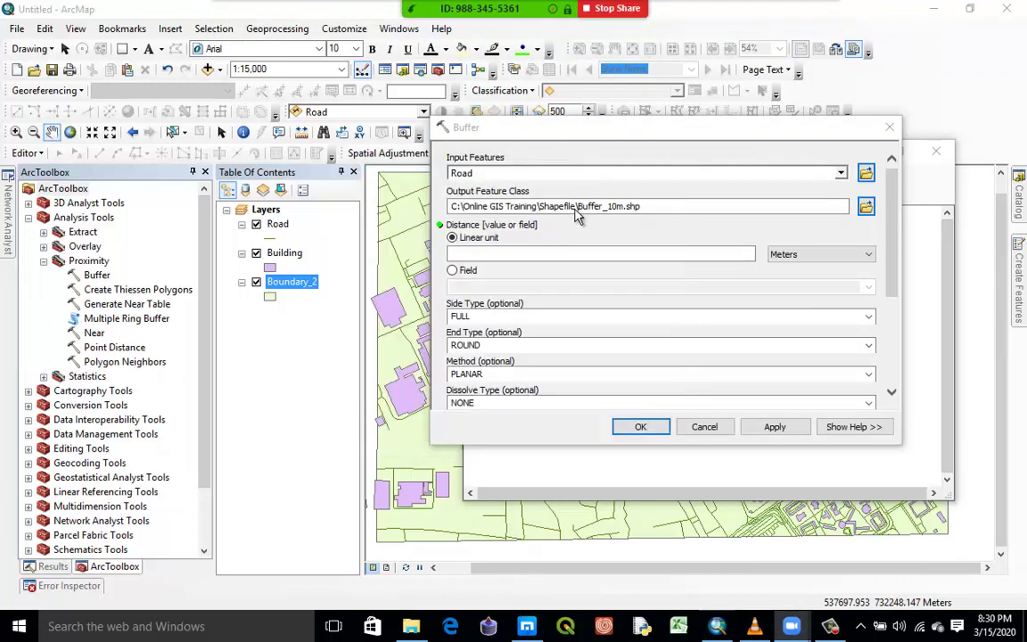
- Set the Buffer tool's linear distance to 5 meters and accept the tool's settings
{"action": "left_click", "coordinate": [662, 256]}
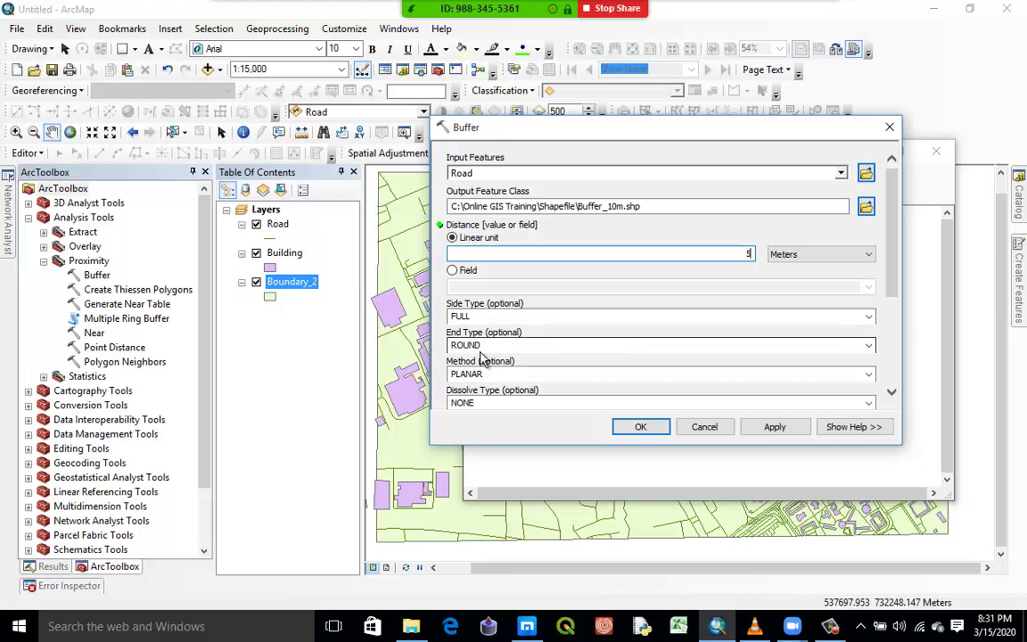
{"action": "left_click_drag", "start_coordinate": [896, 272], "coordinate": [895, 346]}
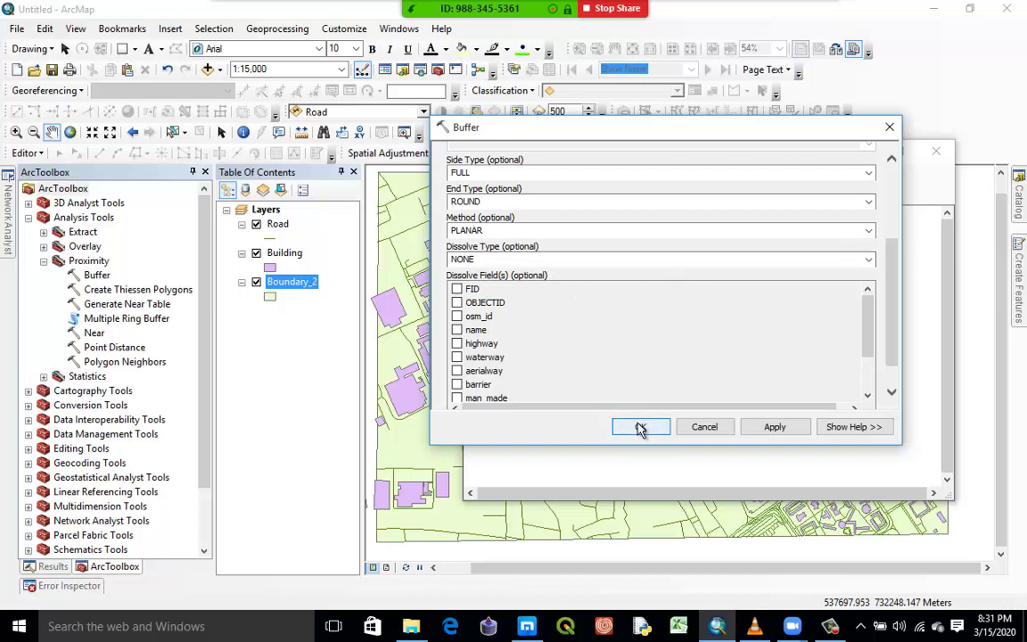
{"action": "left_click", "coordinate": [640, 427]}
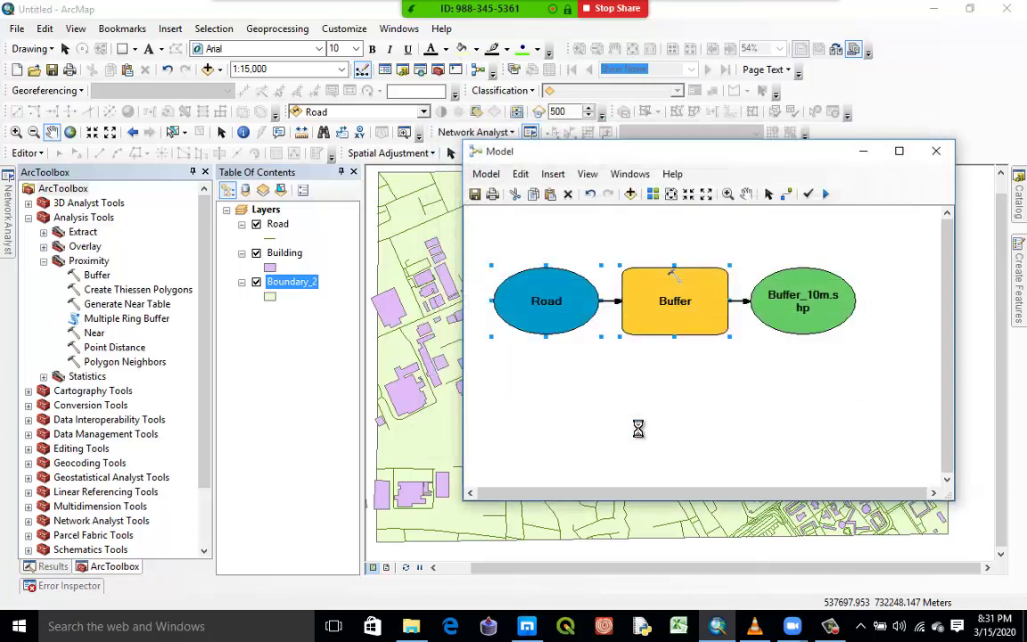
- Run the buffer model, dismiss its progress report and minimize the model window
{"action": "left_click", "coordinate": [825, 196]}
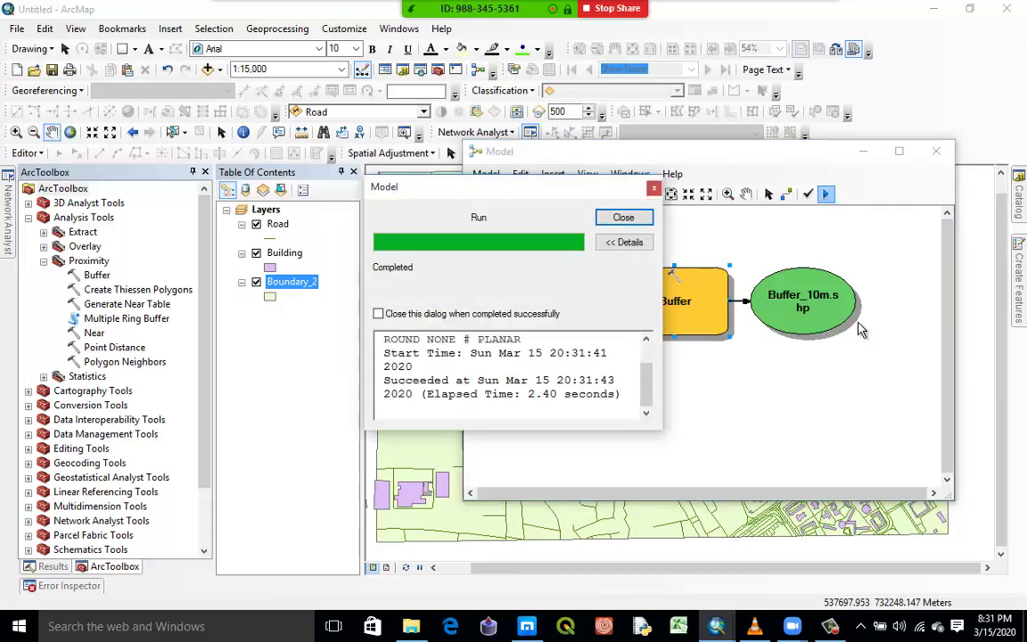
{"action": "left_click", "coordinate": [623, 217]}
{"action": "left_click", "coordinate": [863, 152]}
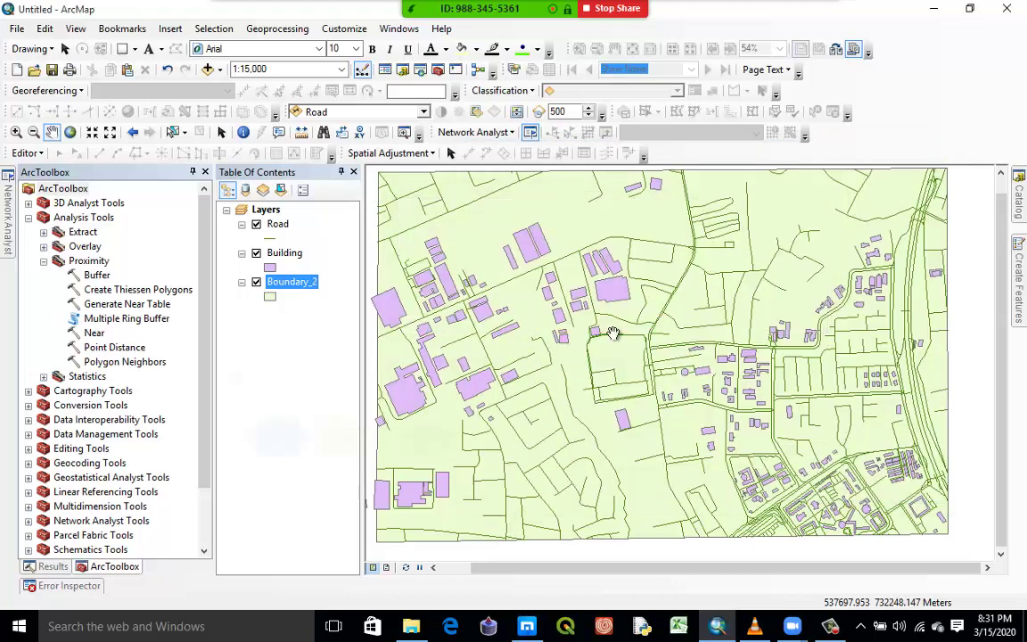
- Add the Buffer_10m shapefile from the Shapefile folder to the map's layers
{"action": "scroll", "coordinate": [624, 311], "scroll_direction": "up", "scroll_amount": 3}
{"action": "scroll", "coordinate": [624, 311], "scroll_direction": "up", "scroll_amount": 3}
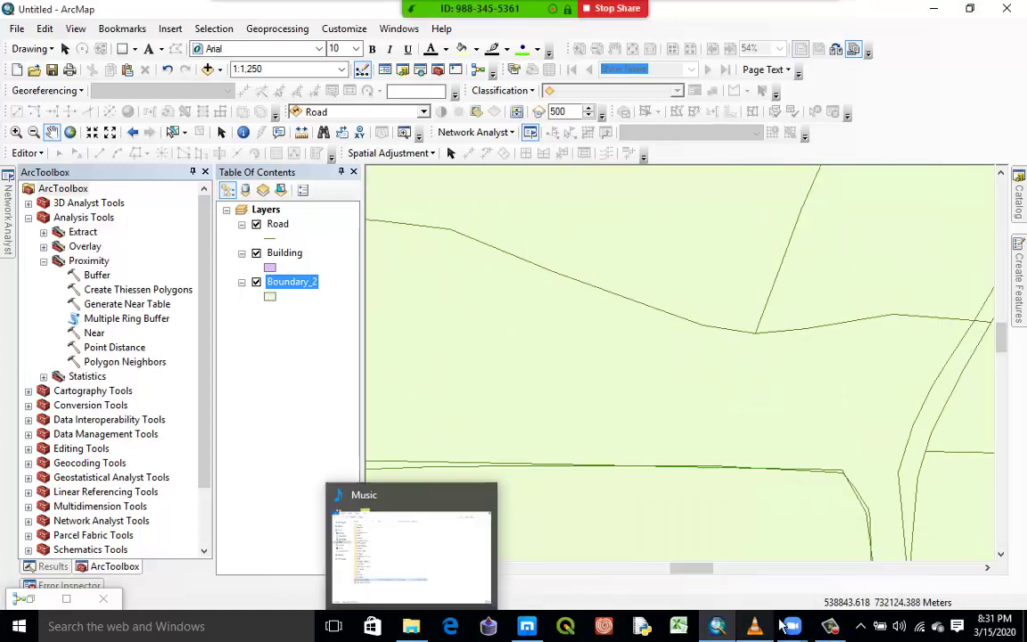
{"action": "mouse_move", "coordinate": [778, 626]}
{"action": "mouse_move", "coordinate": [720, 629]}
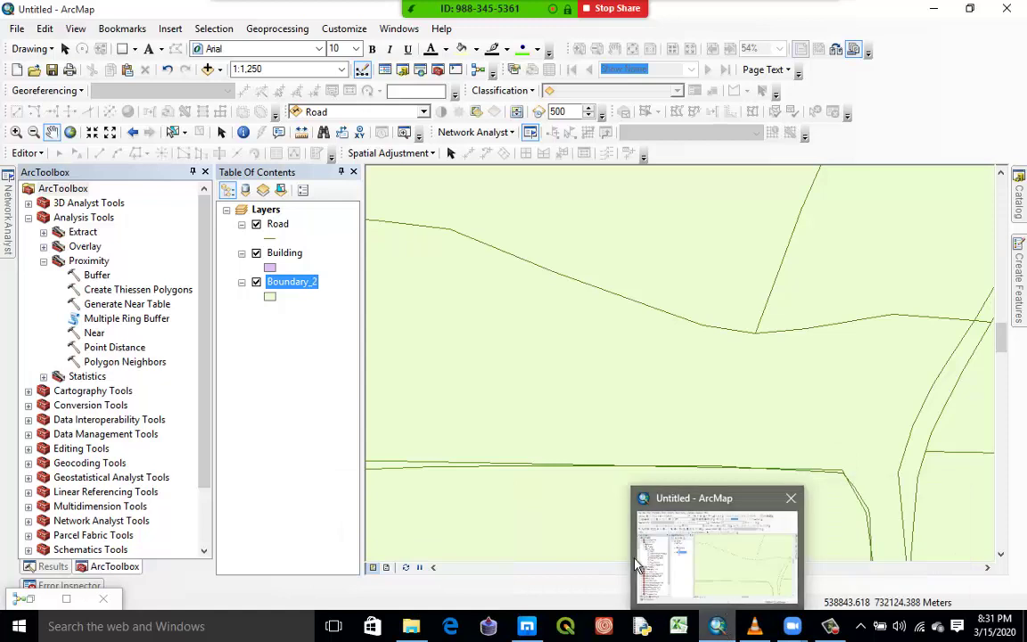
{"action": "right_click", "coordinate": [270, 212]}
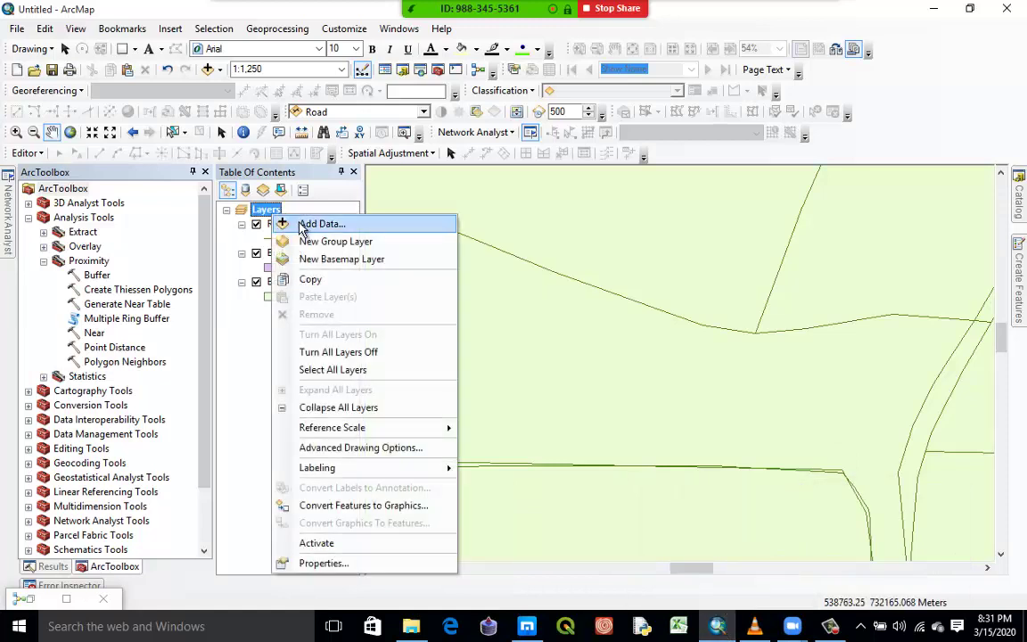
{"action": "left_click", "coordinate": [303, 224]}
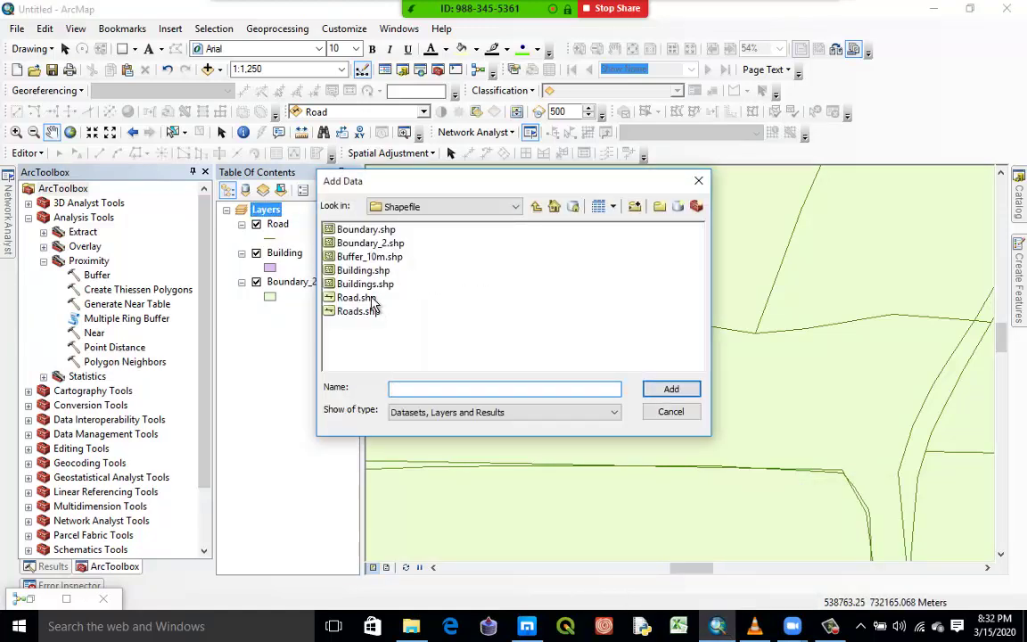
{"action": "left_click", "coordinate": [374, 257]}
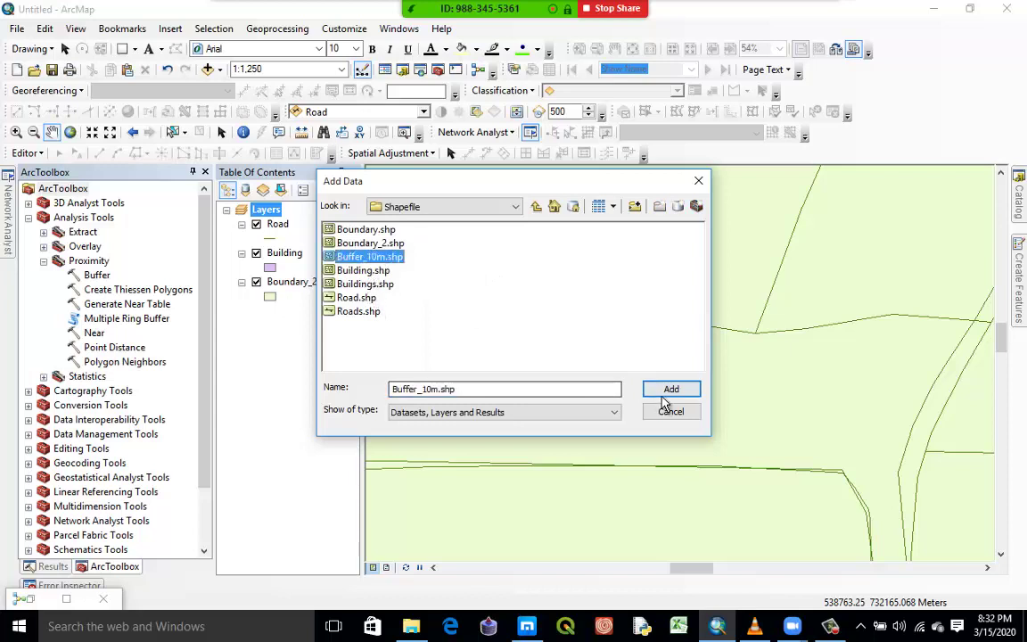
{"action": "left_click", "coordinate": [669, 390]}
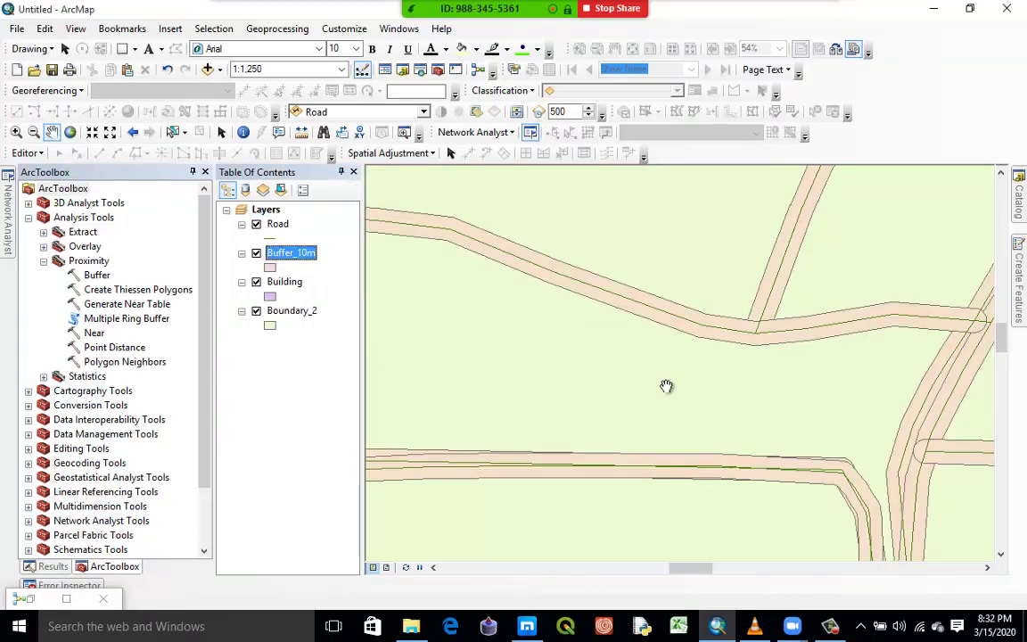
- Examine the road buffers across the map, checking where they meet or overlap nearby buildings
{"action": "scroll", "coordinate": [666, 386], "scroll_direction": "down", "scroll_amount": 2}
{"action": "scroll", "coordinate": [666, 385], "scroll_direction": "down", "scroll_amount": 1}
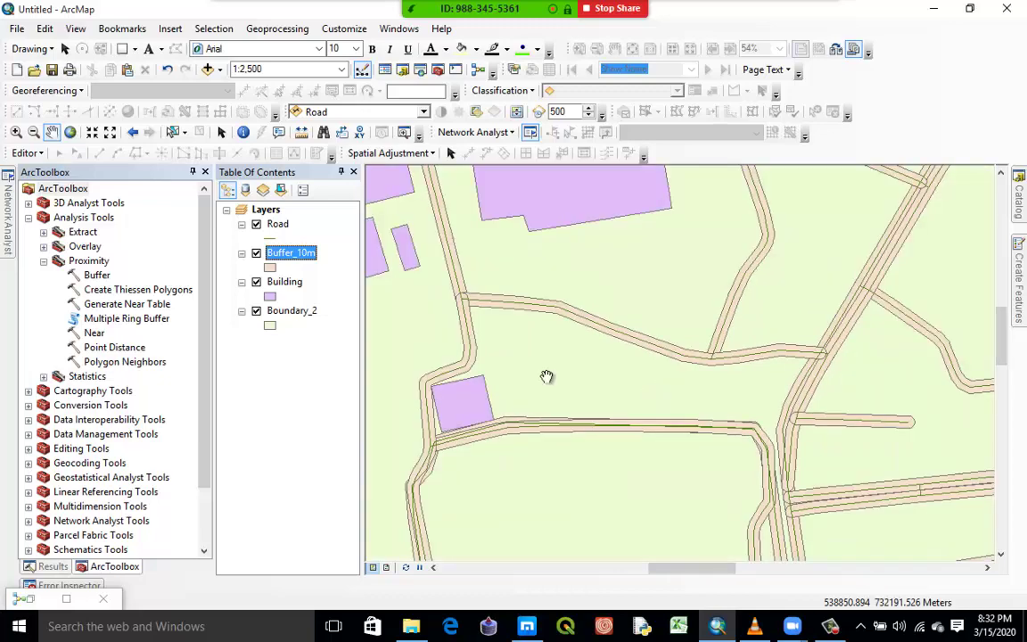
{"action": "scroll", "coordinate": [454, 301], "scroll_direction": "up", "scroll_amount": 1}
{"action": "scroll", "coordinate": [454, 301], "scroll_direction": "up", "scroll_amount": 1}
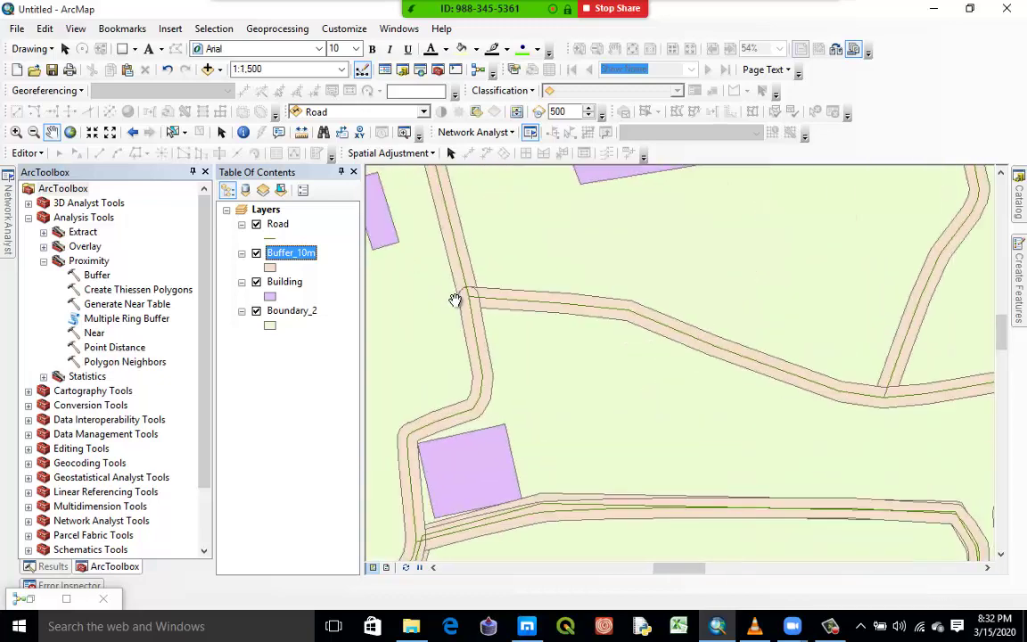
{"action": "left_click_drag", "start_coordinate": [407, 433], "coordinate": [614, 408]}
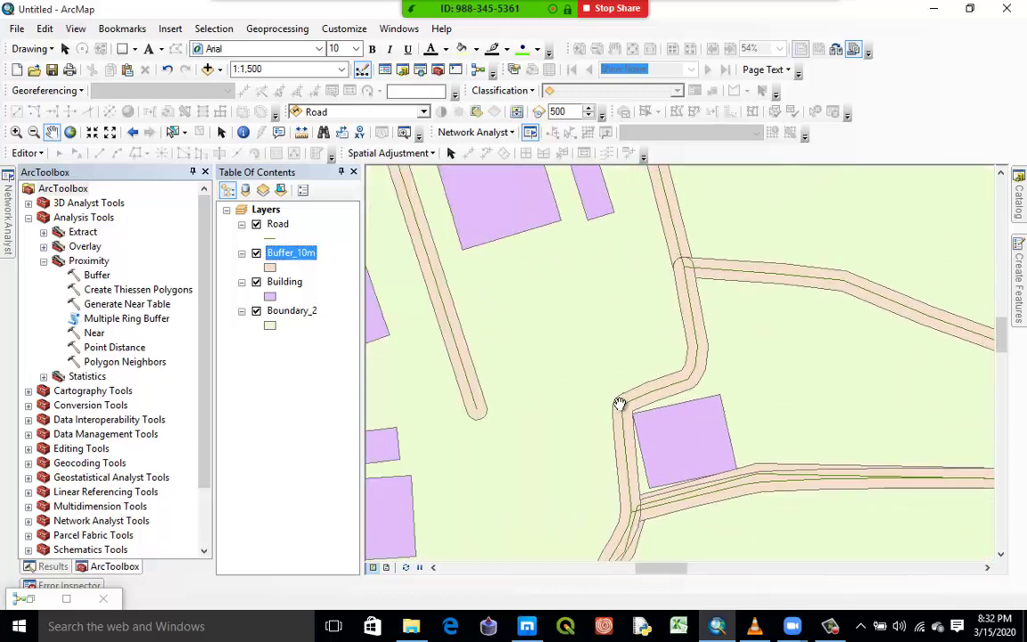
{"action": "scroll", "coordinate": [630, 458], "scroll_direction": "up", "scroll_amount": 2}
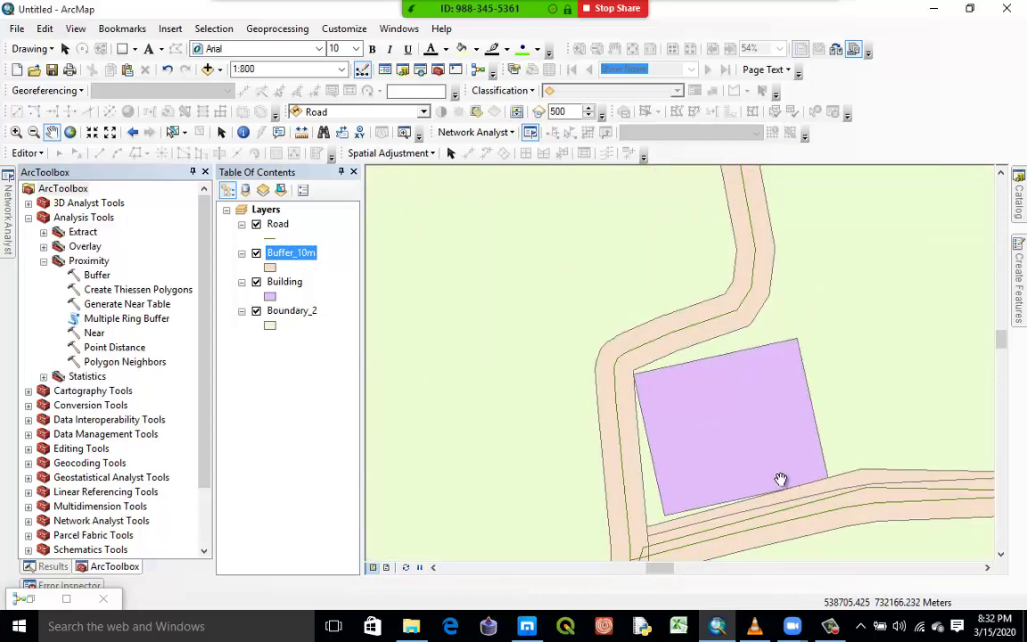
{"action": "scroll", "coordinate": [780, 478], "scroll_direction": "down", "scroll_amount": 3}
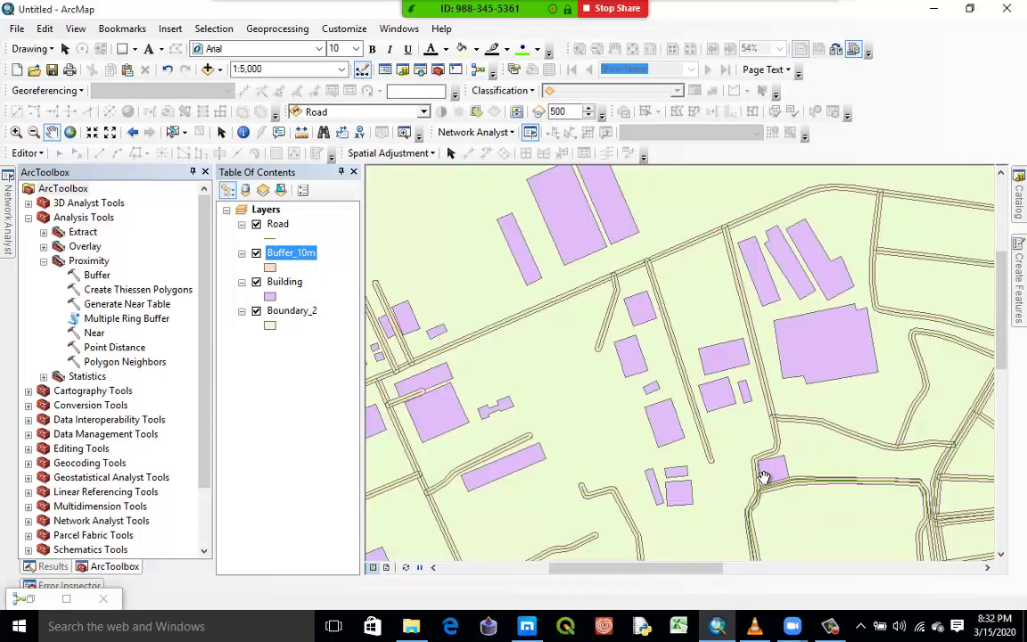
{"action": "left_click_drag", "start_coordinate": [451, 401], "coordinate": [711, 382]}
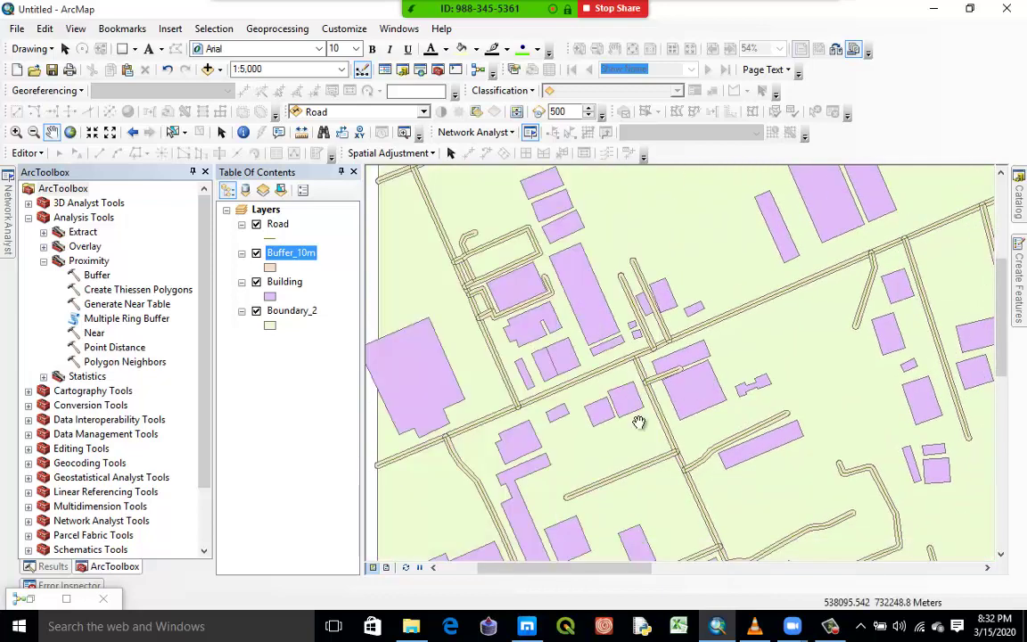
{"action": "scroll", "coordinate": [660, 401], "scroll_direction": "up", "scroll_amount": 3}
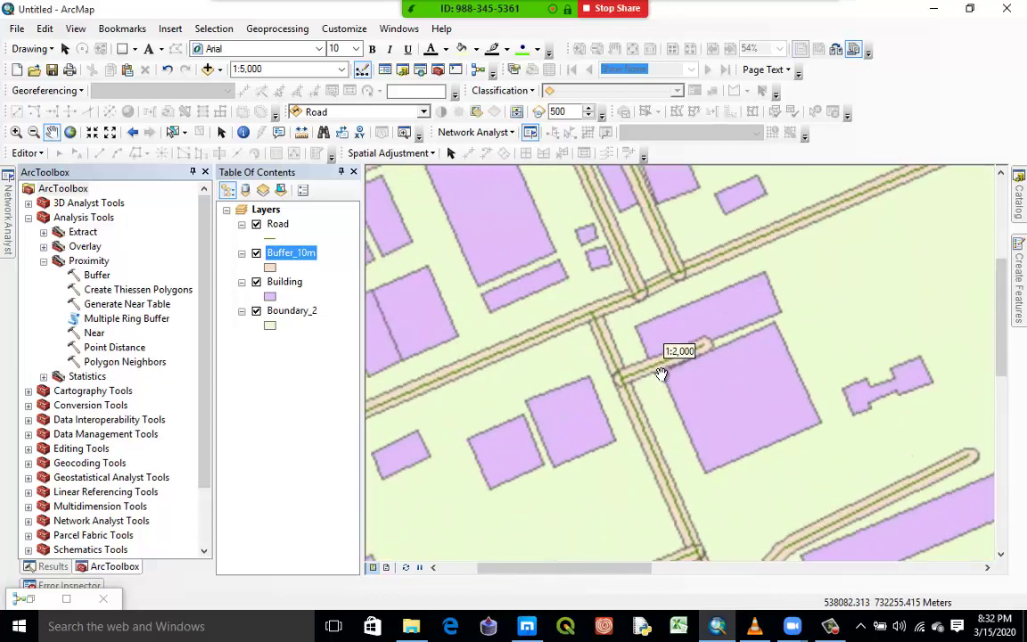
{"action": "scroll", "coordinate": [664, 343], "scroll_direction": "up", "scroll_amount": 2}
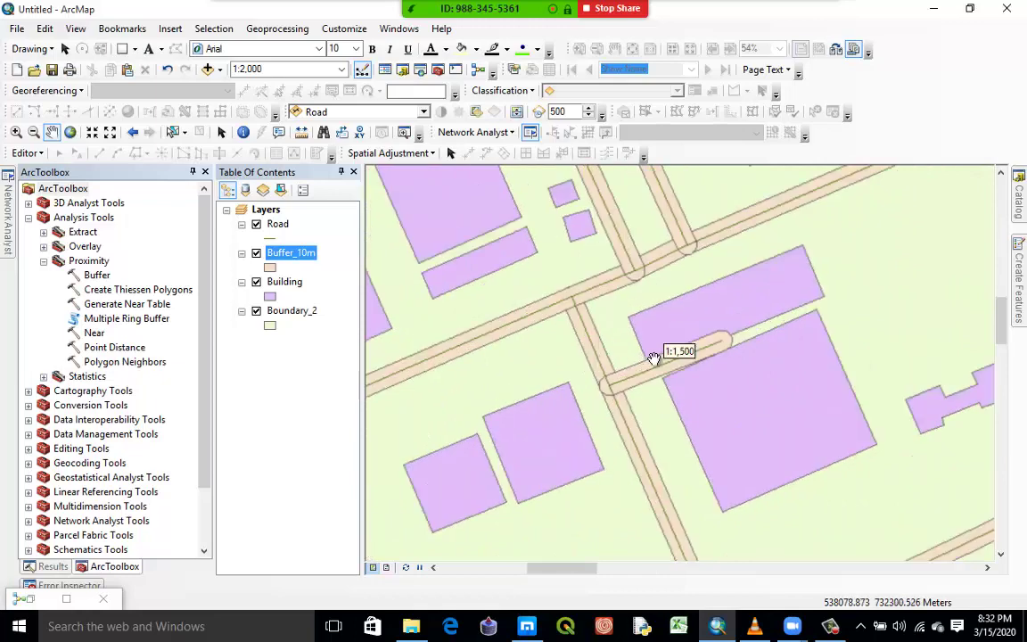
{"action": "scroll", "coordinate": [651, 345], "scroll_direction": "down", "scroll_amount": 4}
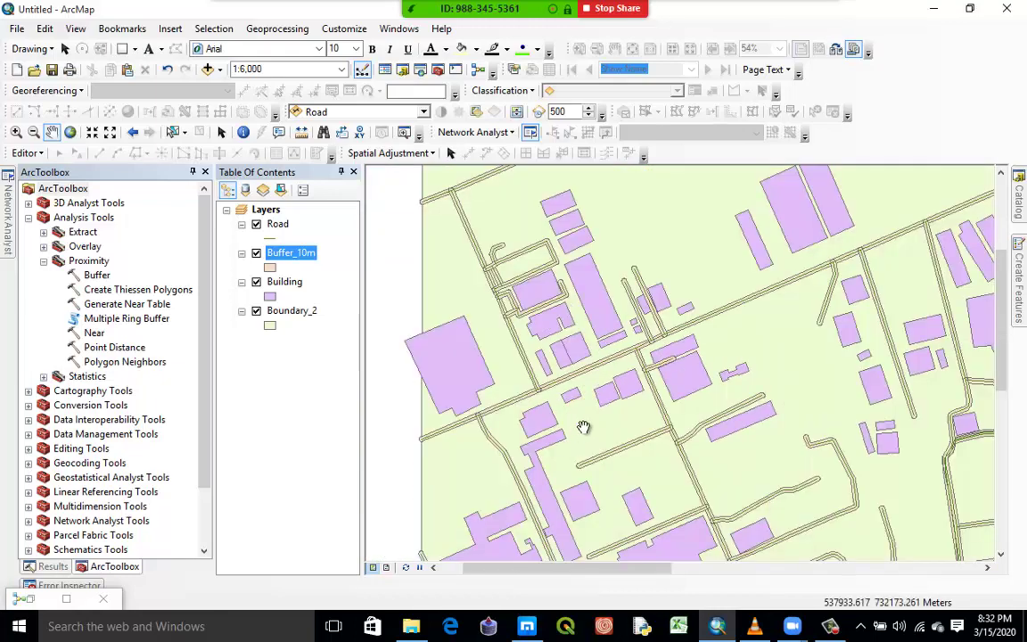
{"action": "left_click_drag", "start_coordinate": [579, 517], "coordinate": [642, 360]}
{"action": "scroll", "coordinate": [794, 393], "scroll_direction": "up", "scroll_amount": 4}
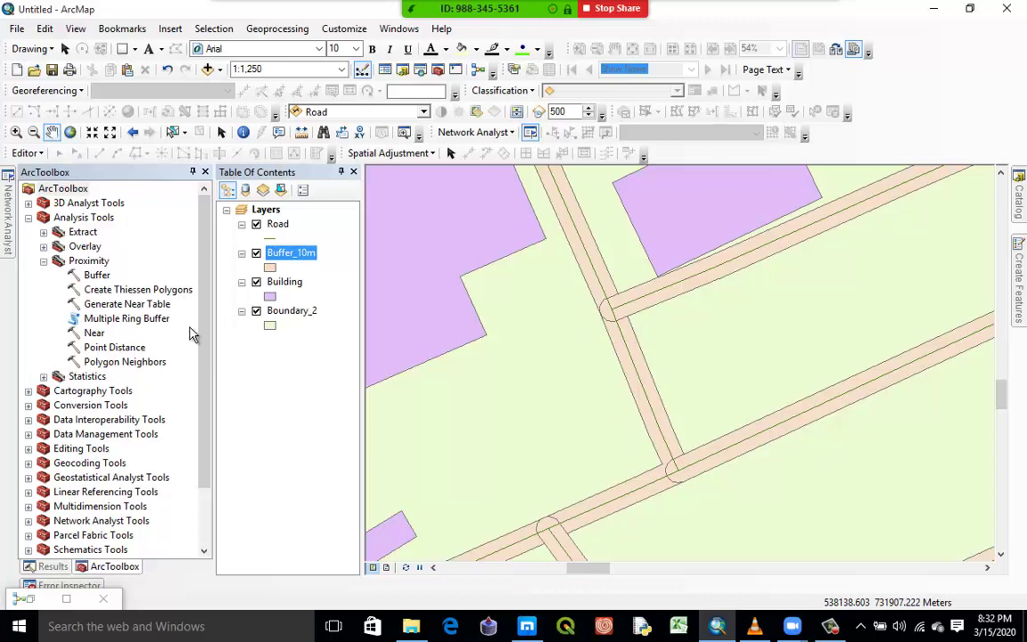
- Hide the Road layer and inspect how the rounded buffer ends overlap at the road junctions
{"action": "left_click", "coordinate": [256, 224]}
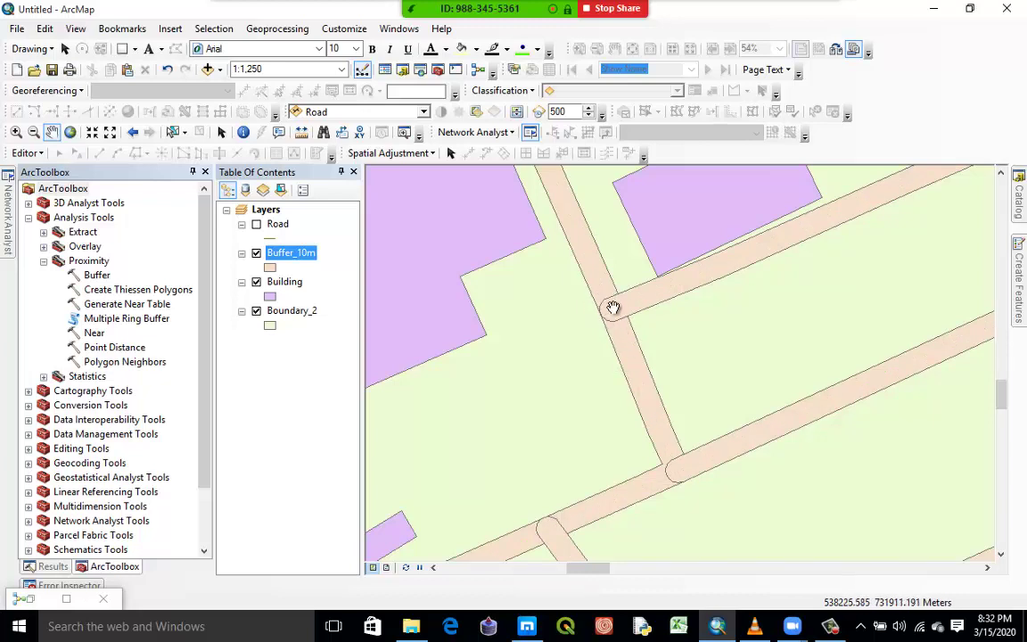
{"action": "scroll", "coordinate": [605, 310], "scroll_direction": "up", "scroll_amount": 3}
{"action": "scroll", "coordinate": [605, 311], "scroll_direction": "up", "scroll_amount": 2}
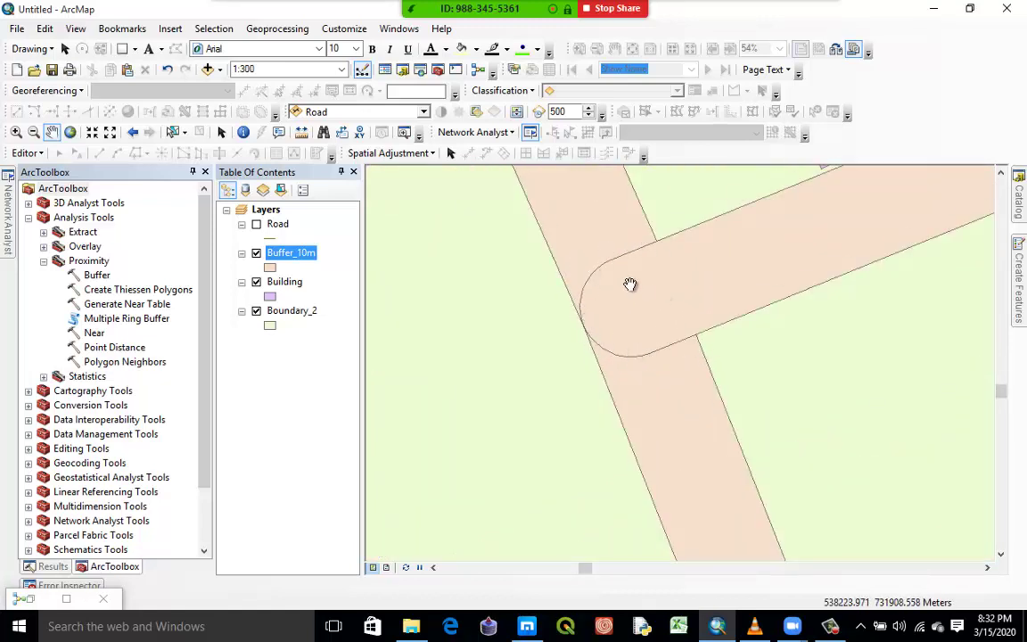
{"action": "scroll", "coordinate": [633, 285], "scroll_direction": "down", "scroll_amount": 2}
{"action": "scroll", "coordinate": [634, 286], "scroll_direction": "down", "scroll_amount": 1}
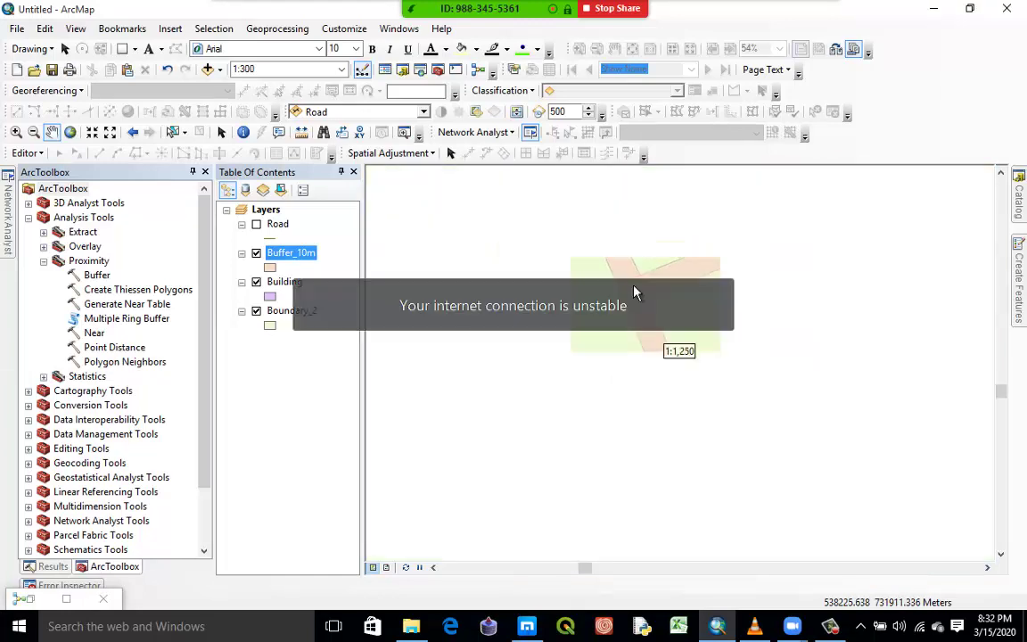
{"action": "scroll", "coordinate": [691, 435], "scroll_direction": "down", "scroll_amount": 1}
{"action": "scroll", "coordinate": [691, 436], "scroll_direction": "down", "scroll_amount": 1}
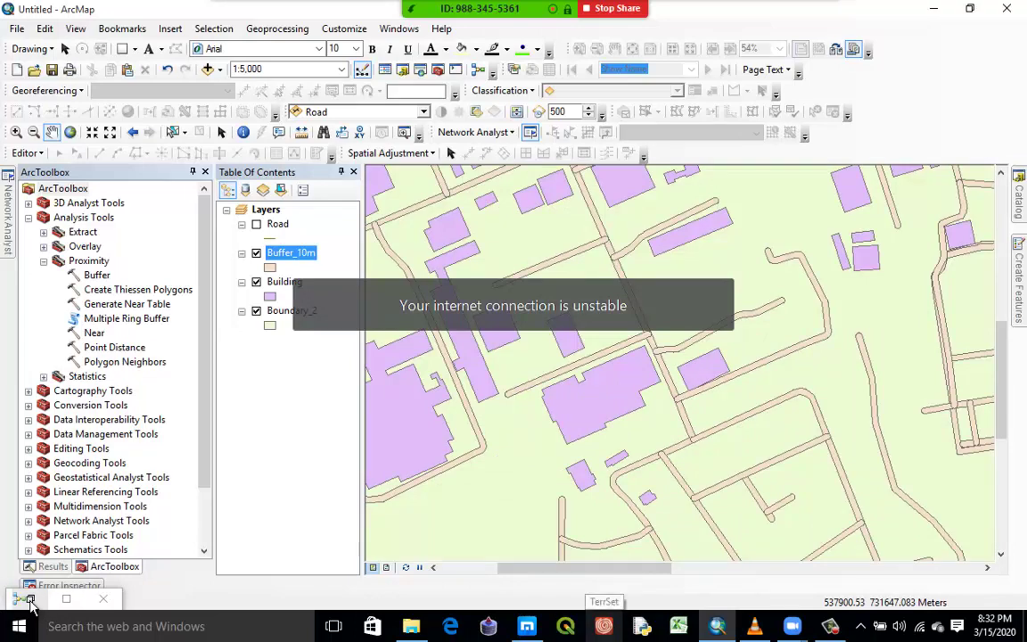
- Restore the model window and set its Buffer tool to dissolve type ALL with the output shapefile named Buffer_5m.shp
{"action": "left_click", "coordinate": [66, 599]}
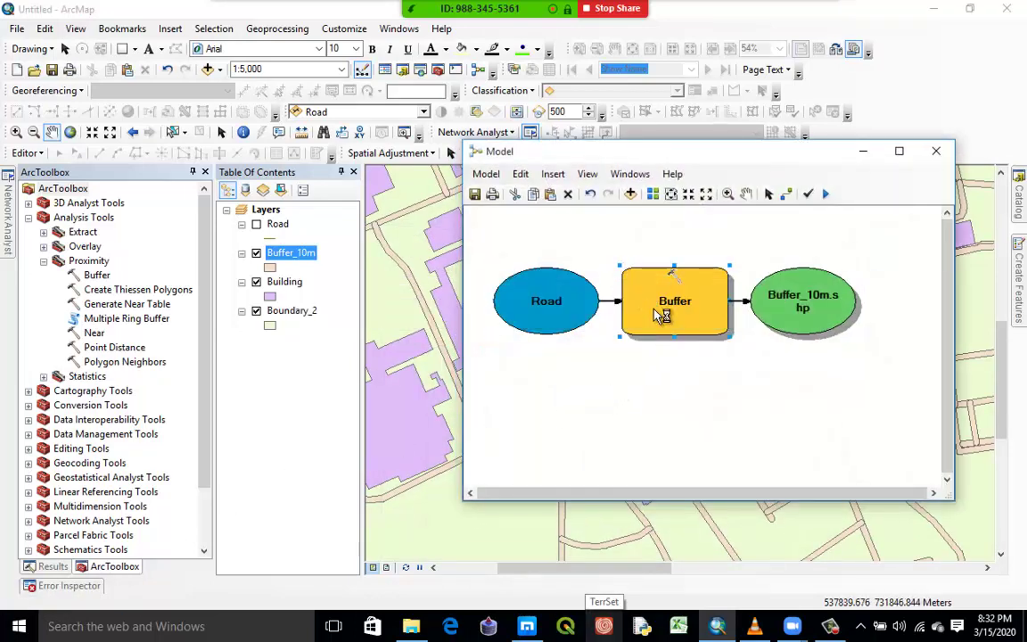
{"action": "double_click", "coordinate": [655, 309]}
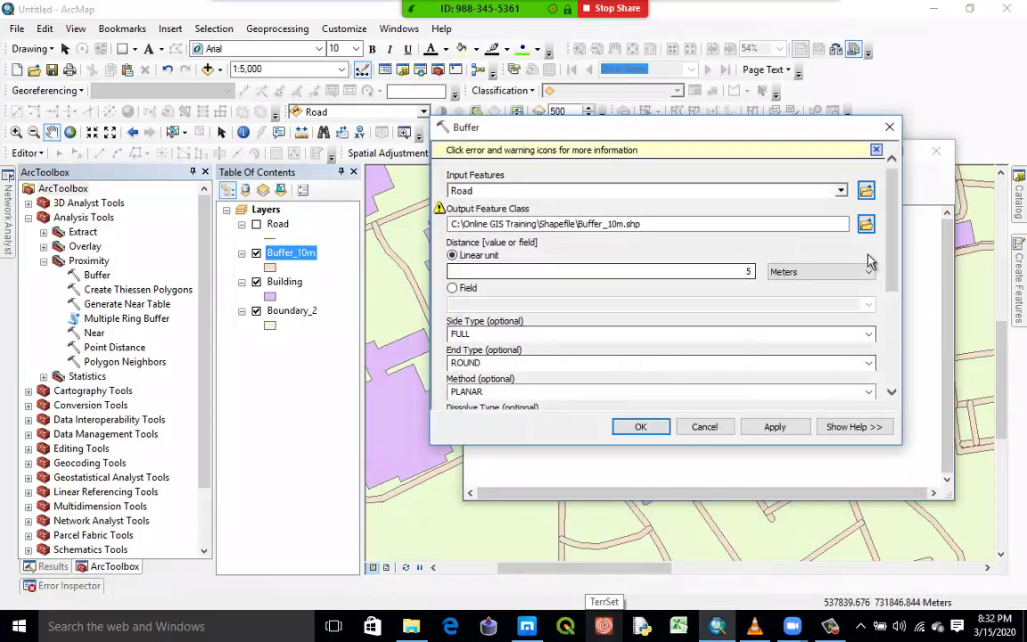
{"action": "left_click_drag", "start_coordinate": [889, 232], "coordinate": [890, 296]}
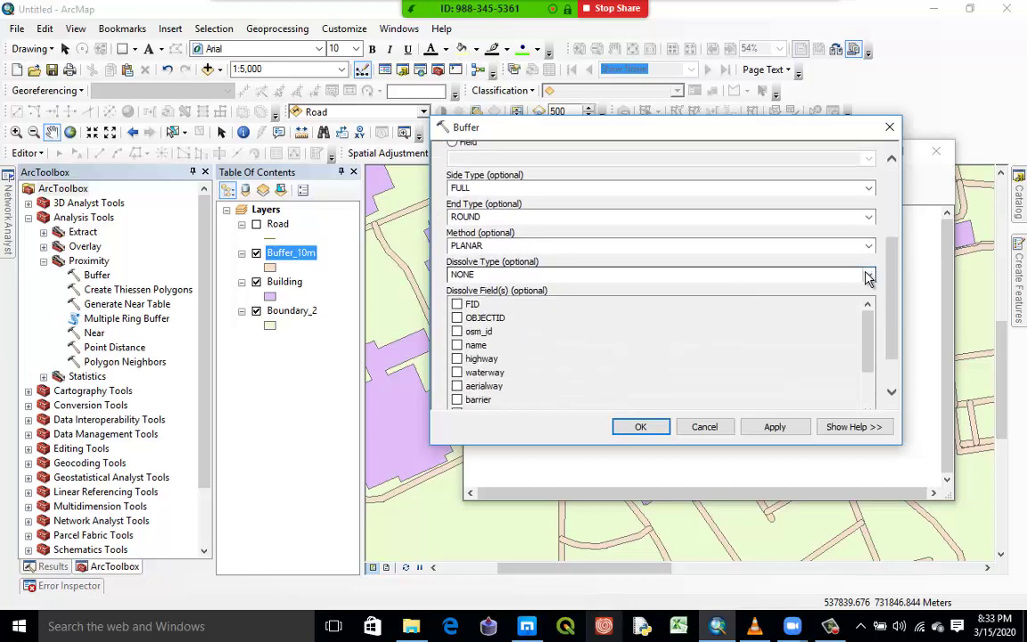
{"action": "left_click", "coordinate": [861, 277]}
{"action": "left_click", "coordinate": [624, 301]}
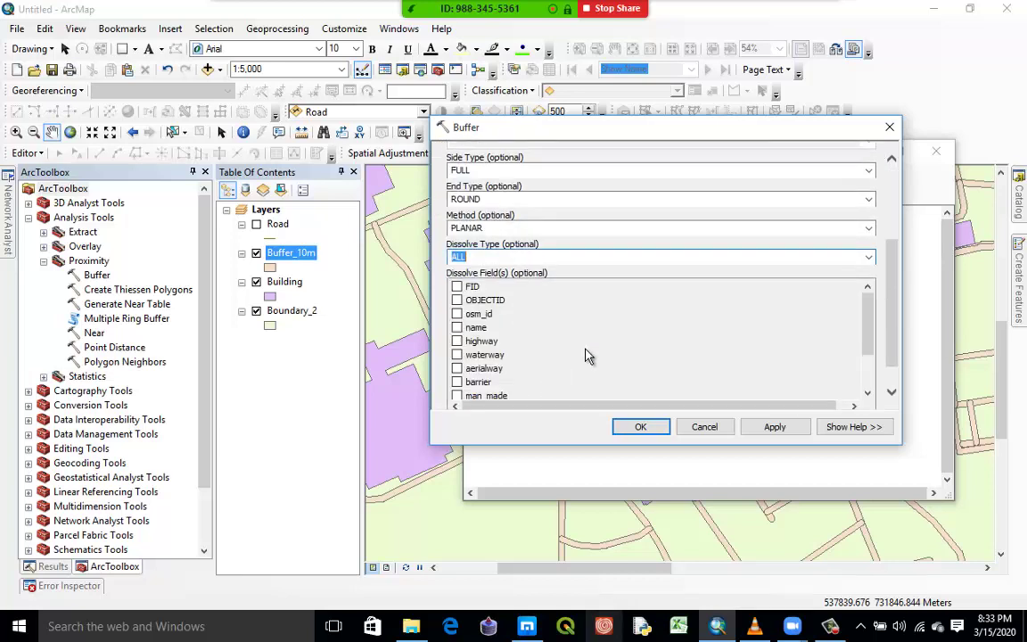
{"action": "left_click_drag", "start_coordinate": [897, 314], "coordinate": [891, 147]}
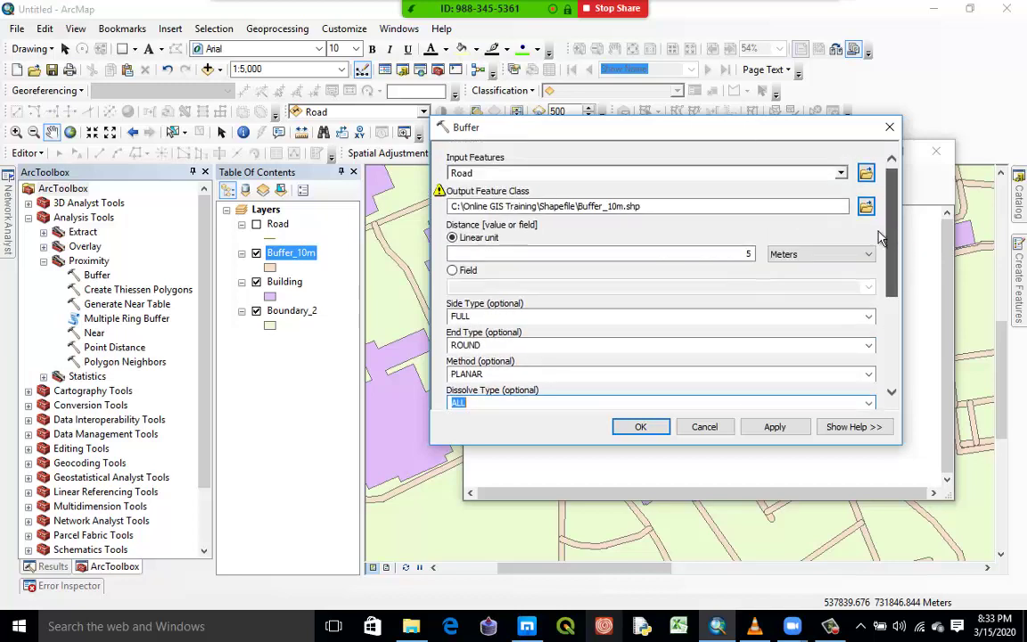
{"action": "left_click", "coordinate": [621, 211]}
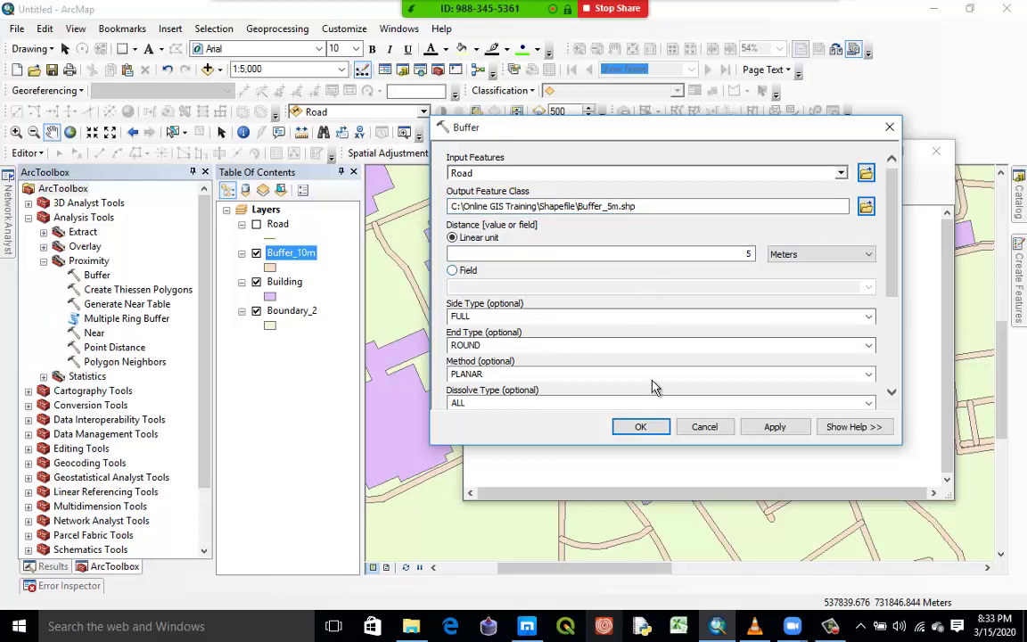
{"action": "left_click", "coordinate": [641, 427]}
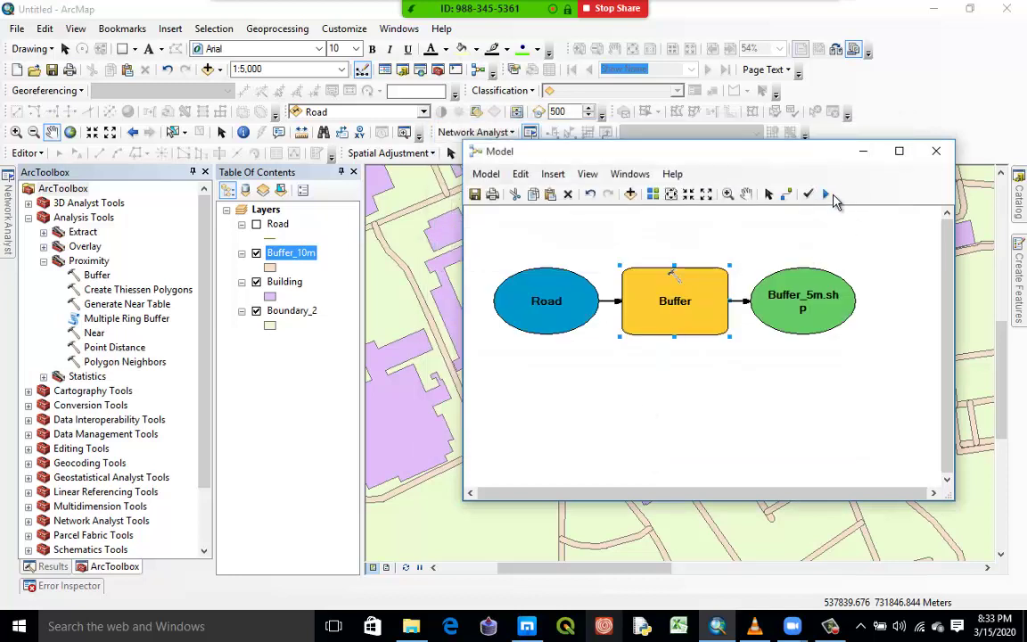
- Run the model with the dissolved buffer settings, close its completion report and minimize the model window
{"action": "left_click", "coordinate": [826, 194]}
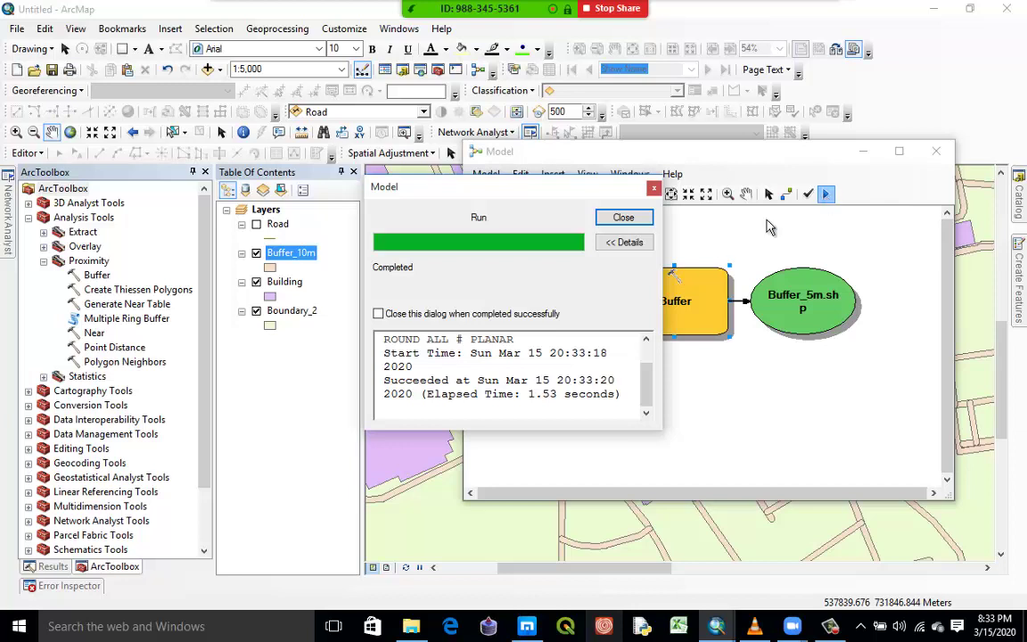
{"action": "left_click", "coordinate": [623, 219]}
{"action": "right_click", "coordinate": [815, 303]}
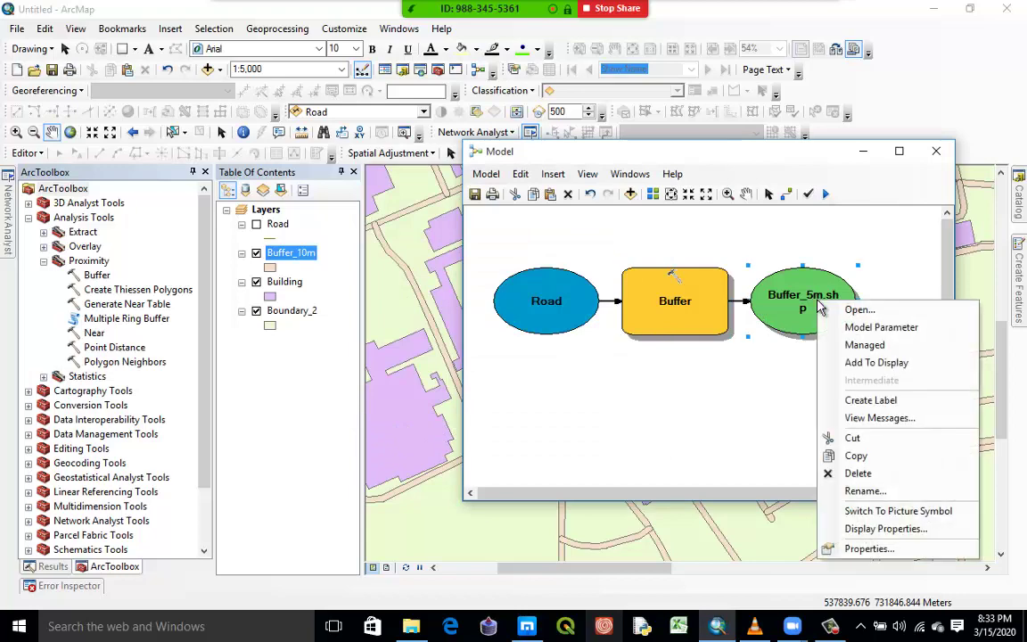
{"action": "left_click", "coordinate": [861, 152]}
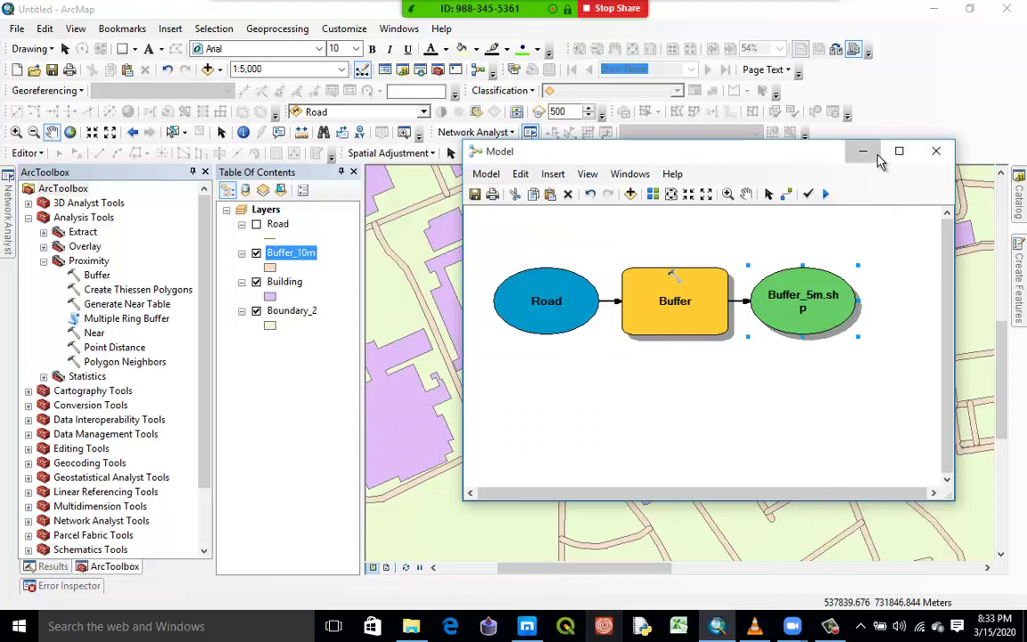
- Add Buffer_5m.shp from the Shapefile folder to the map's layers
{"action": "right_click", "coordinate": [264, 209]}
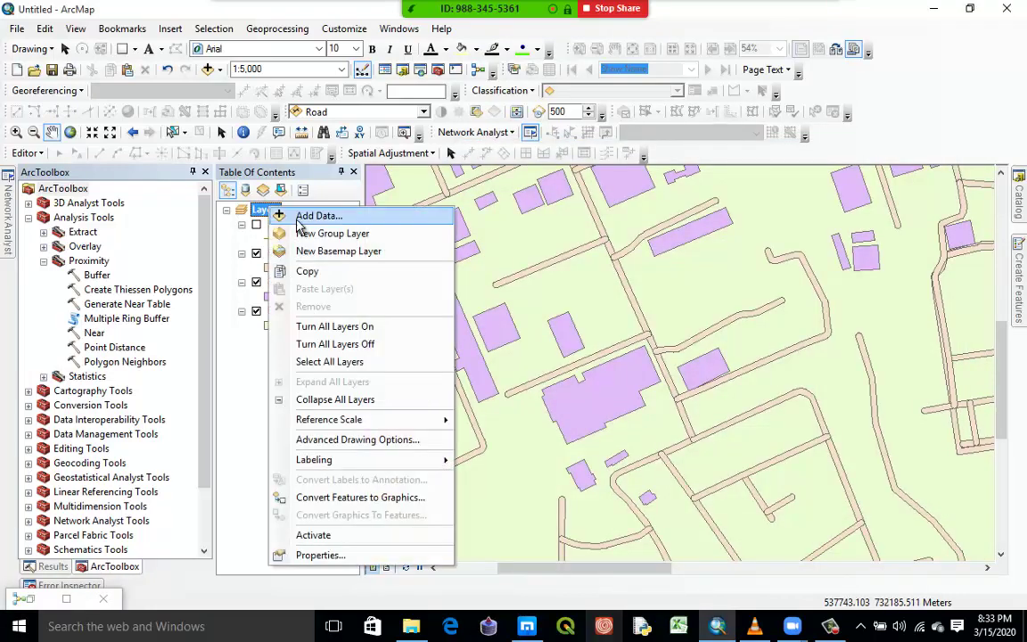
{"action": "left_click", "coordinate": [307, 213]}
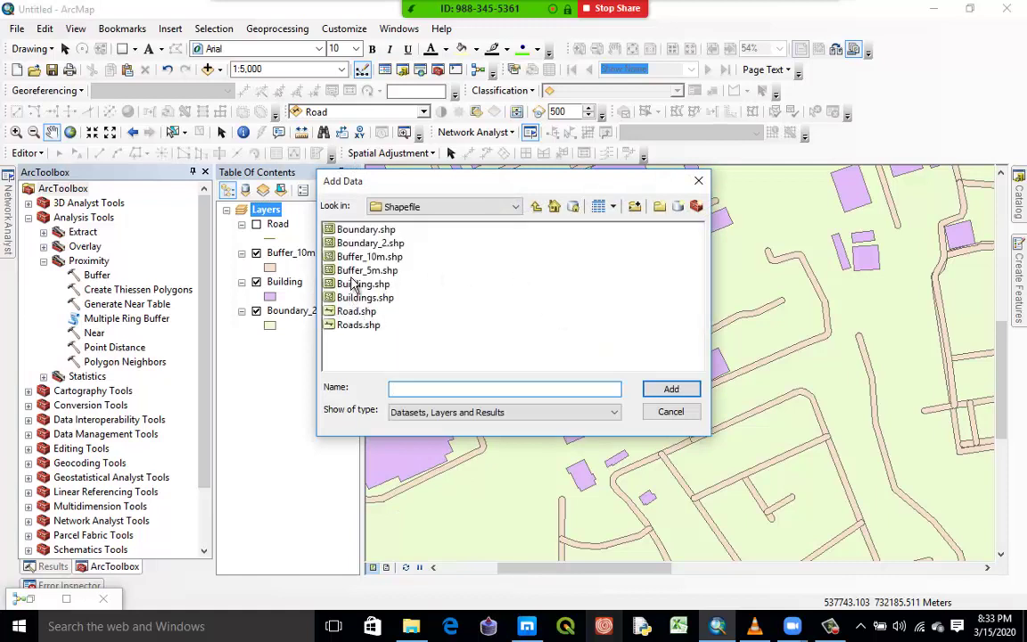
{"action": "left_click", "coordinate": [365, 272]}
{"action": "left_click", "coordinate": [664, 389]}
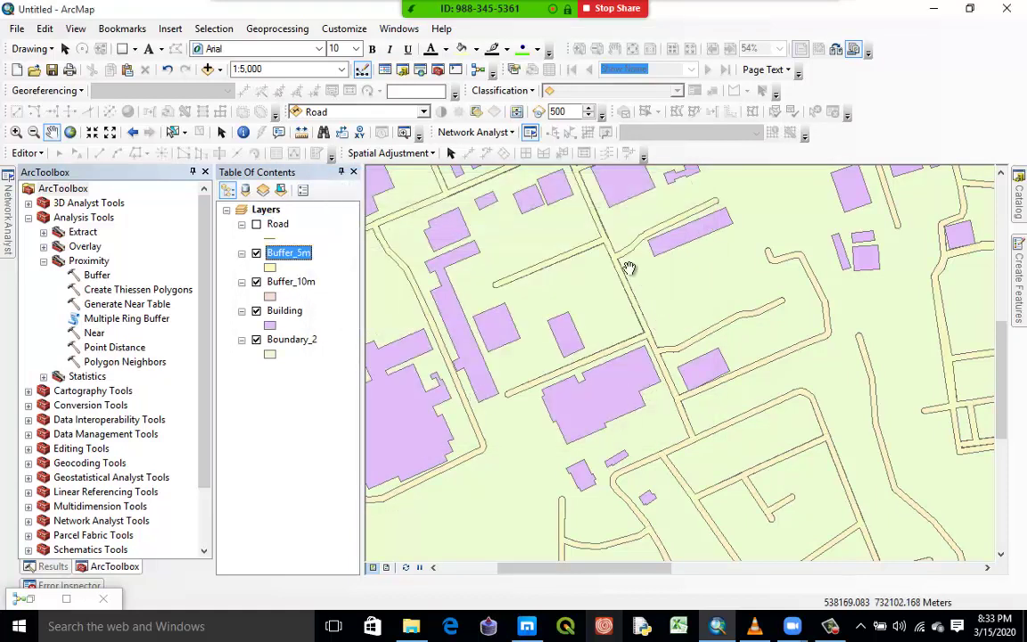
- Examine the dissolved 5 m road buffers across the map, checking how they merge at junctions and where they touch nearby buildings
{"action": "scroll", "coordinate": [659, 357], "scroll_direction": "up", "scroll_amount": 3}
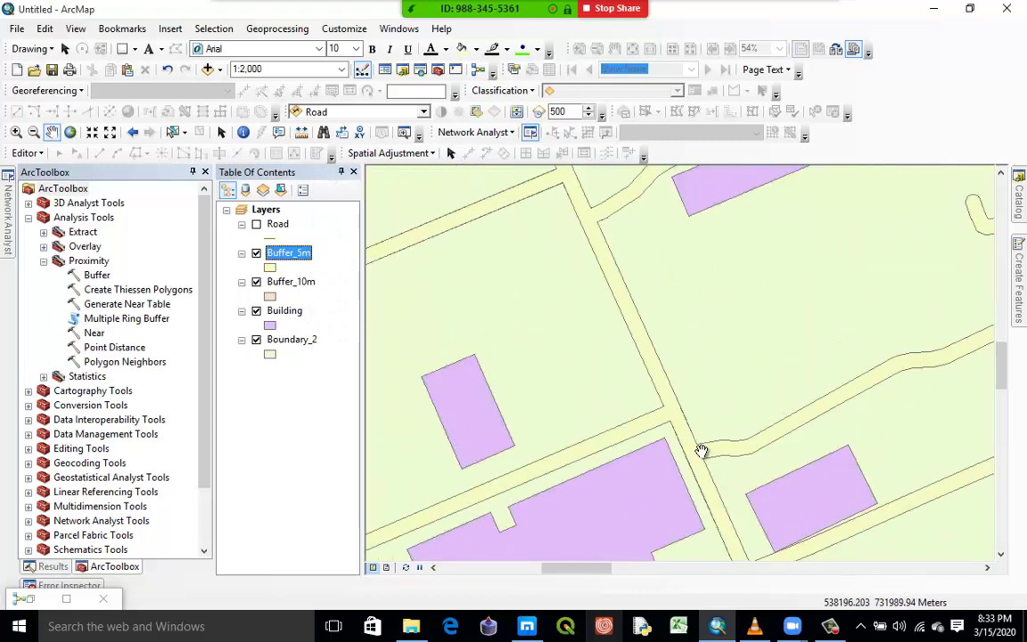
{"action": "scroll", "coordinate": [707, 472], "scroll_direction": "down", "scroll_amount": 8}
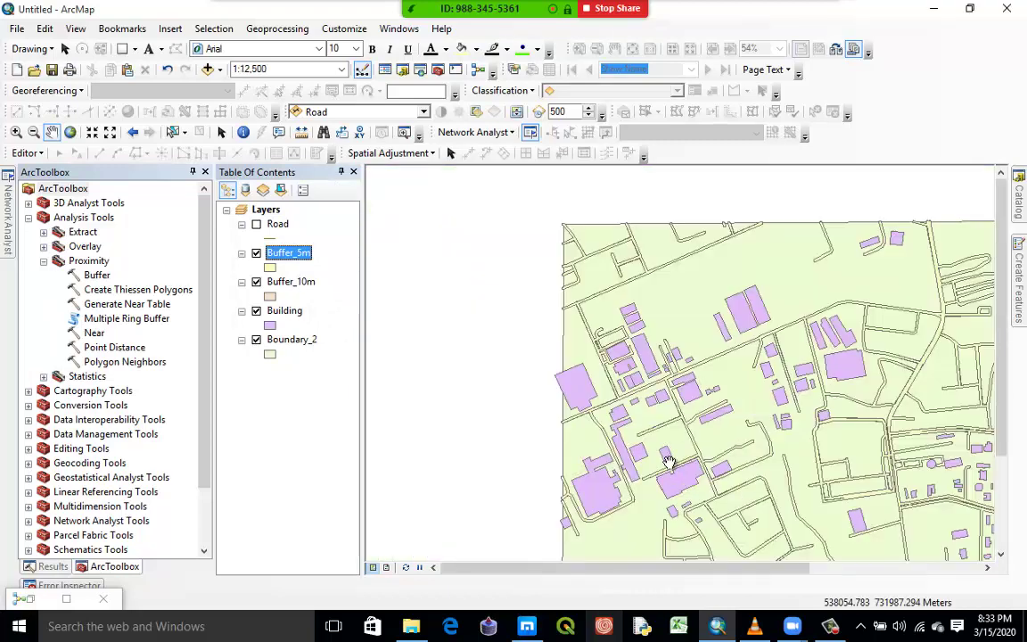
{"action": "scroll", "coordinate": [932, 363], "scroll_direction": "up", "scroll_amount": 6}
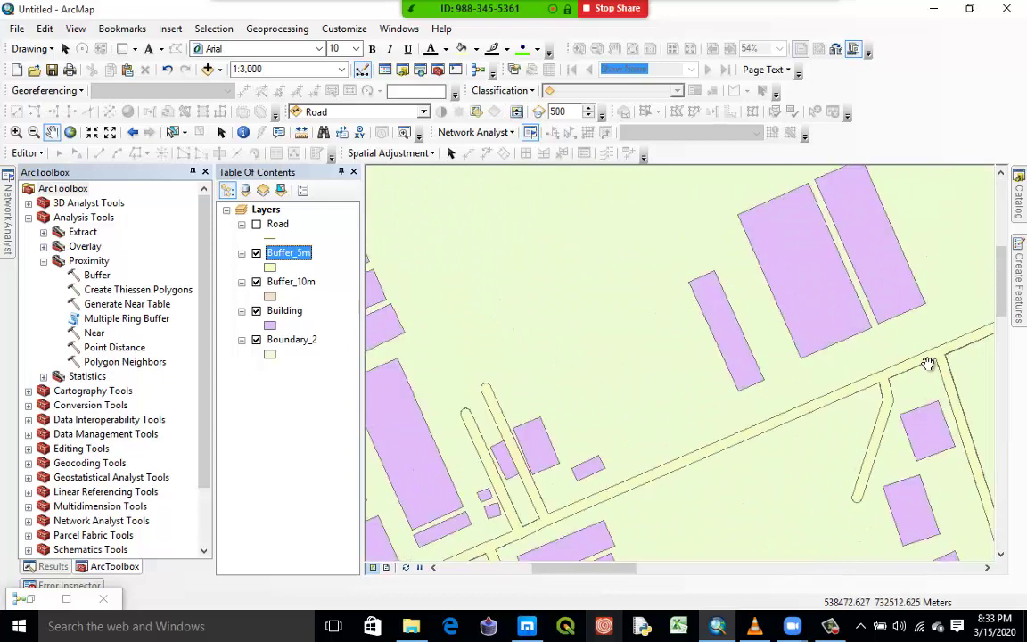
{"action": "left_click_drag", "start_coordinate": [930, 356], "coordinate": [593, 358]}
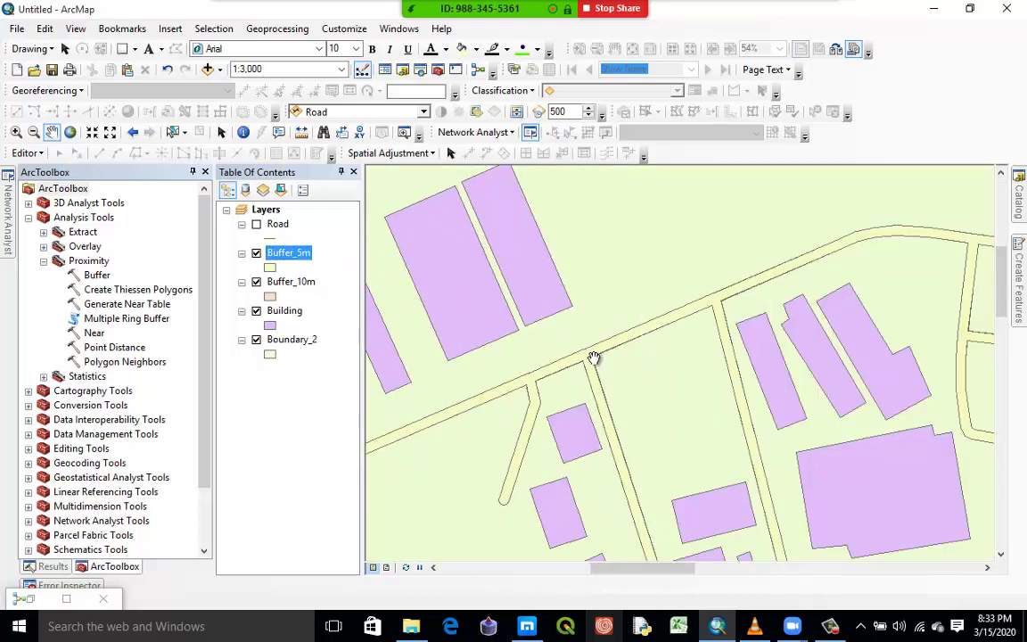
{"action": "scroll", "coordinate": [790, 328], "scroll_direction": "up", "scroll_amount": 1}
{"action": "scroll", "coordinate": [791, 328], "scroll_direction": "down", "scroll_amount": 1}
{"action": "scroll", "coordinate": [790, 328], "scroll_direction": "down", "scroll_amount": 3}
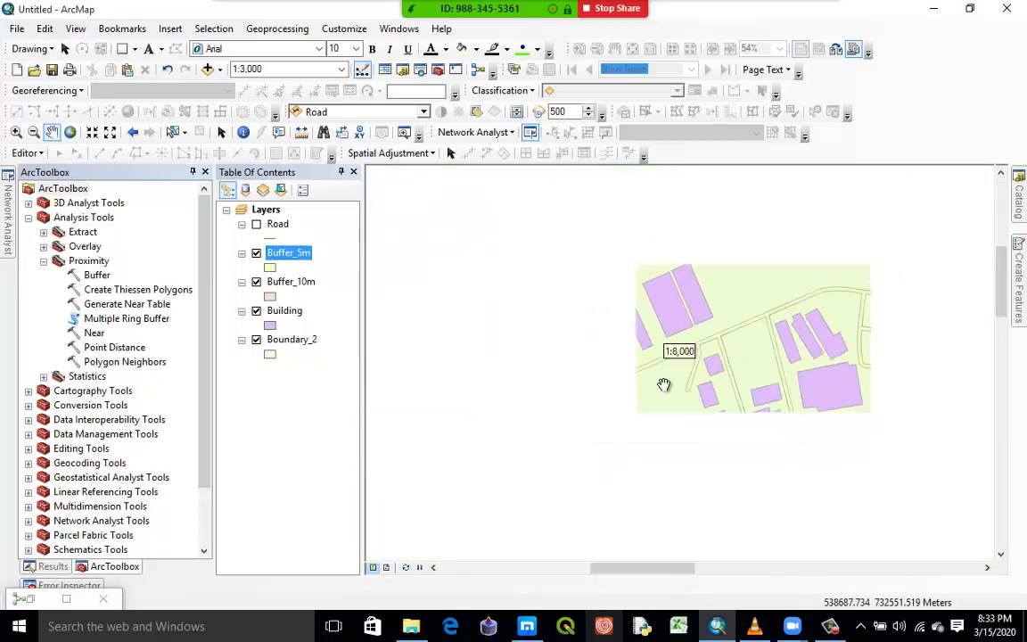
{"action": "scroll", "coordinate": [741, 337], "scroll_direction": "down", "scroll_amount": 2}
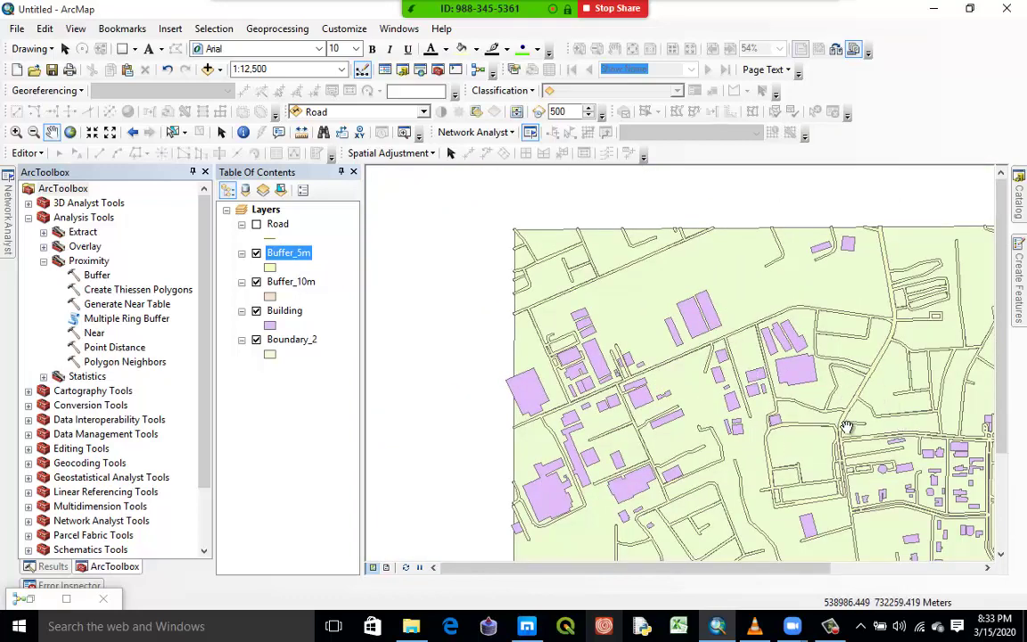
{"action": "scroll", "coordinate": [833, 446], "scroll_direction": "up", "scroll_amount": 2}
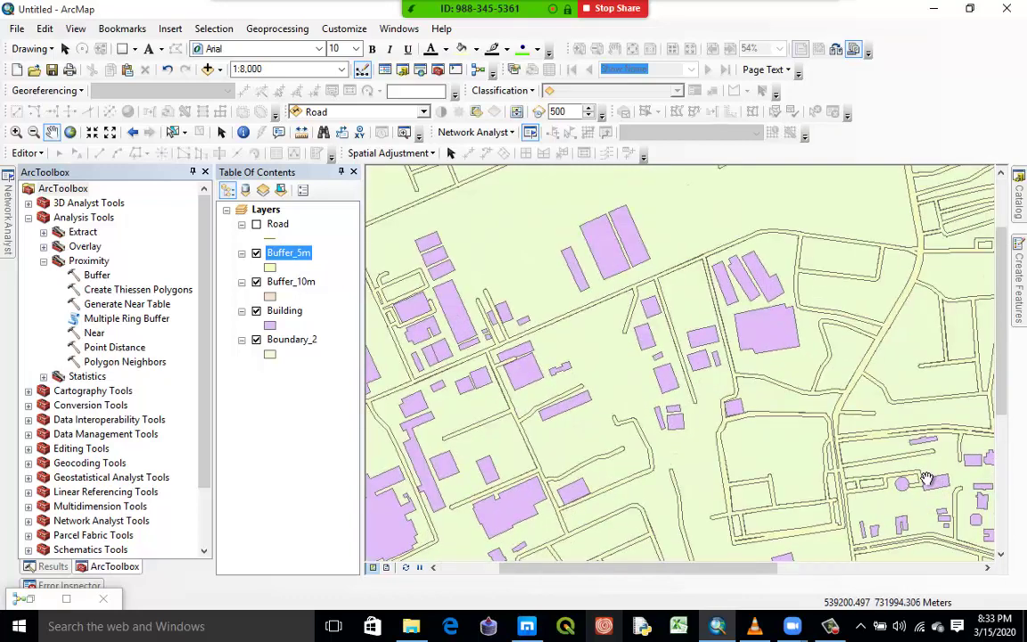
{"action": "left_click_drag", "start_coordinate": [927, 478], "coordinate": [669, 421]}
{"action": "scroll", "coordinate": [670, 421], "scroll_direction": "up", "scroll_amount": 3}
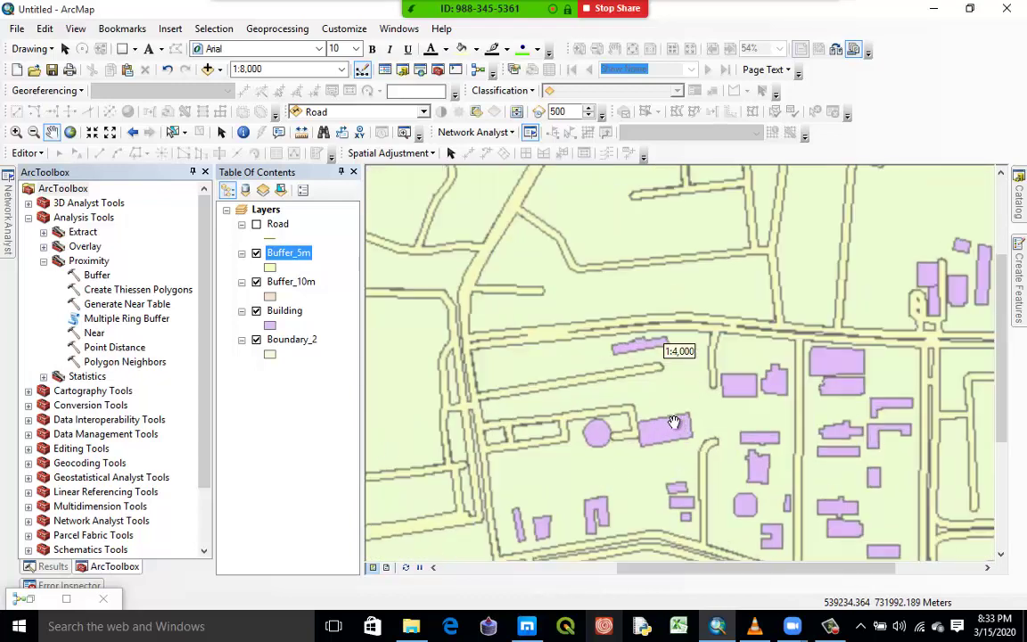
{"action": "scroll", "coordinate": [710, 427], "scroll_direction": "up", "scroll_amount": 1}
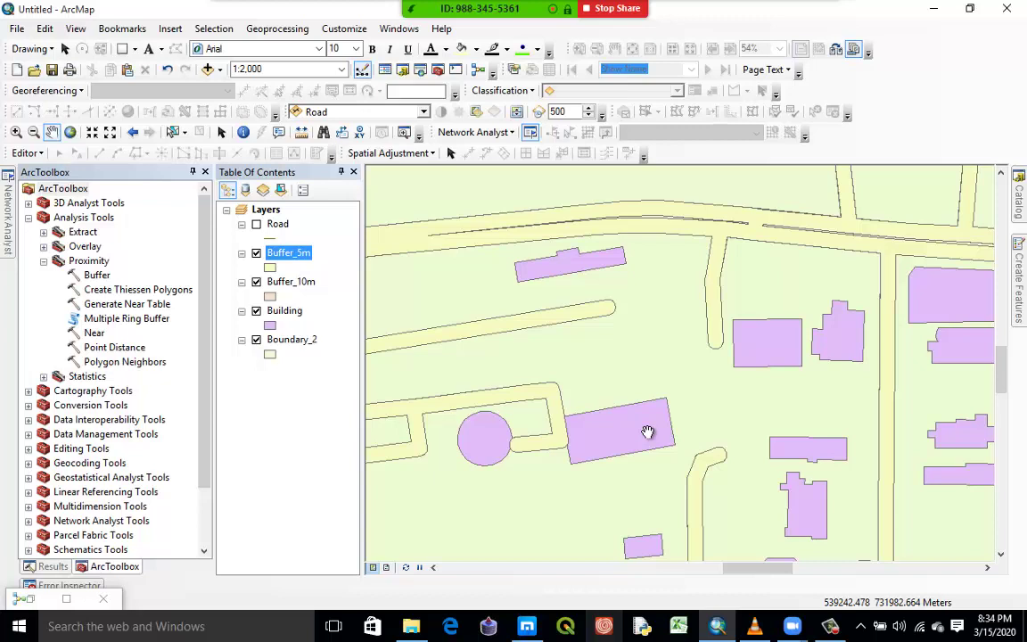
{"action": "scroll", "coordinate": [660, 372], "scroll_direction": "down", "scroll_amount": 1}
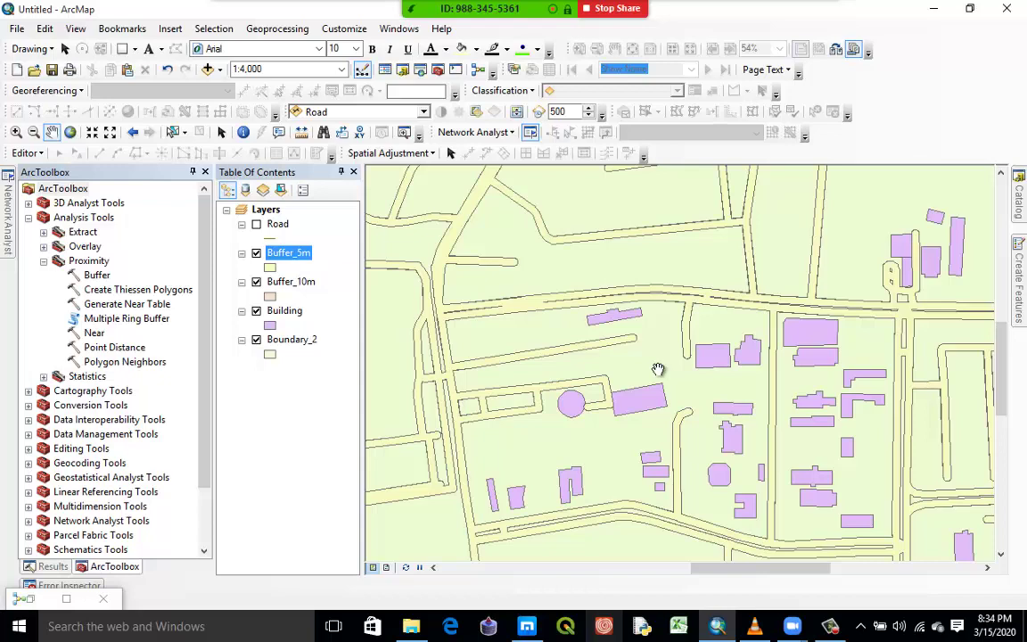
{"action": "left_click_drag", "start_coordinate": [533, 312], "coordinate": [797, 366]}
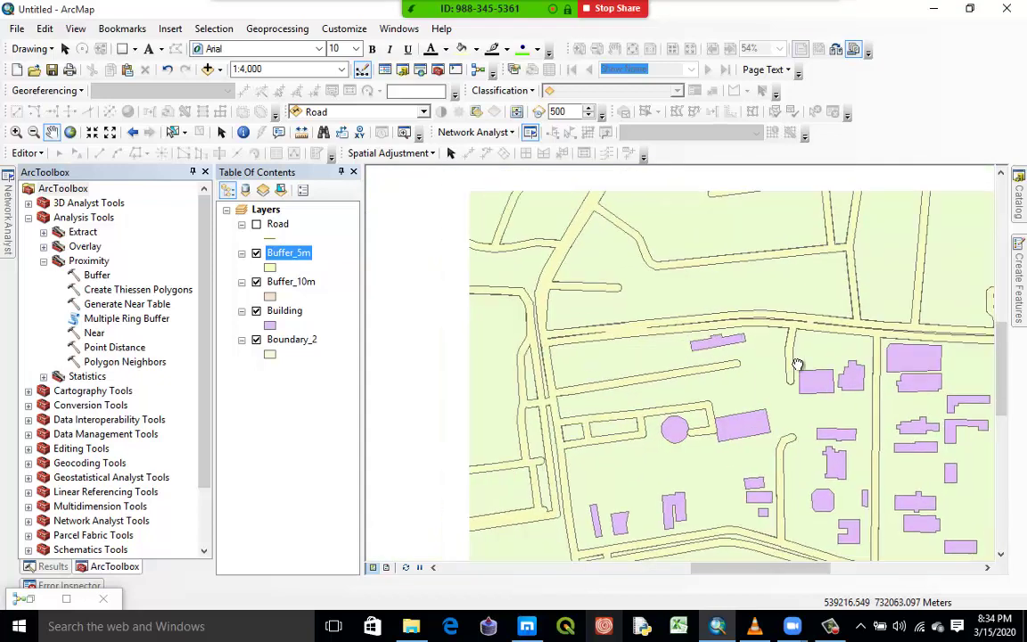
{"action": "left_click_drag", "start_coordinate": [636, 341], "coordinate": [799, 365]}
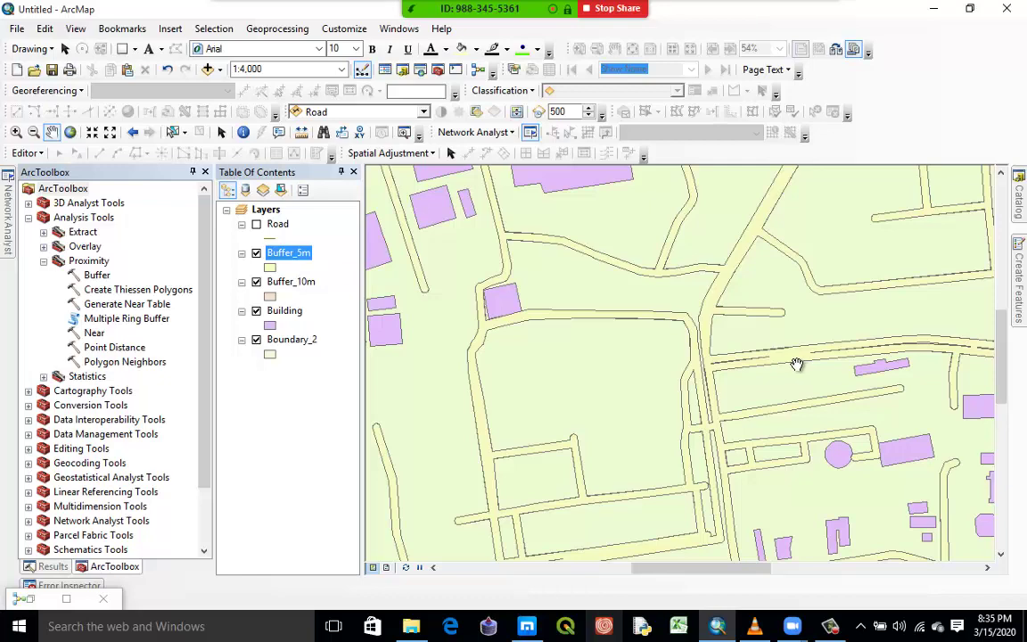
{"action": "left_click_drag", "start_coordinate": [652, 313], "coordinate": [738, 414]}
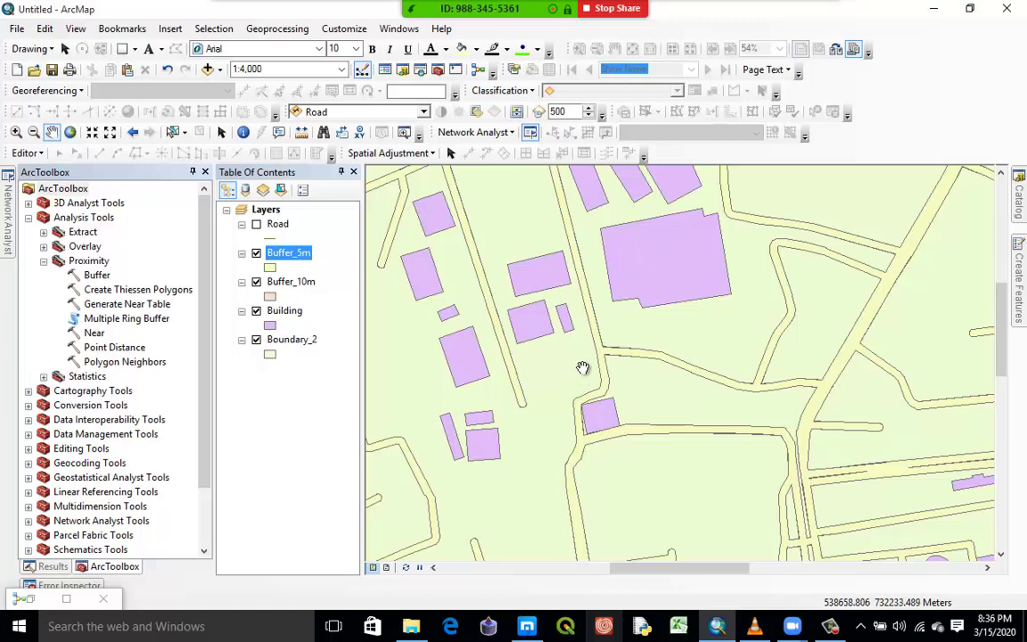
{"action": "scroll", "coordinate": [582, 365], "scroll_direction": "down", "scroll_amount": 2}
{"action": "scroll", "coordinate": [583, 365], "scroll_direction": "up", "scroll_amount": 2}
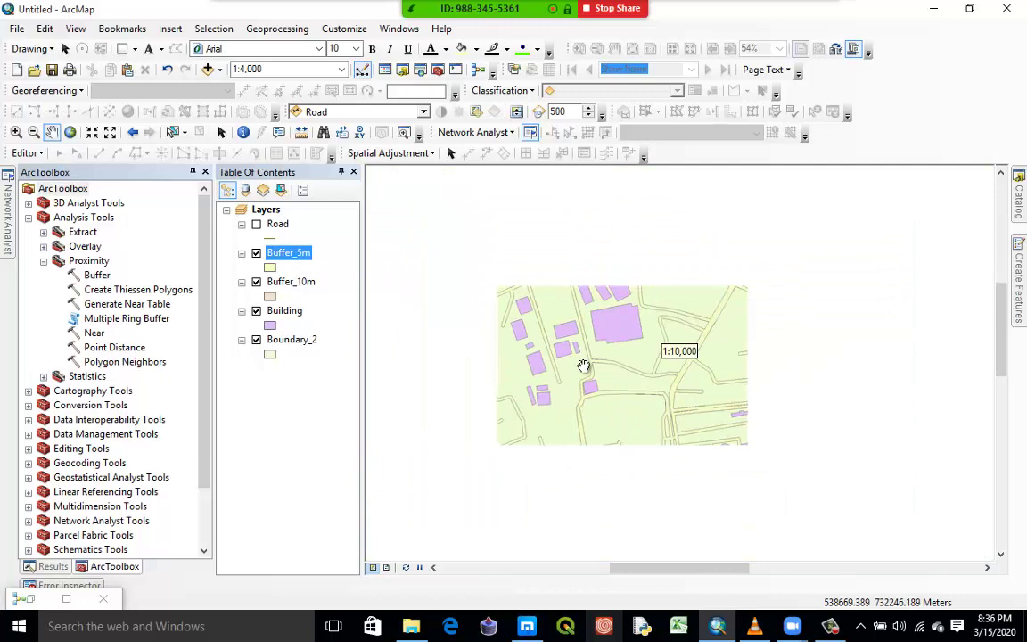
{"action": "scroll", "coordinate": [807, 339], "scroll_direction": "up", "scroll_amount": 2}
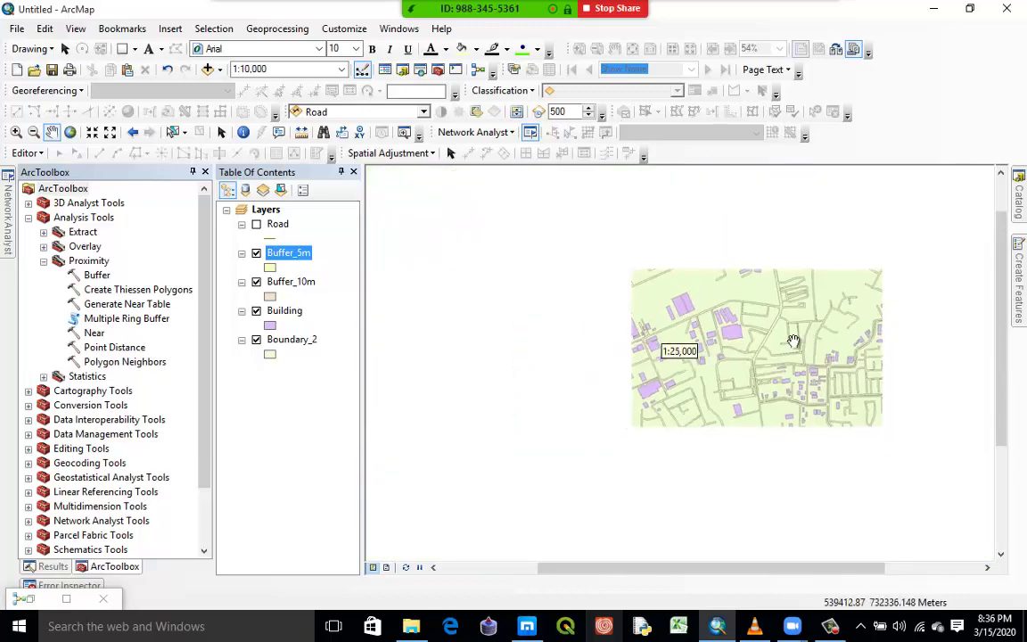
{"action": "scroll", "coordinate": [793, 341], "scroll_direction": "down", "scroll_amount": 2}
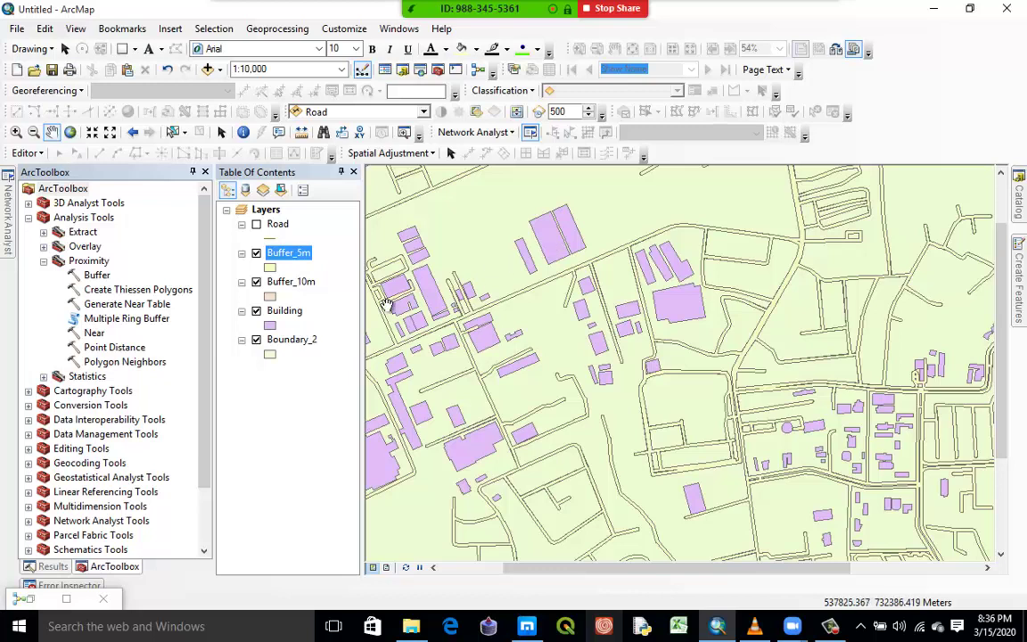
{"action": "mouse_move", "coordinate": [831, 628]}
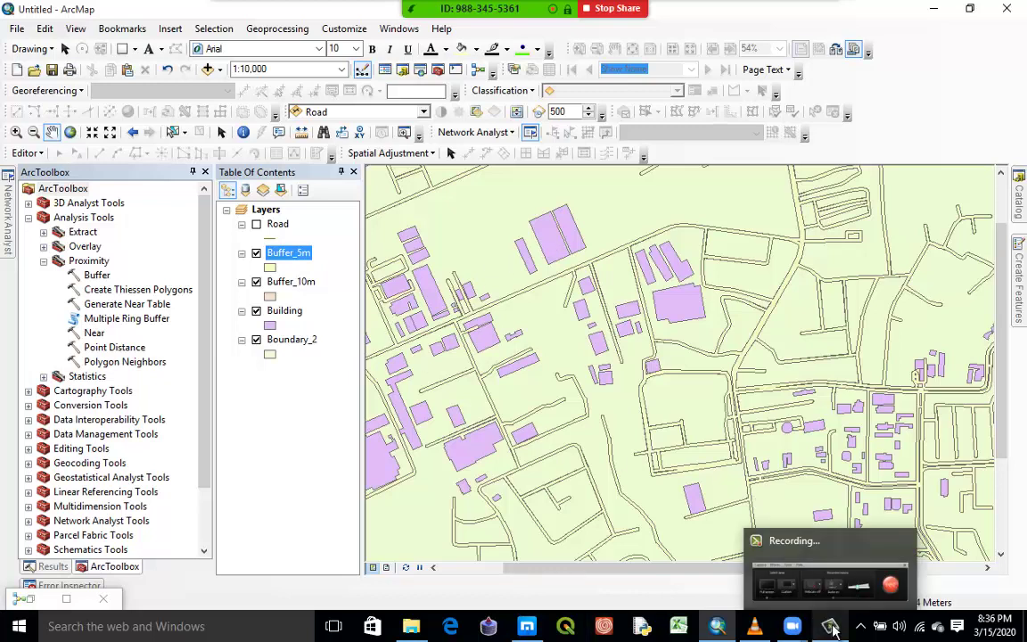
{"action": "left_click", "coordinate": [831, 628]}
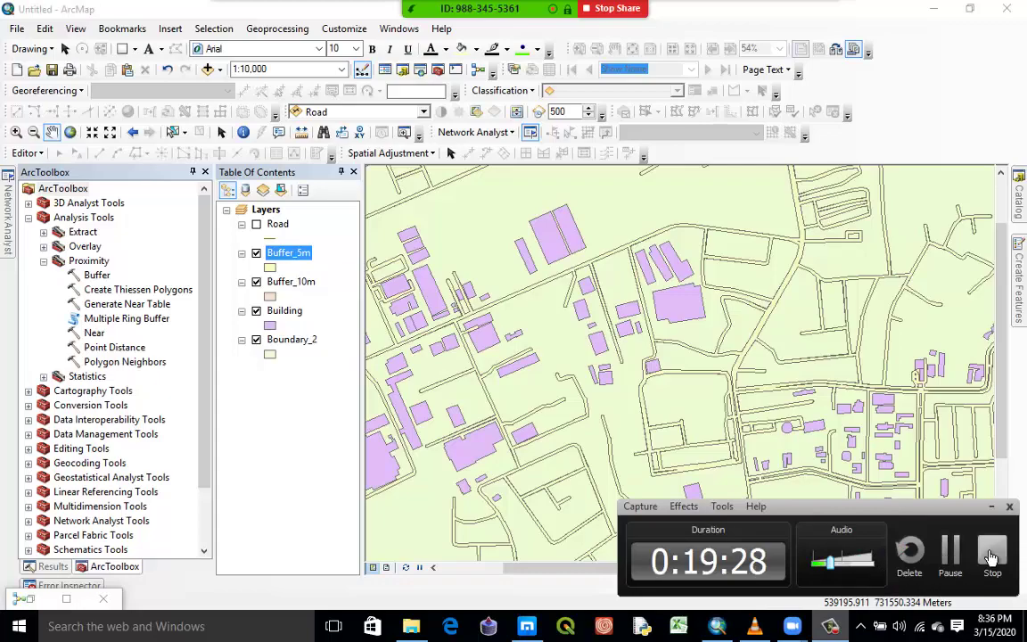